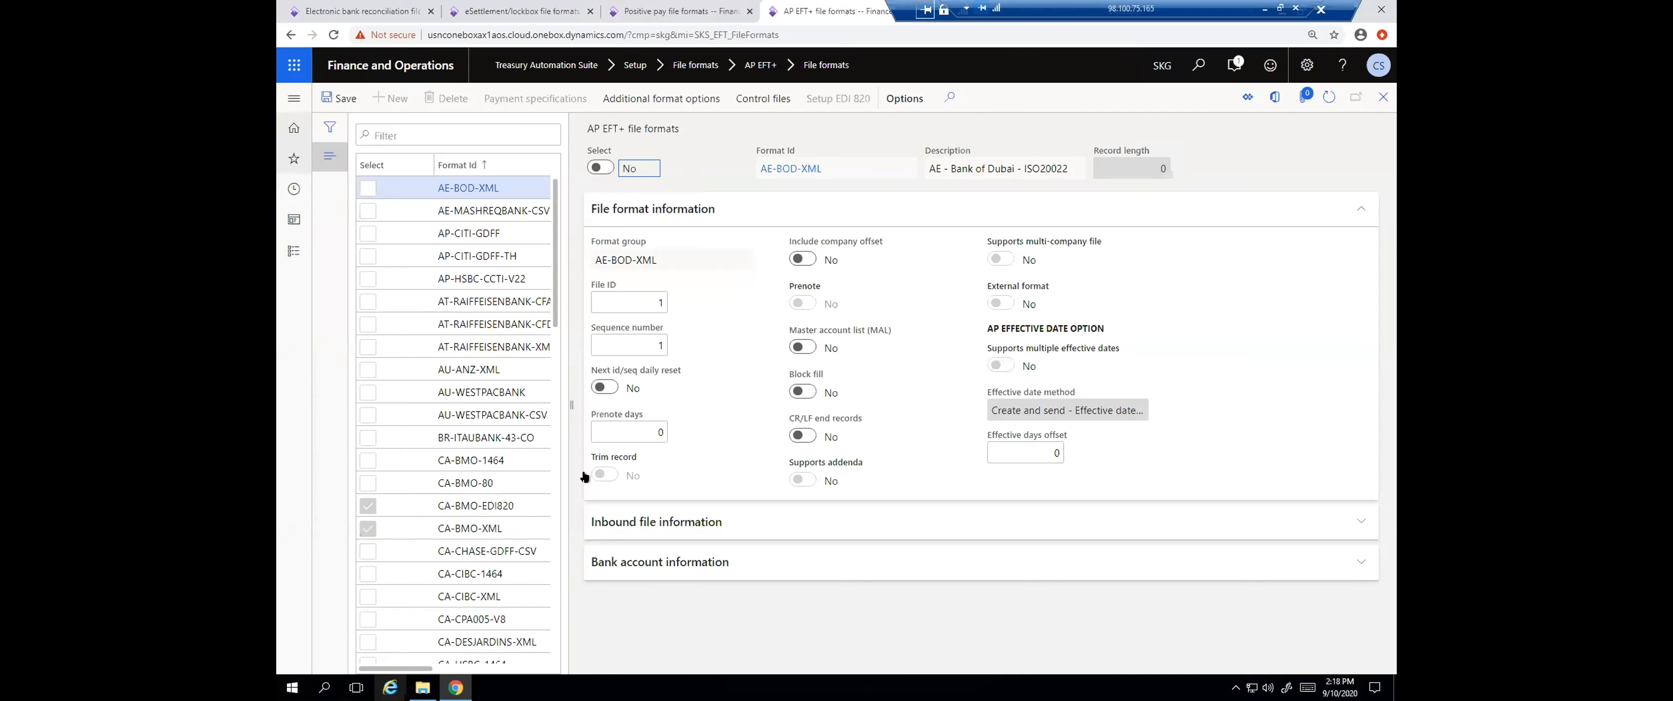
# In the electronic bank reconciliation file formats, review the file format types available for DEMOBAI2 and compare with the CSV format
pyautogui.click(357, 11)
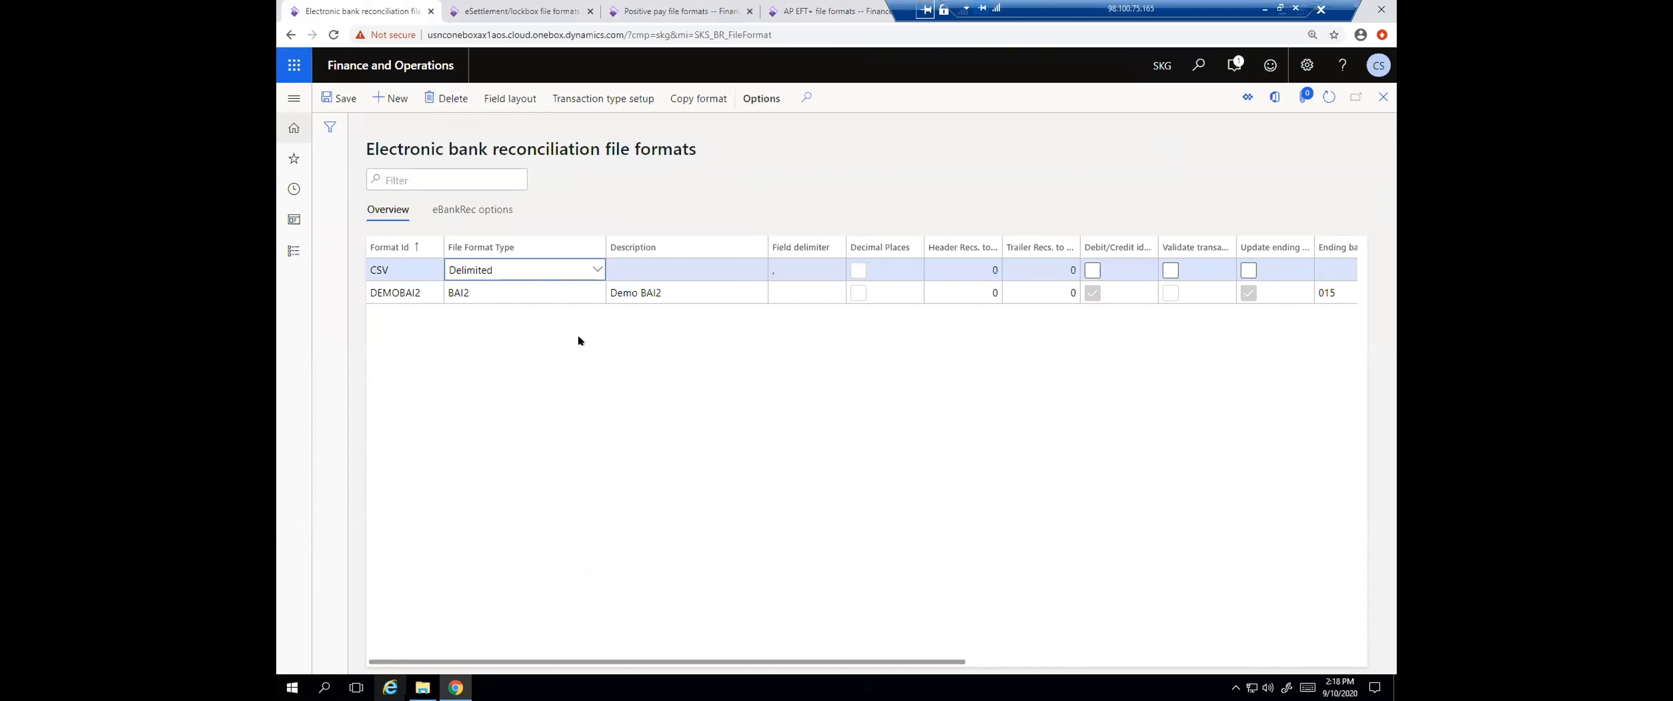
pyautogui.click(552, 297)
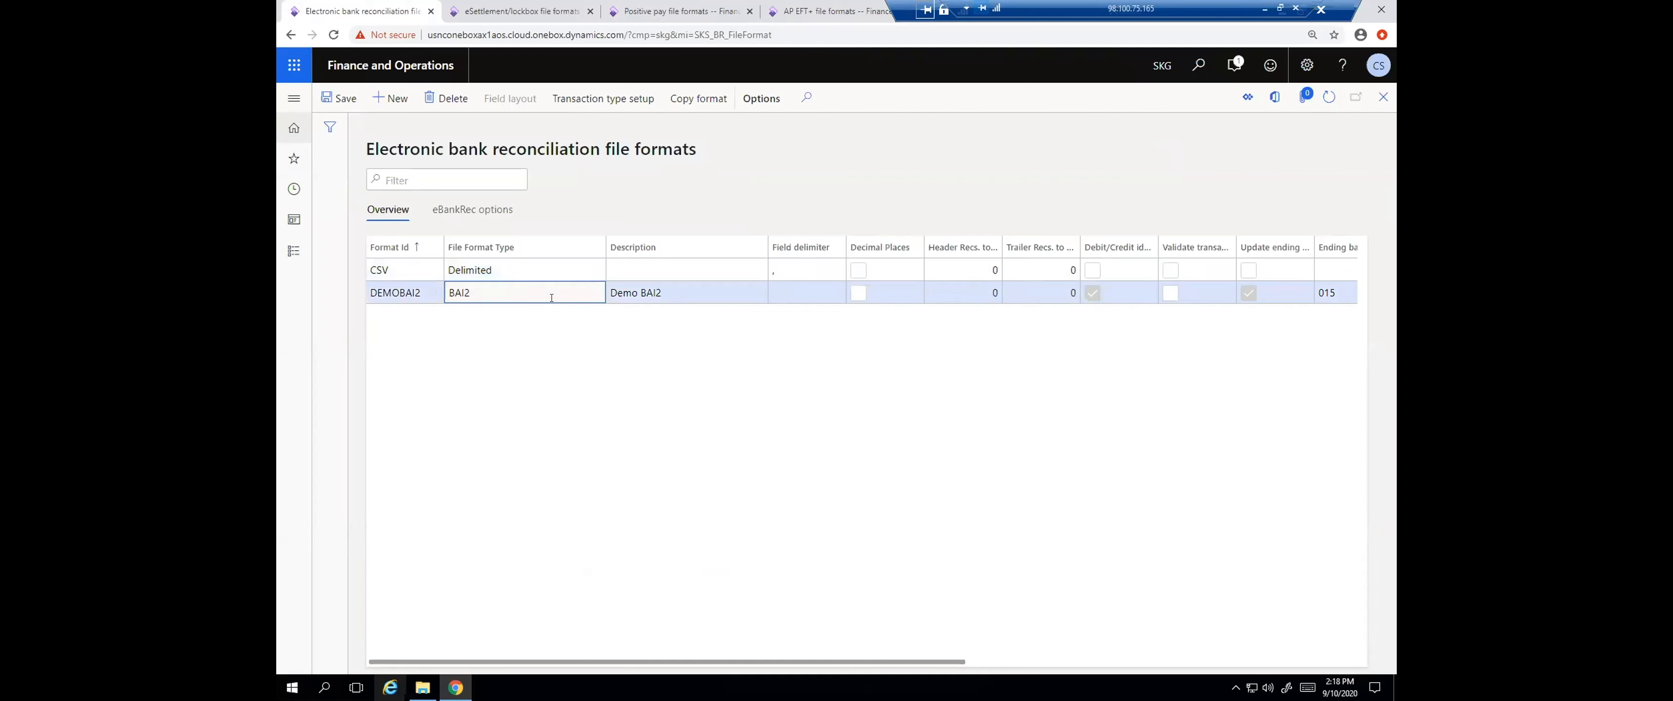
pyautogui.click(595, 296)
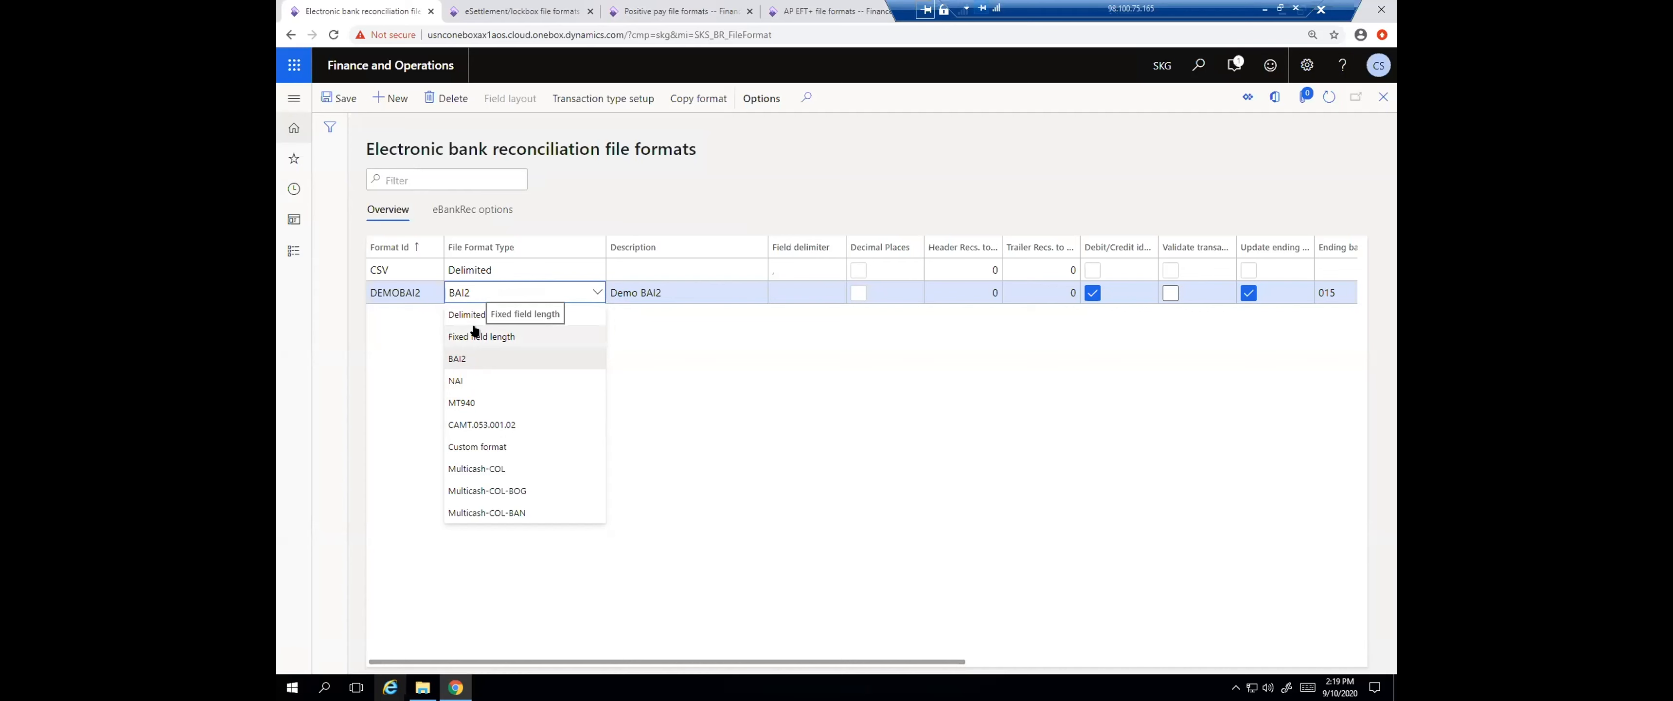
pyautogui.click(789, 382)
pyautogui.click(553, 270)
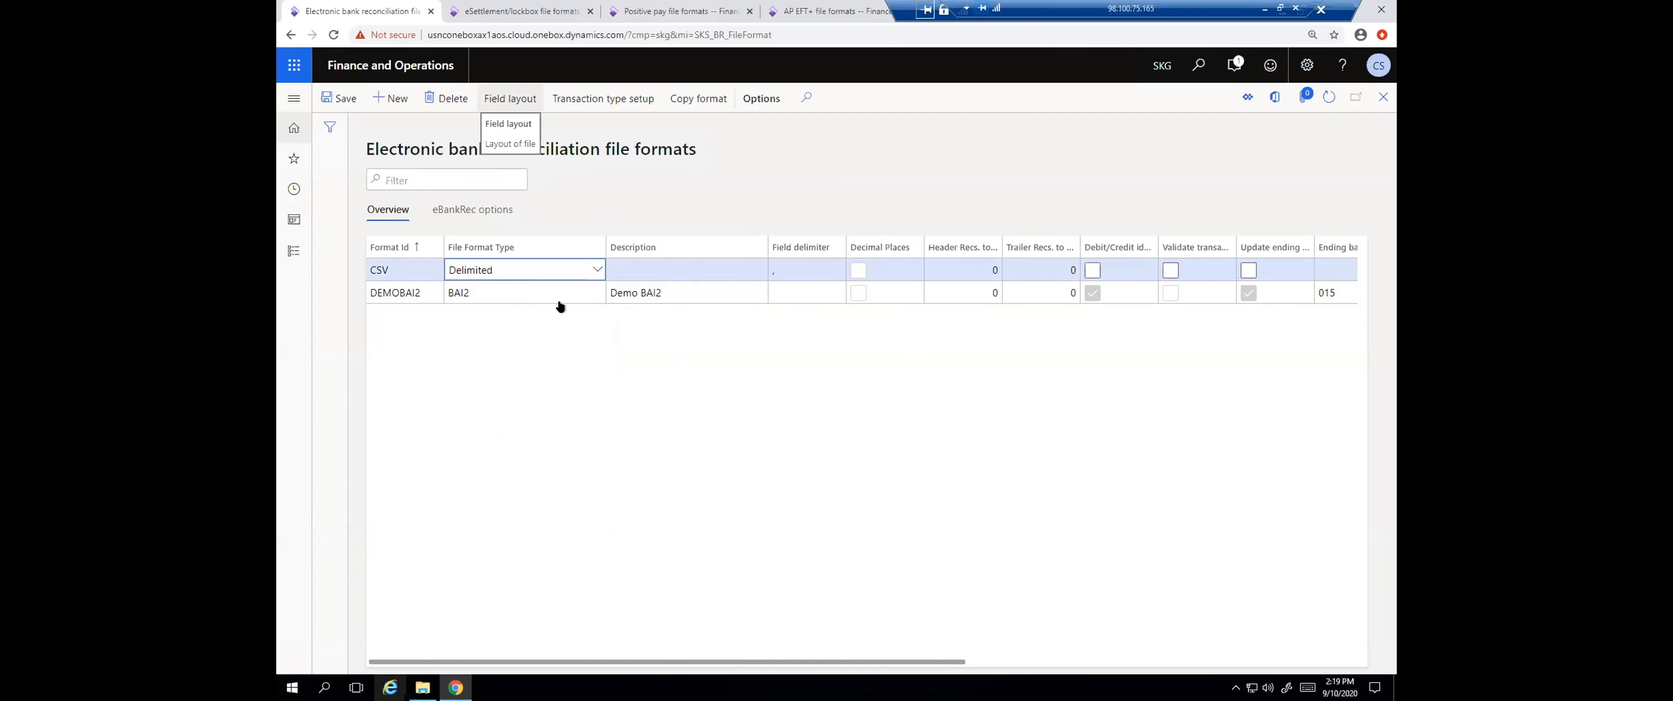
pyautogui.click(488, 287)
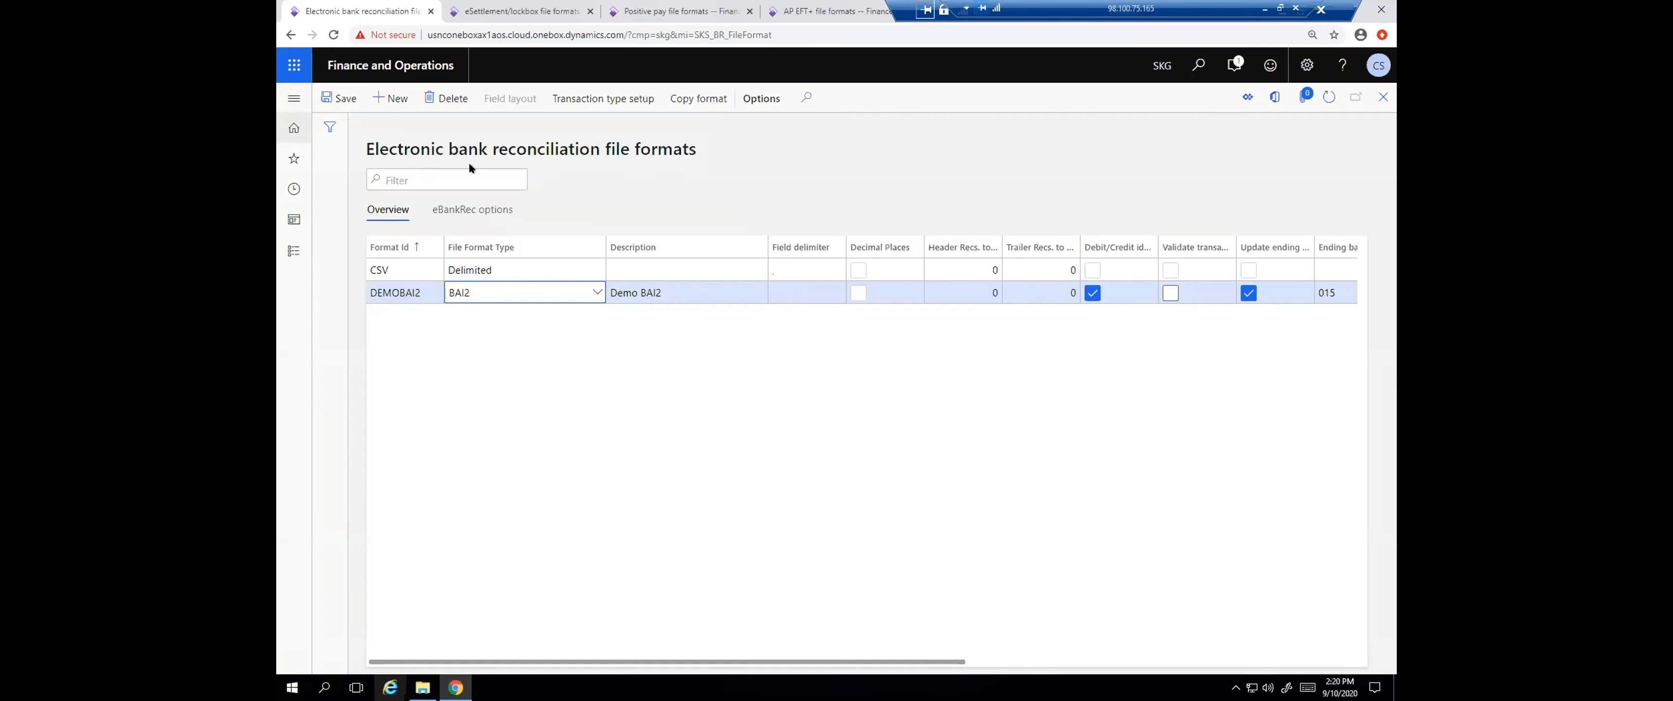
# In the positive pay file formats, view the details of the Bank of America 110, 80 and CashPro formats
pyautogui.click(664, 12)
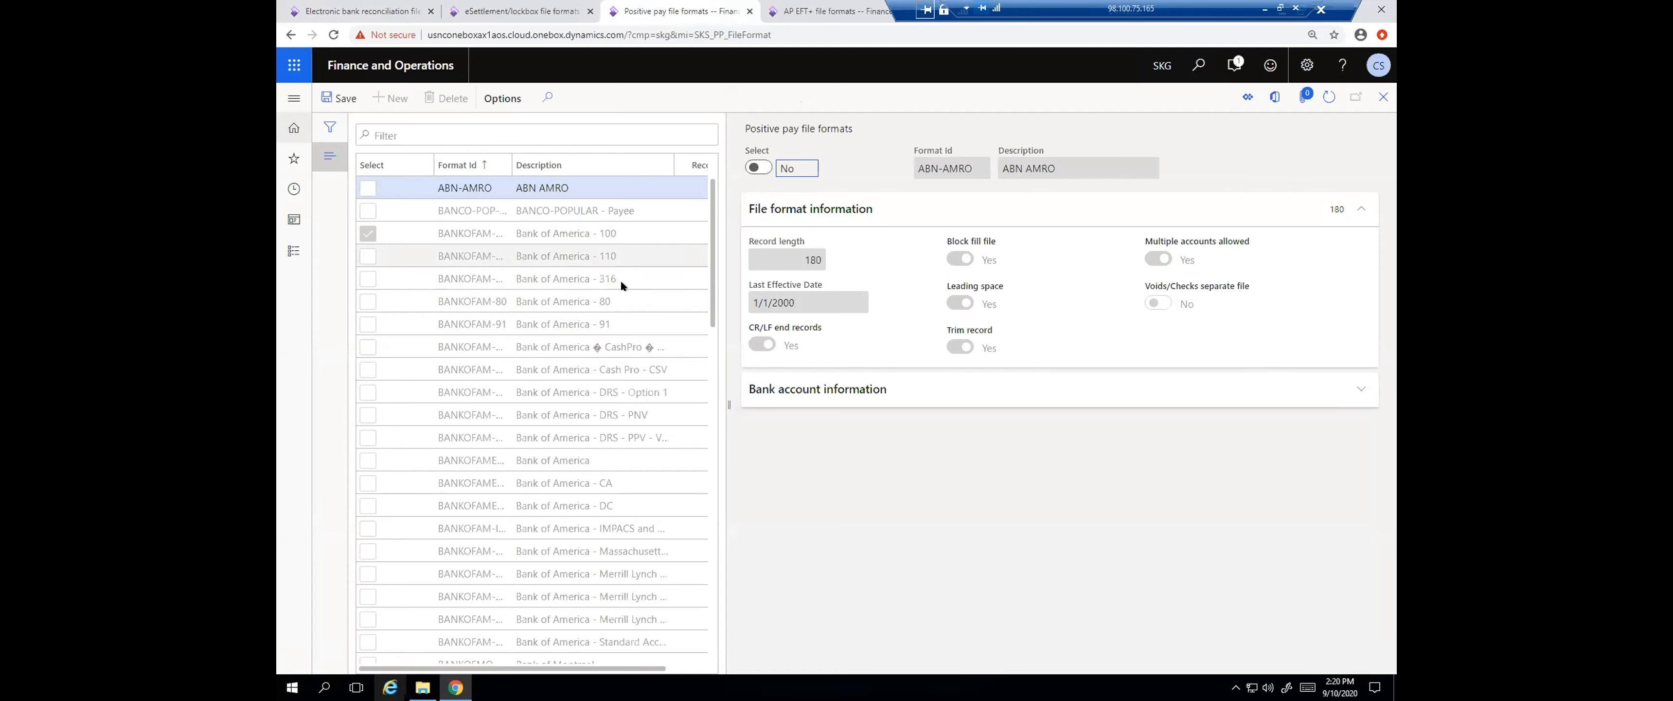
pyautogui.click(642, 258)
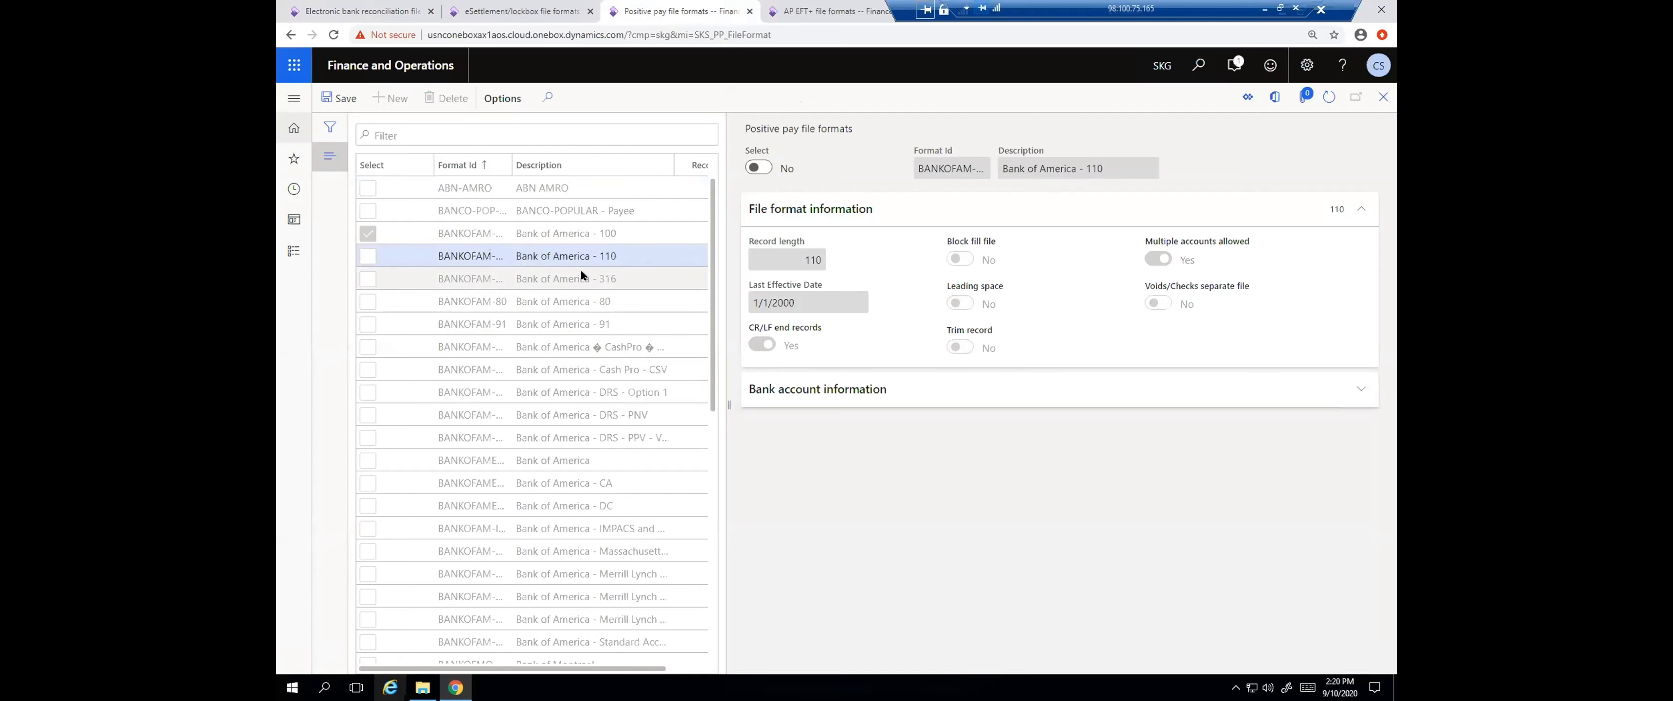
pyautogui.click(638, 302)
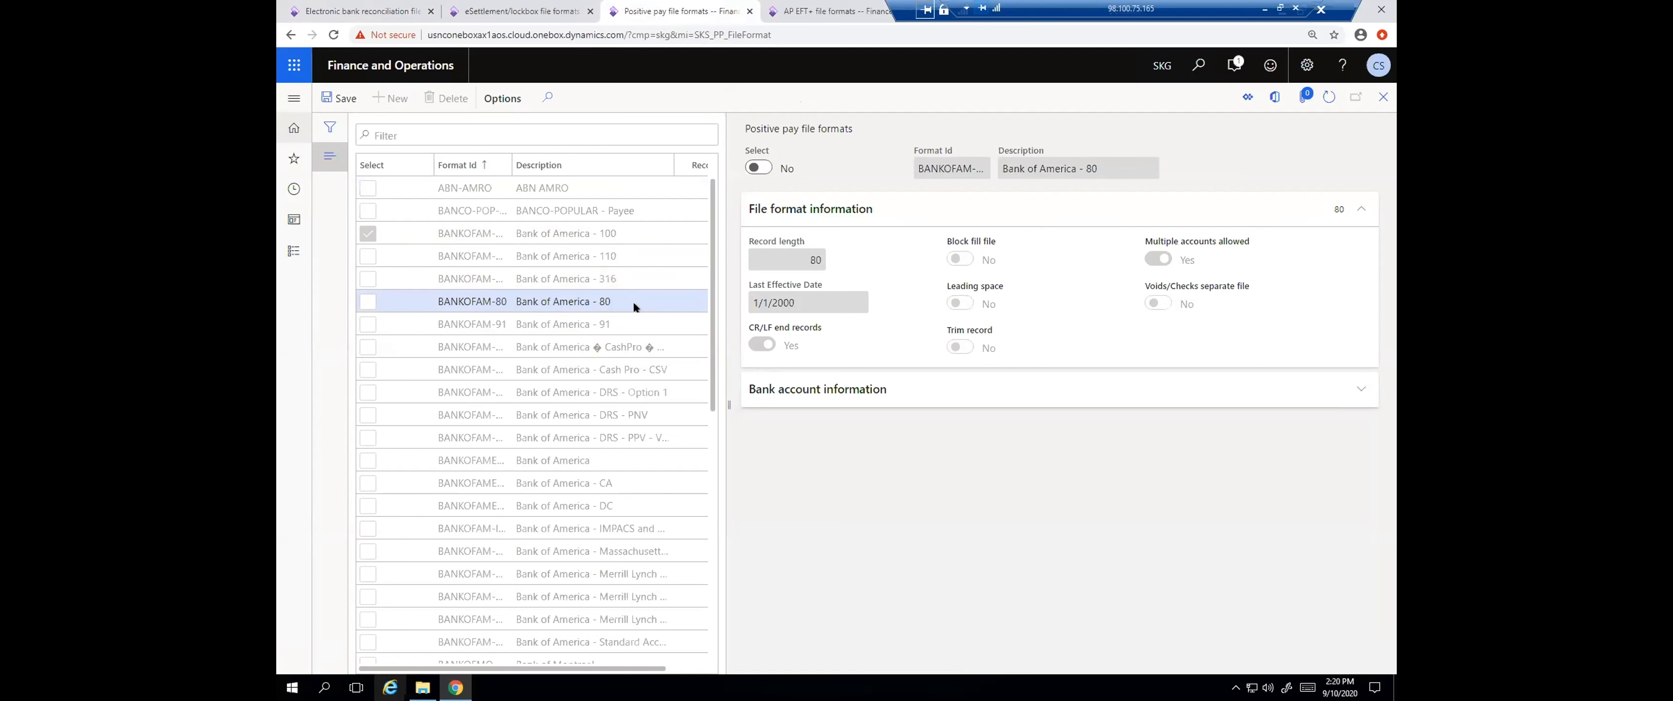
pyautogui.click(684, 349)
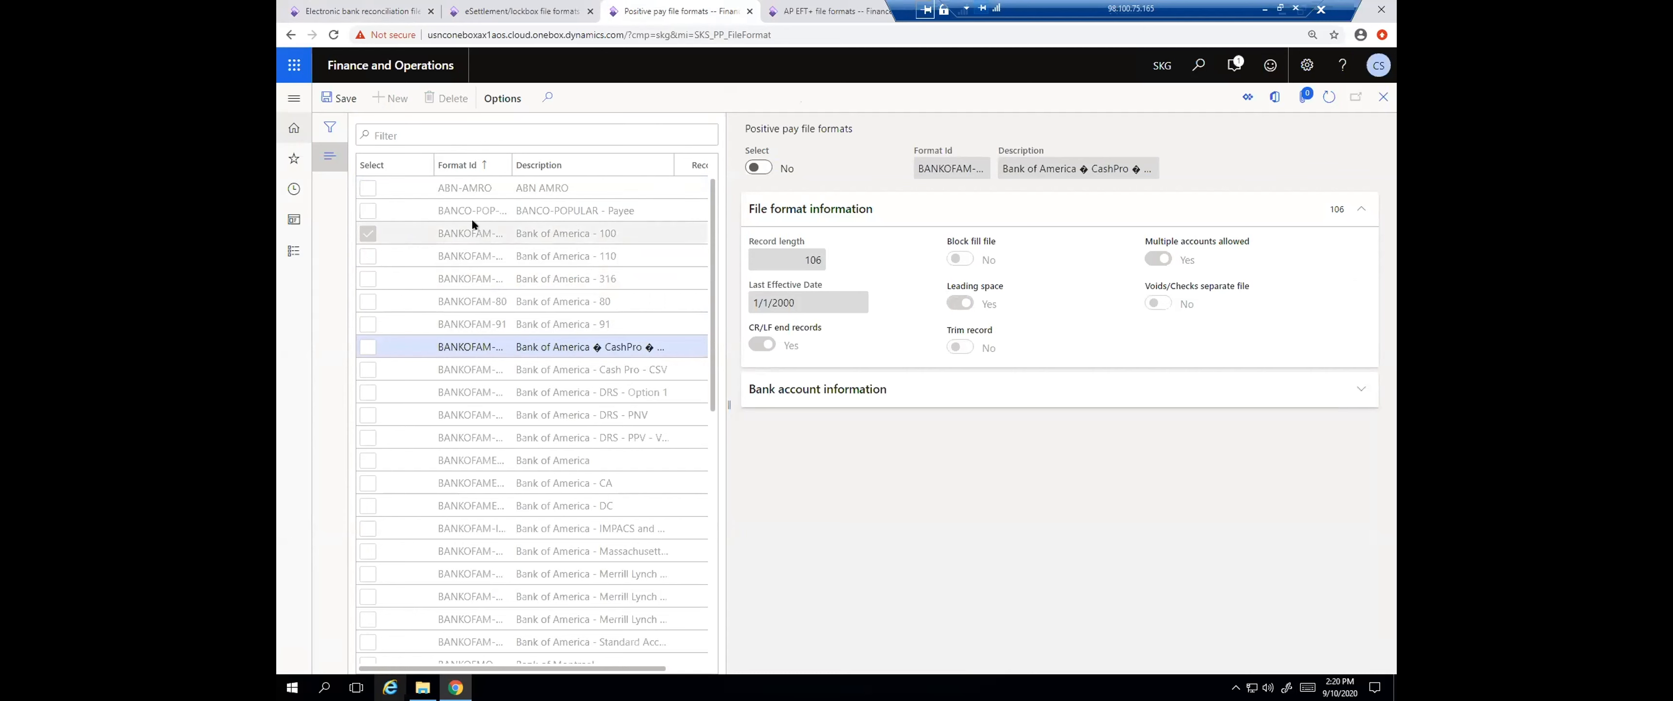
pyautogui.scroll(-3, 472, 514)
pyautogui.scroll(1, 474, 513)
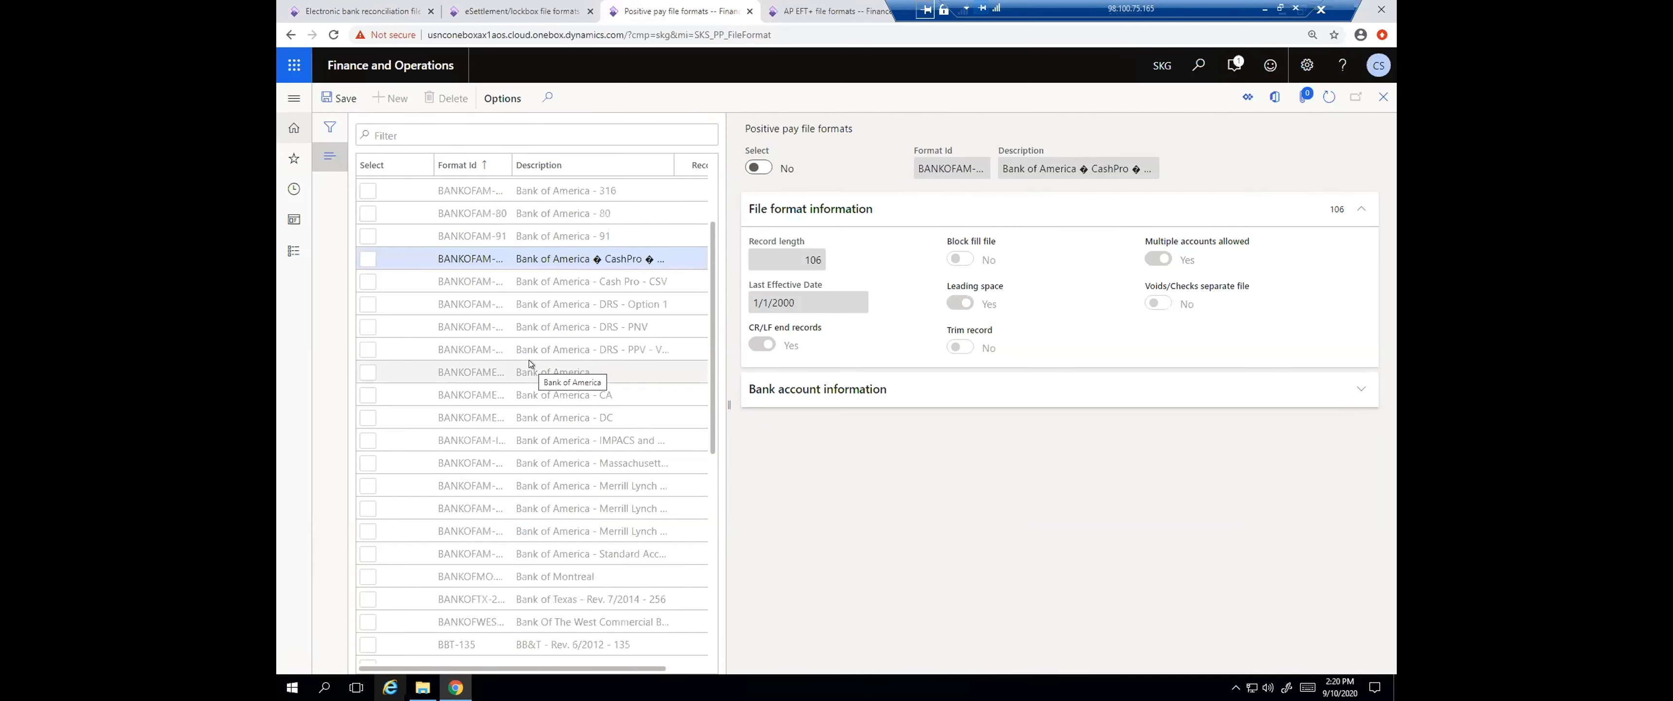
pyautogui.scroll(1, 537, 354)
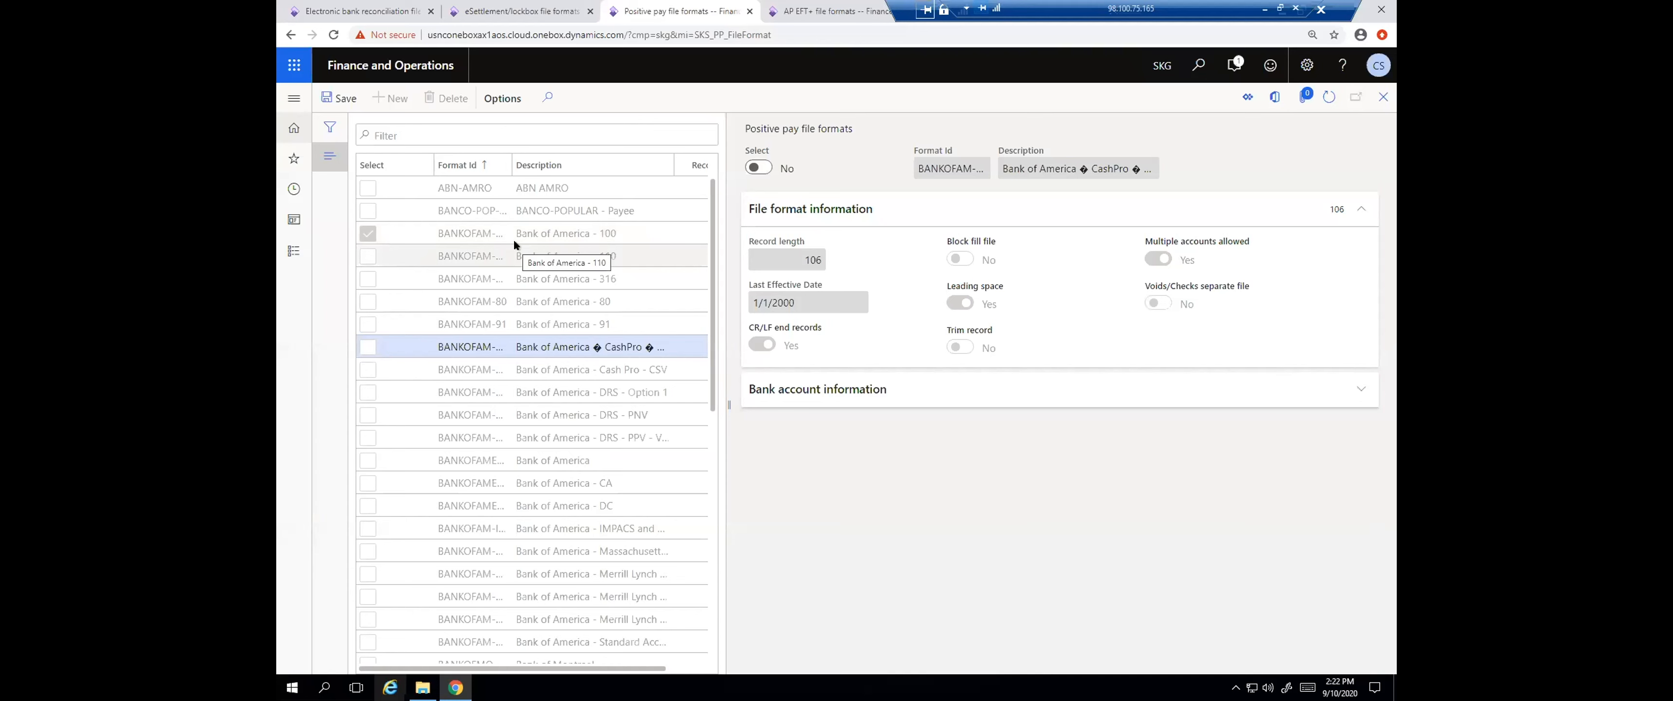
# Examine the list of positive pay formats for other banks, including the Citibank, HSBC and JP Morgan Chase entries
pyautogui.scroll(-5, 556, 429)
pyautogui.scroll(-7, 557, 429)
pyautogui.scroll(-1, 557, 428)
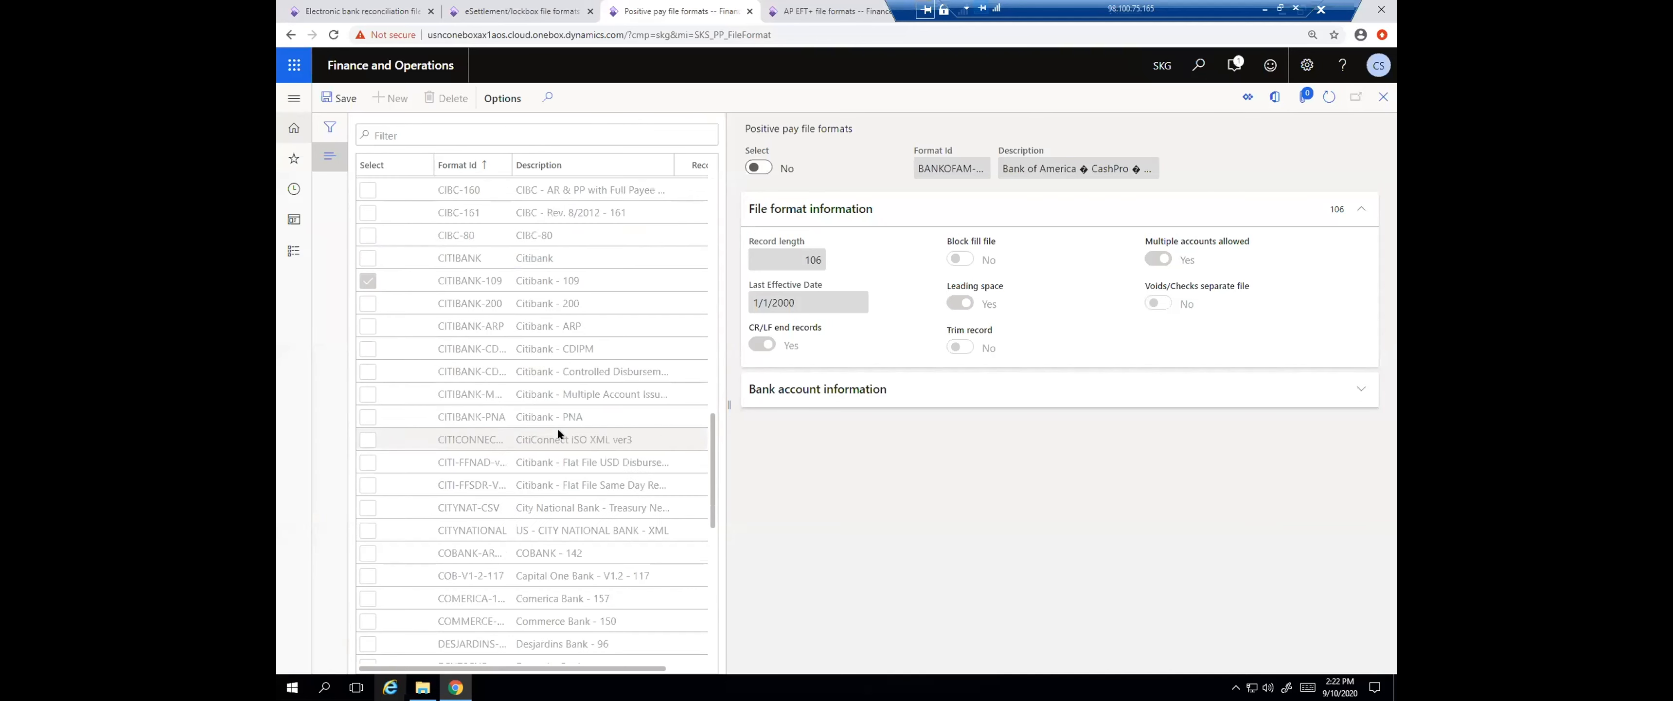
pyautogui.scroll(-10, 501, 373)
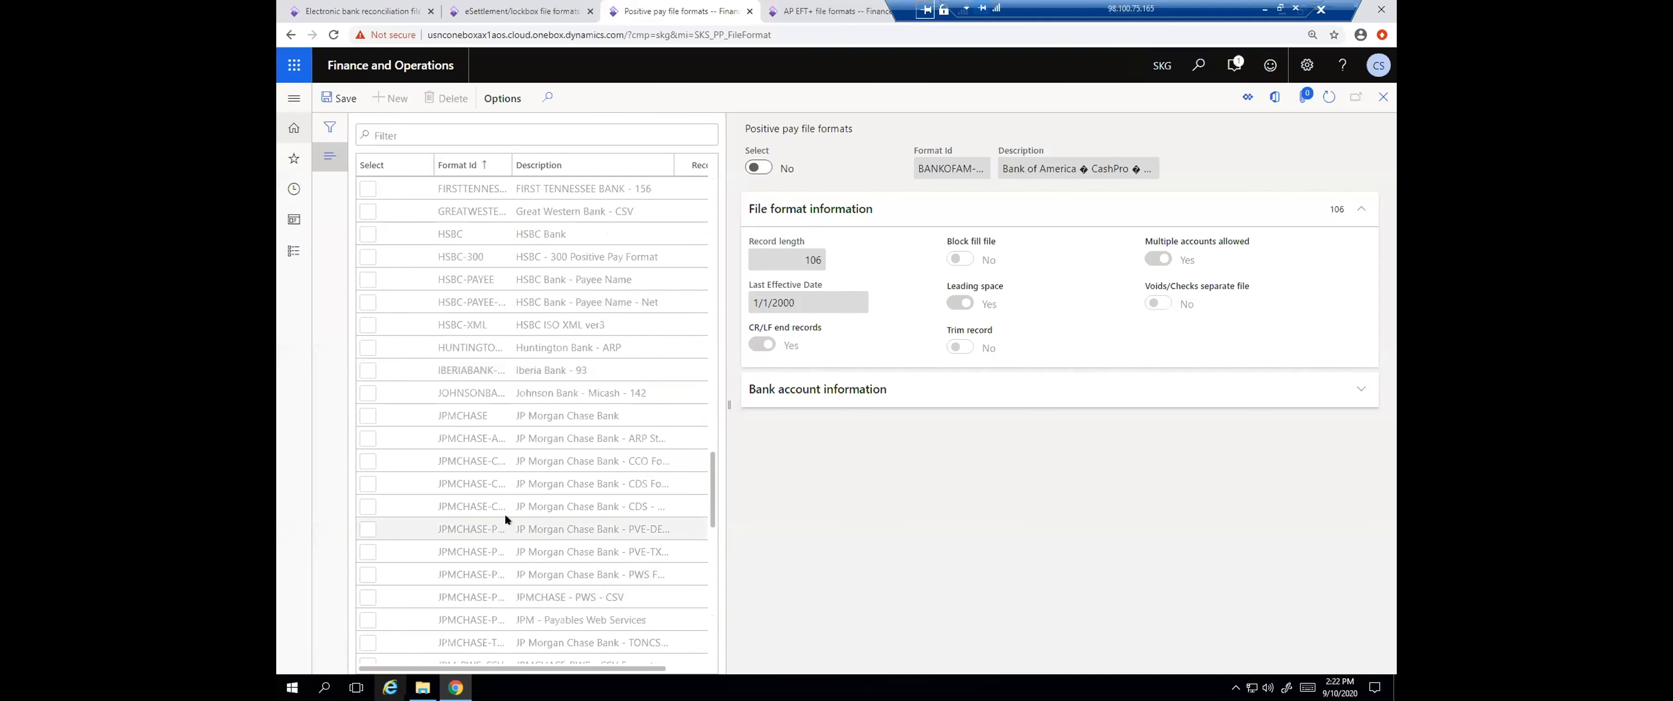
pyautogui.scroll(-4, 505, 513)
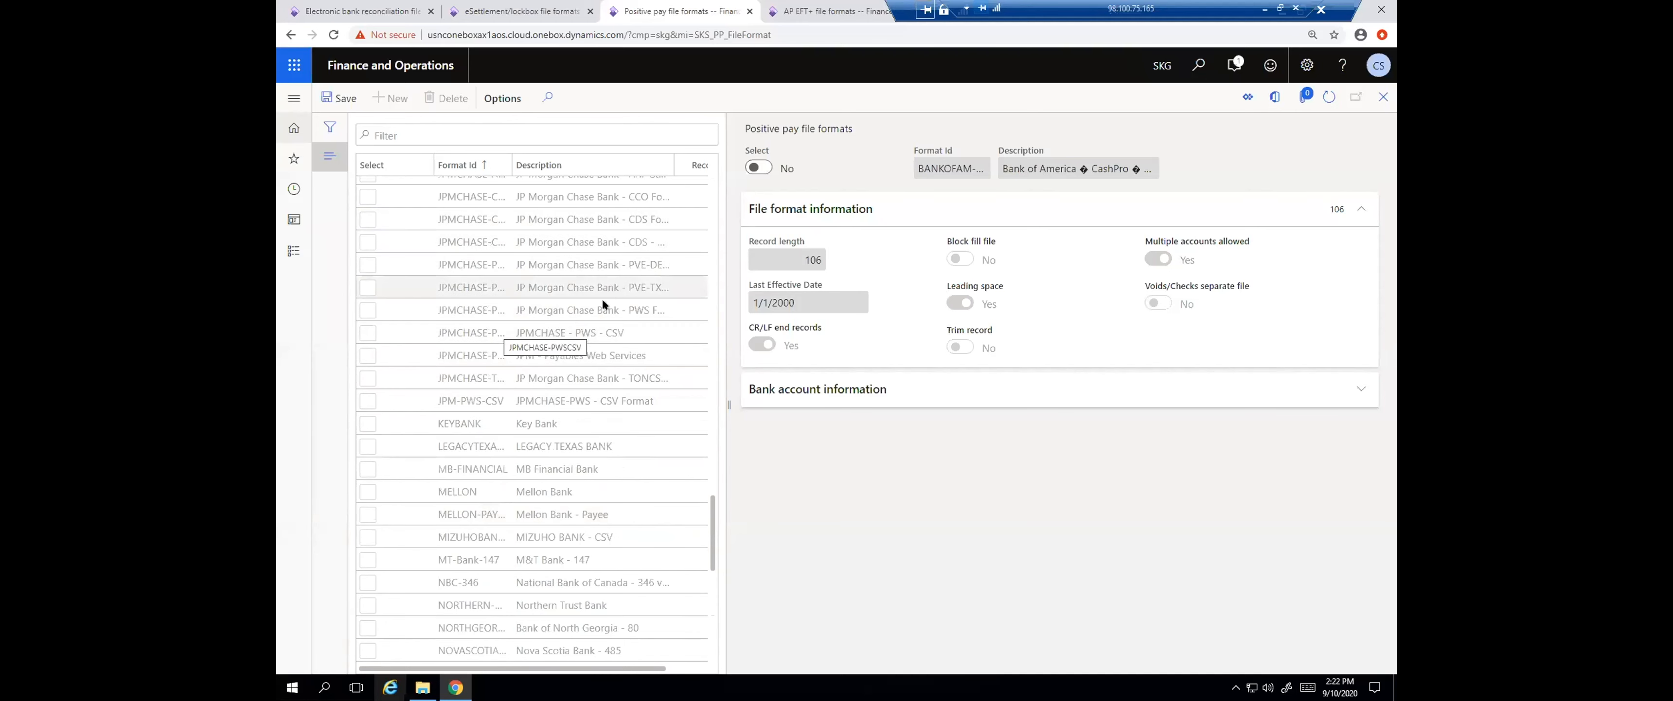
pyautogui.scroll(6, 542, 343)
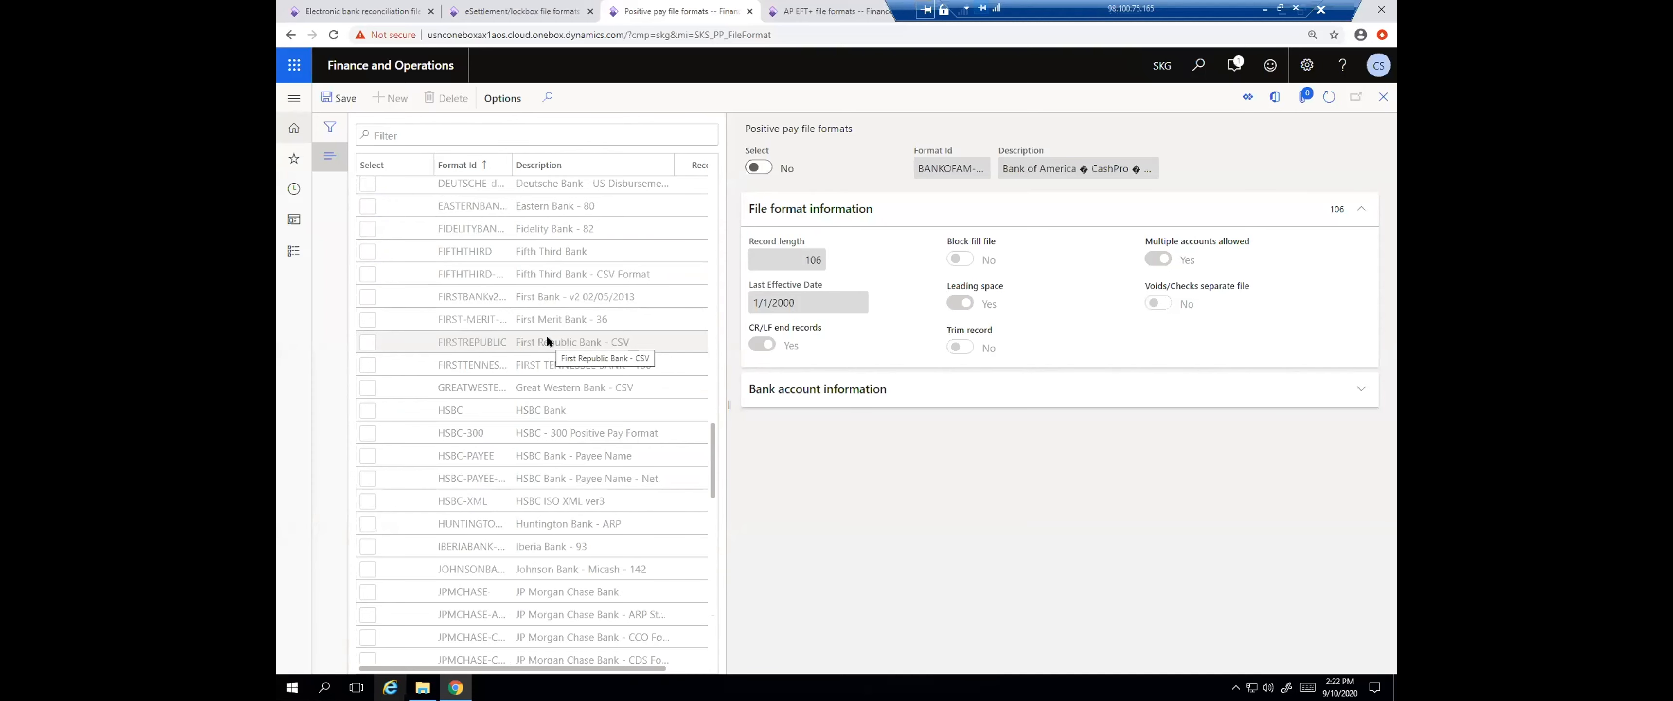
pyautogui.scroll(-4, 540, 374)
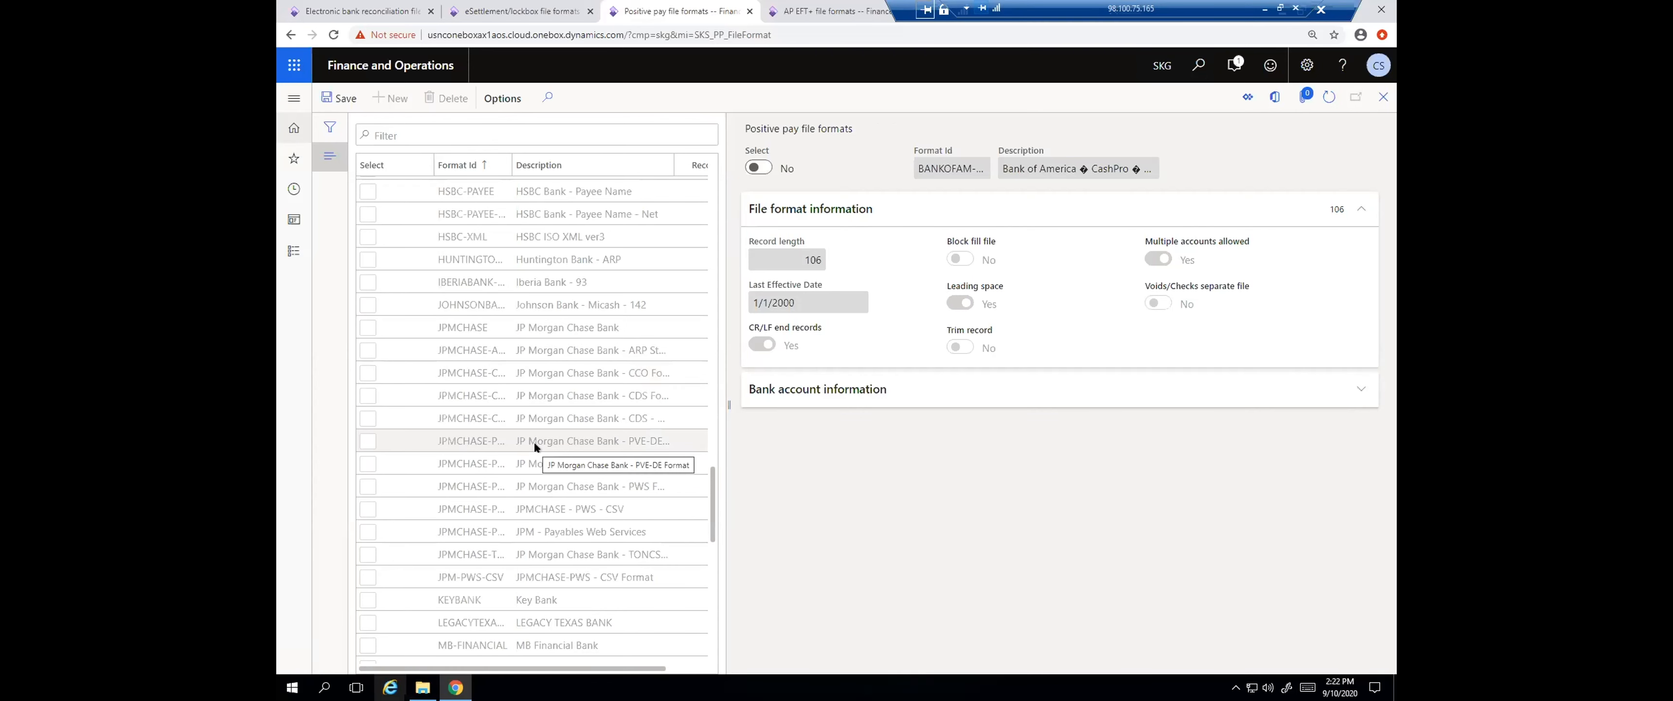
pyautogui.scroll(4, 498, 319)
pyautogui.scroll(8, 506, 306)
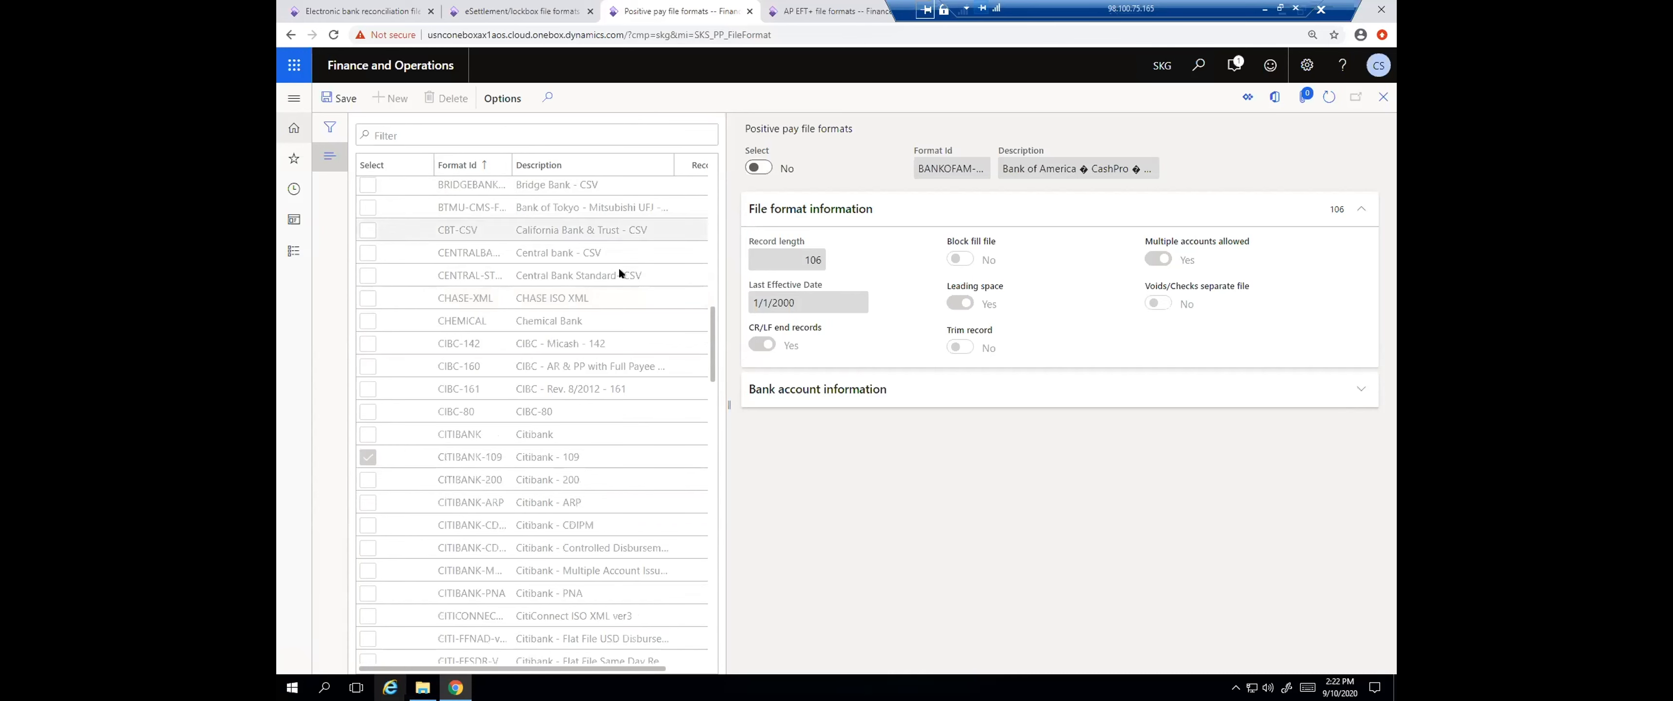
pyautogui.scroll(3, 615, 267)
pyautogui.scroll(2, 614, 267)
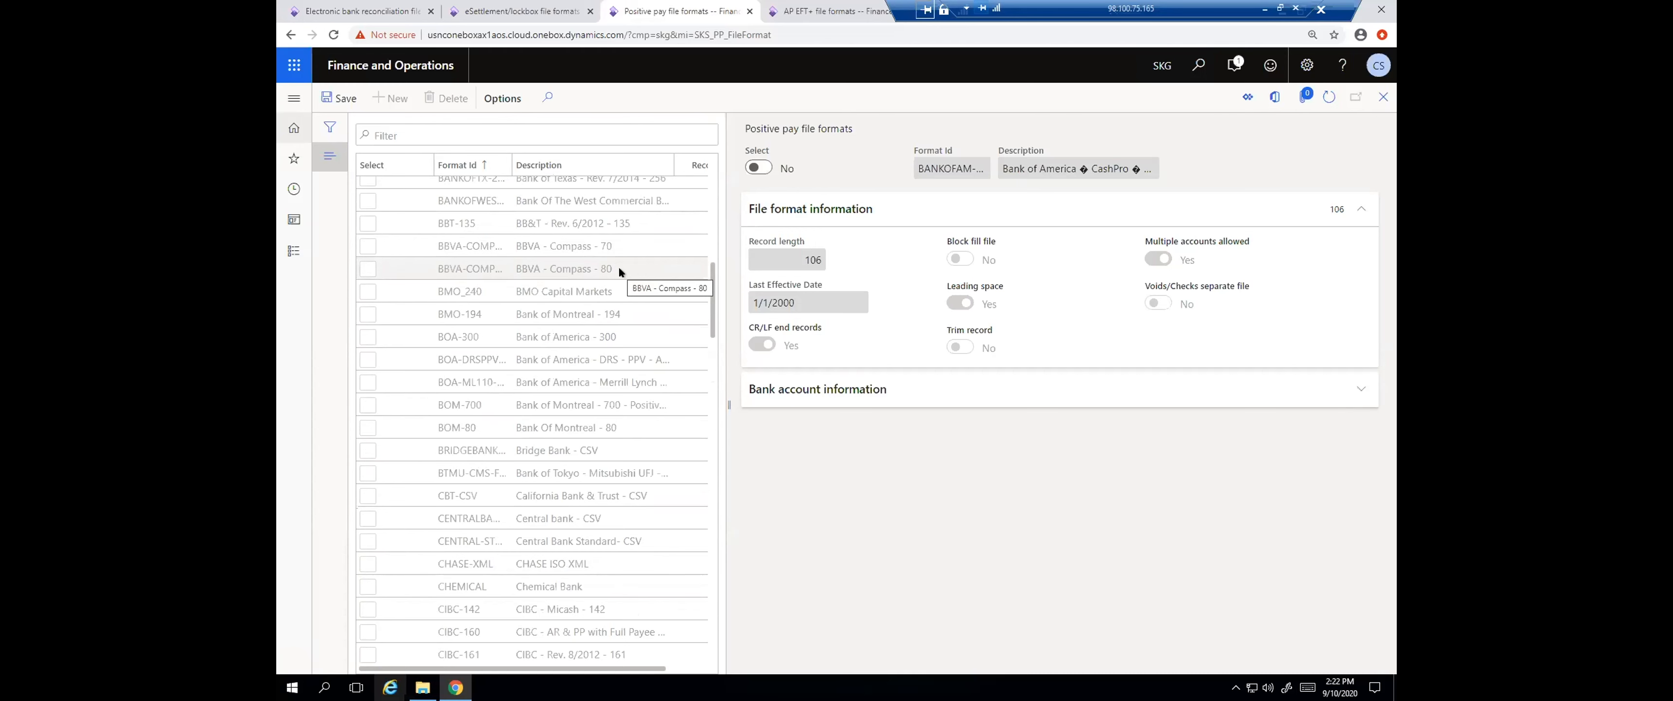
pyautogui.scroll(2, 578, 294)
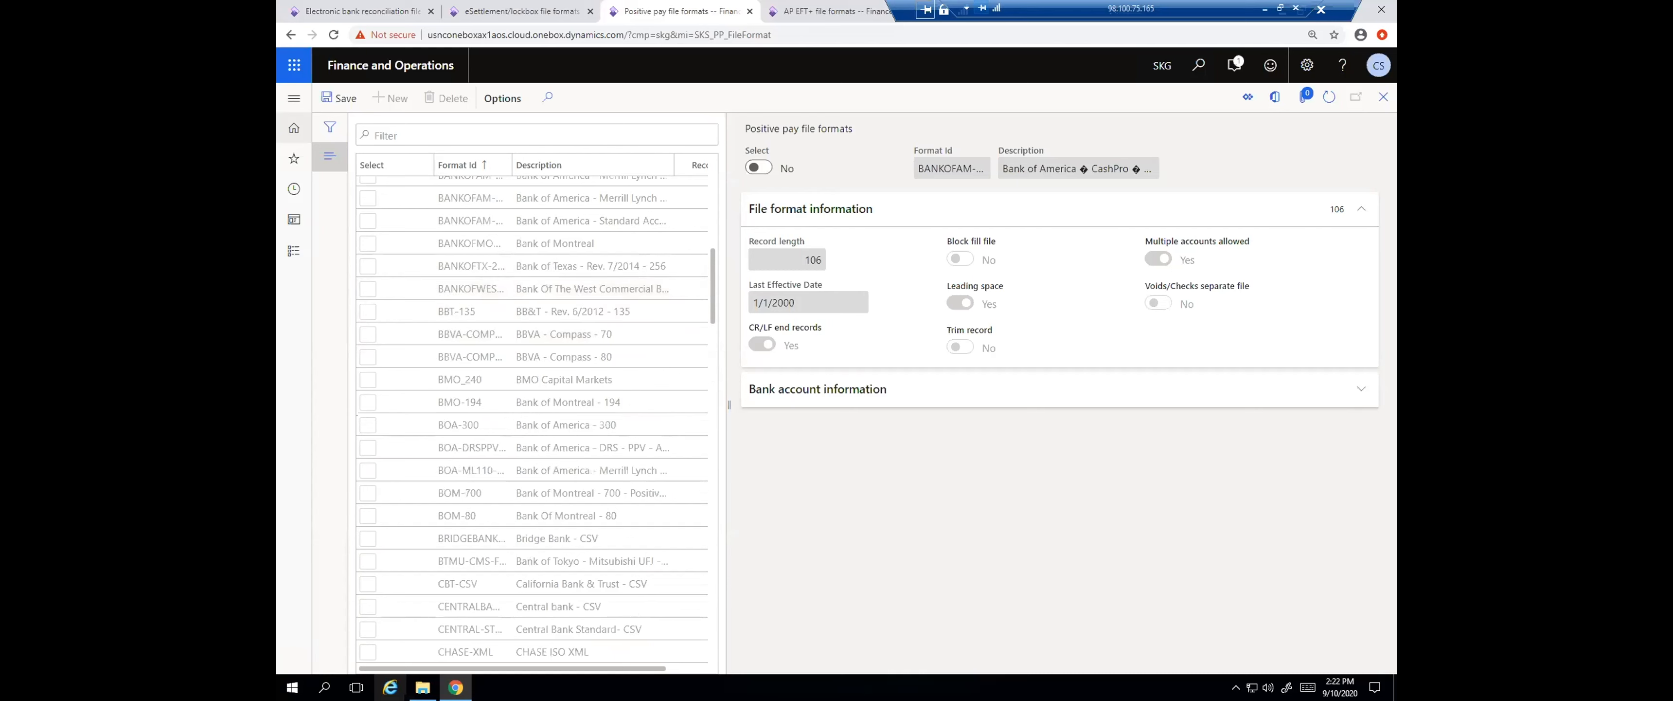
# In the eSettlement/lockbox file formats, review the format list and the file types available for BAI2_CITI
pyautogui.click(546, 11)
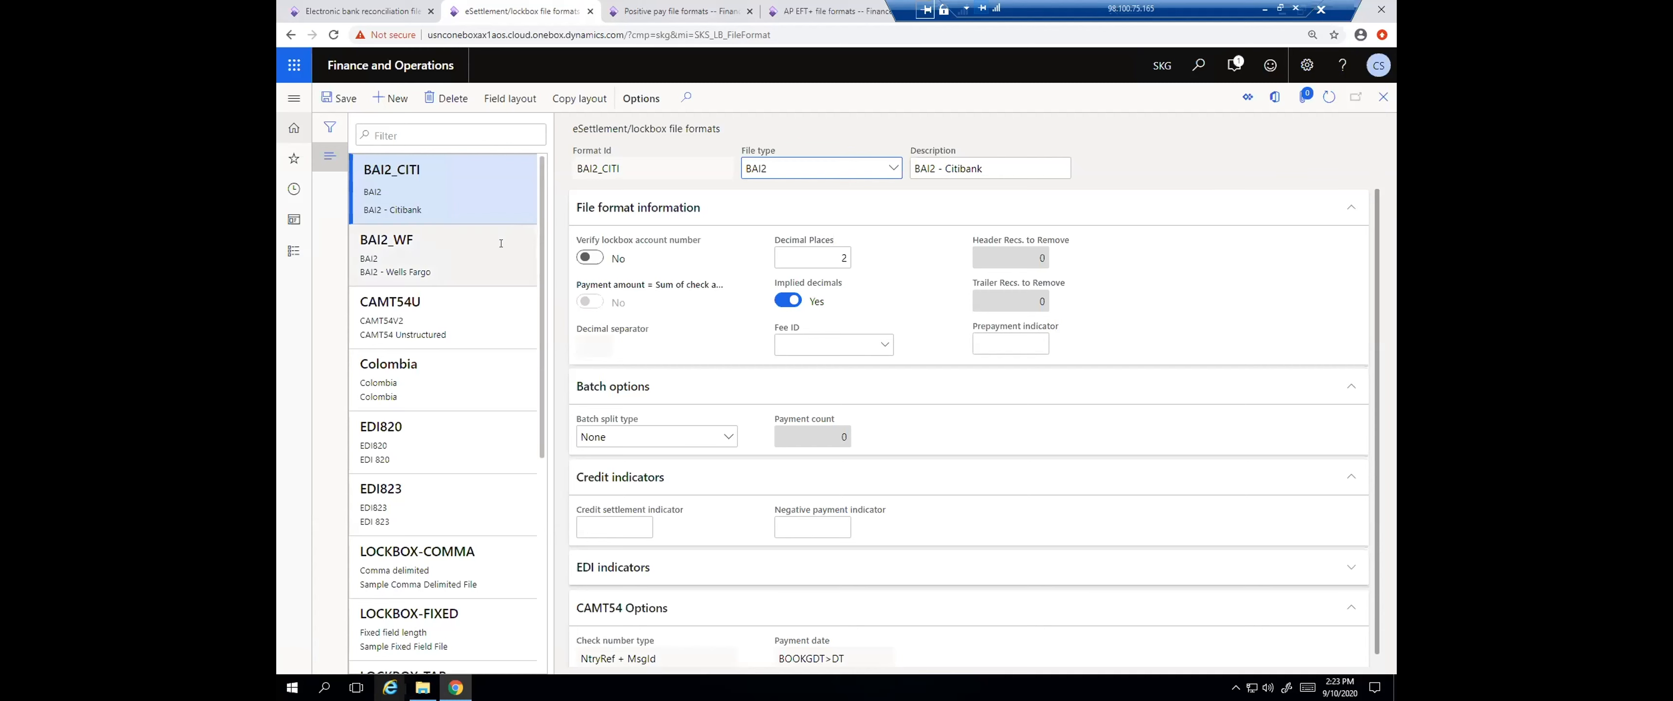
pyautogui.click(777, 168)
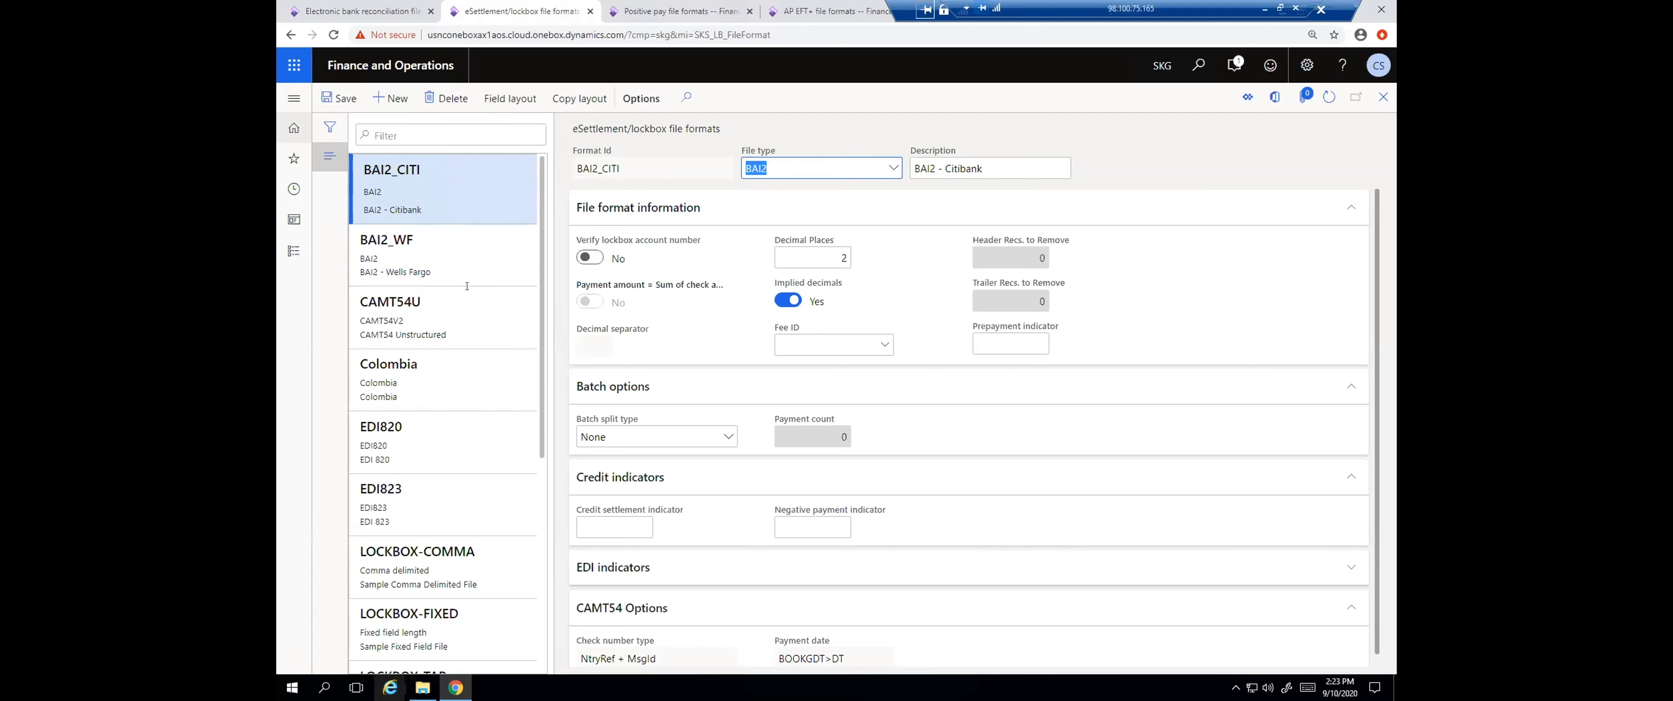
pyautogui.scroll(-3, 455, 406)
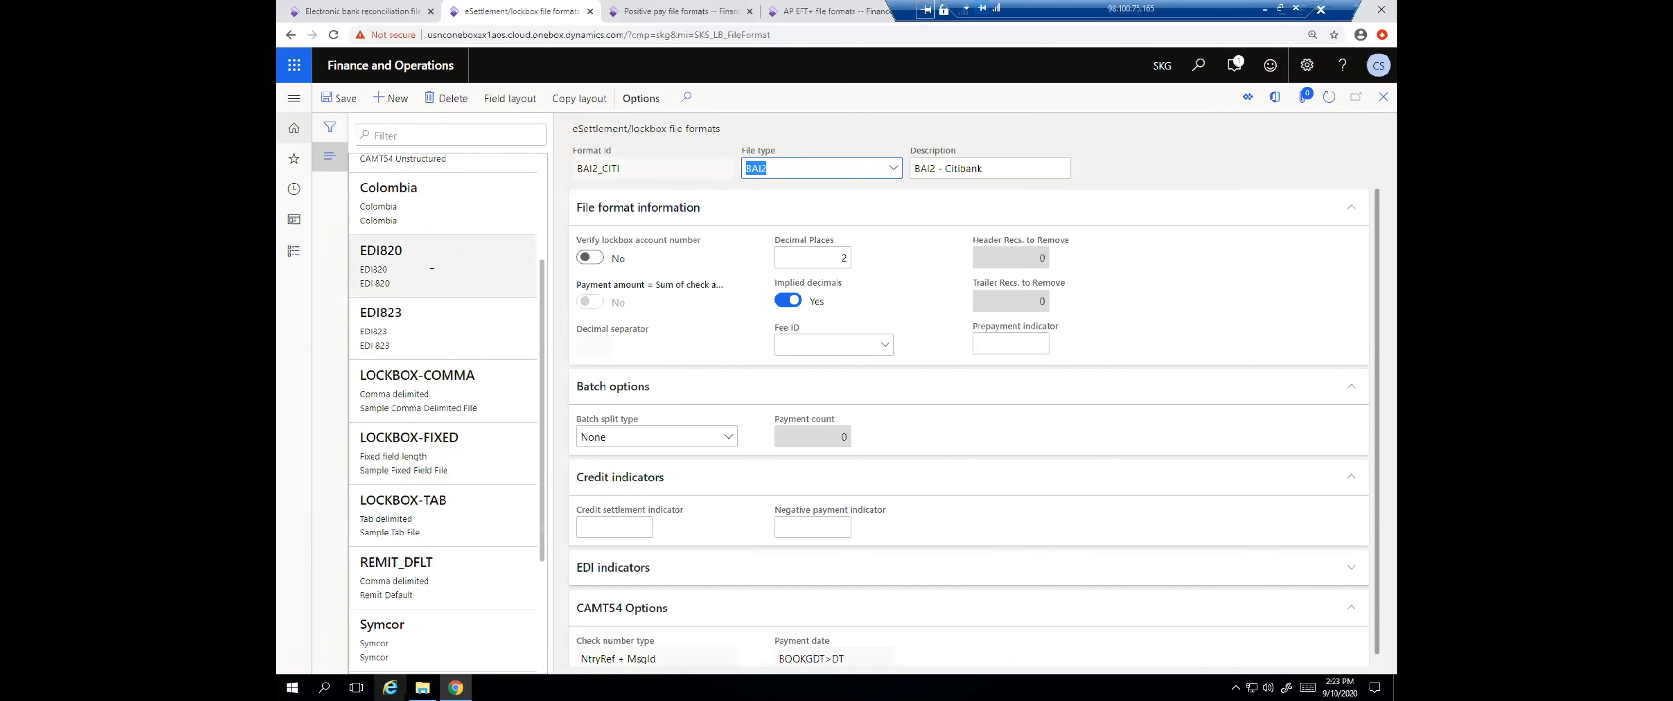
pyautogui.scroll(3, 512, 246)
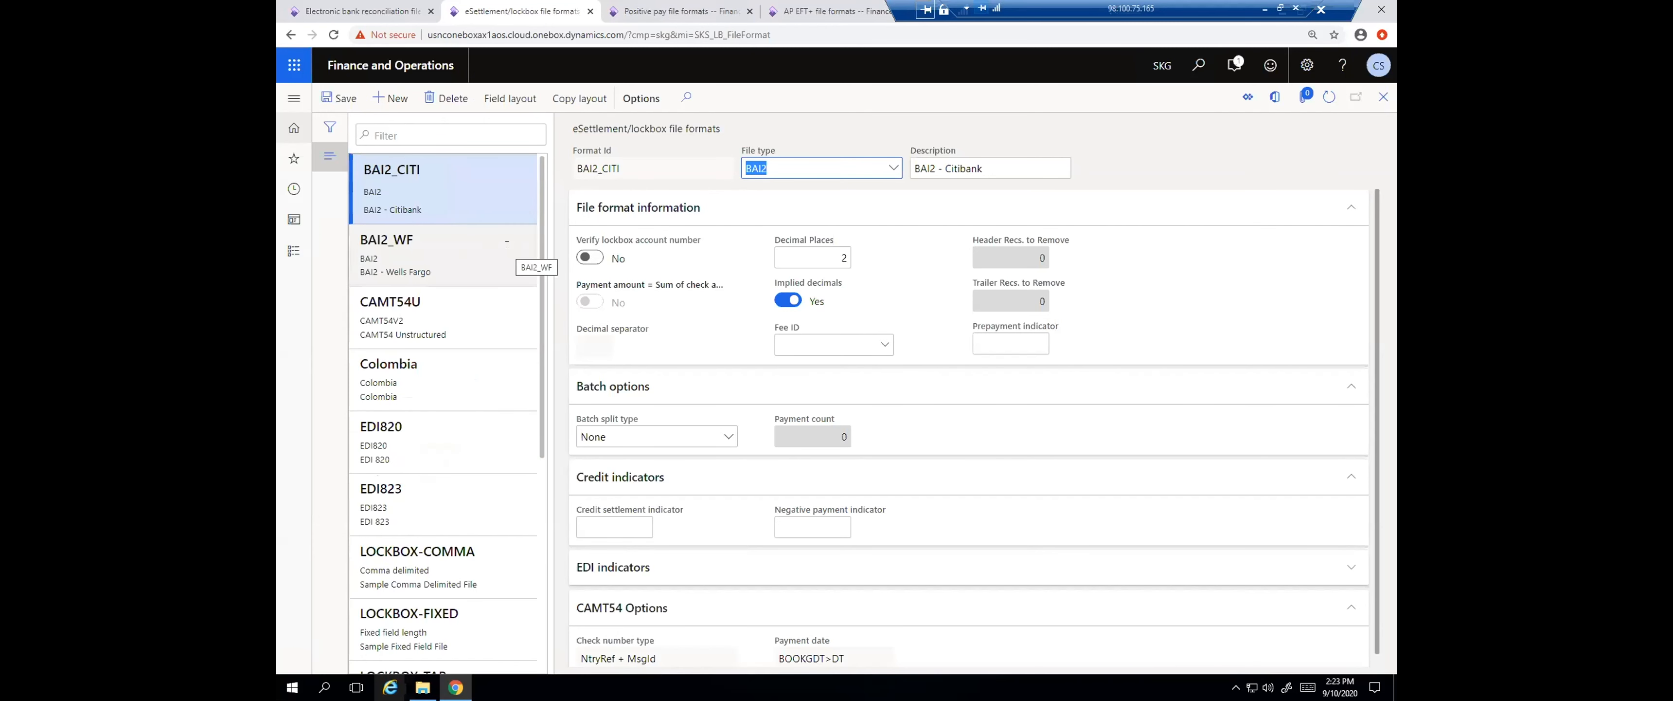
pyautogui.click(892, 168)
pyautogui.click(892, 169)
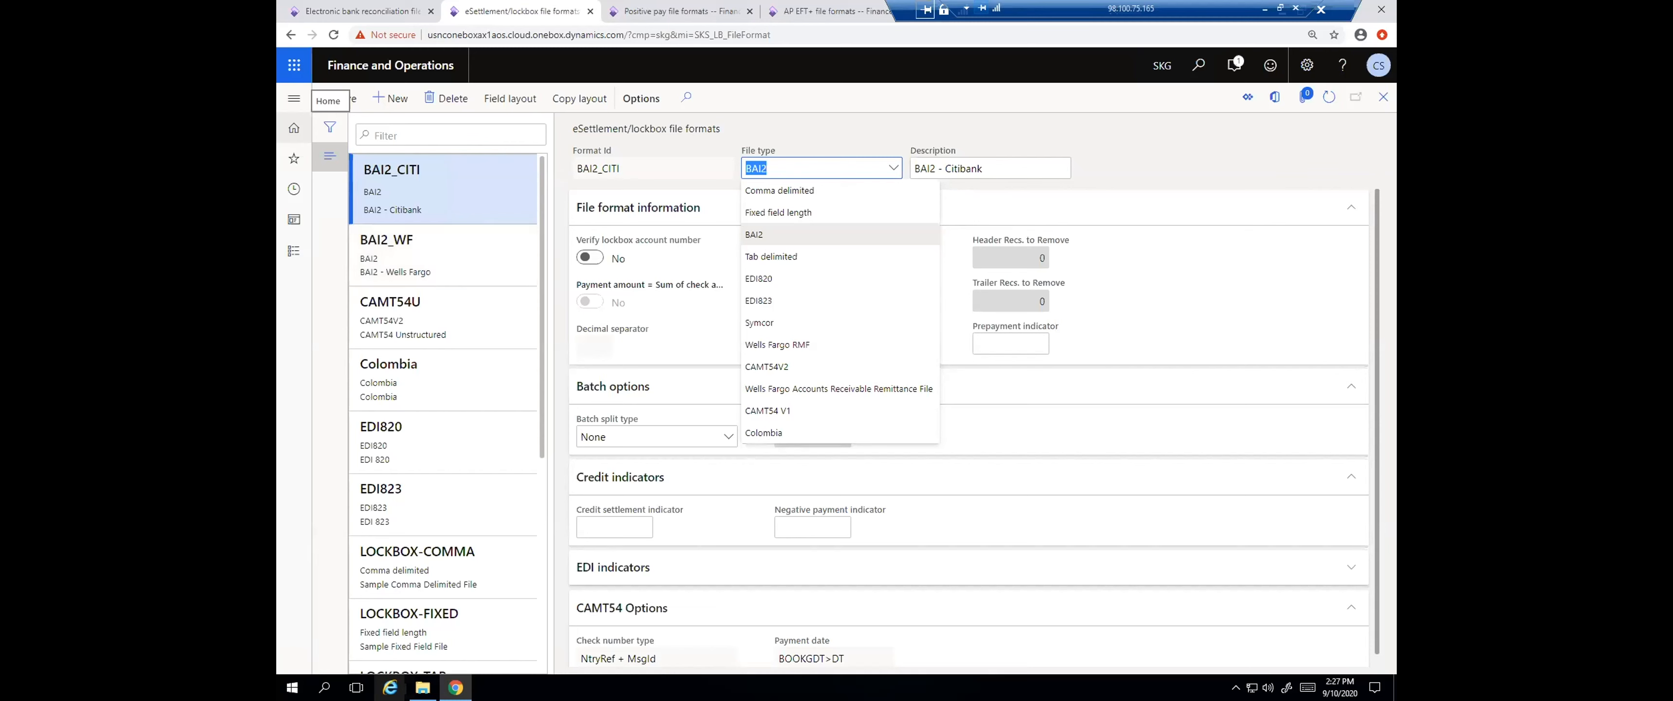
# In the AP EFT+ file formats, view the payment specifications of US-BOA-XML and return to the format list
pyautogui.click(839, 7)
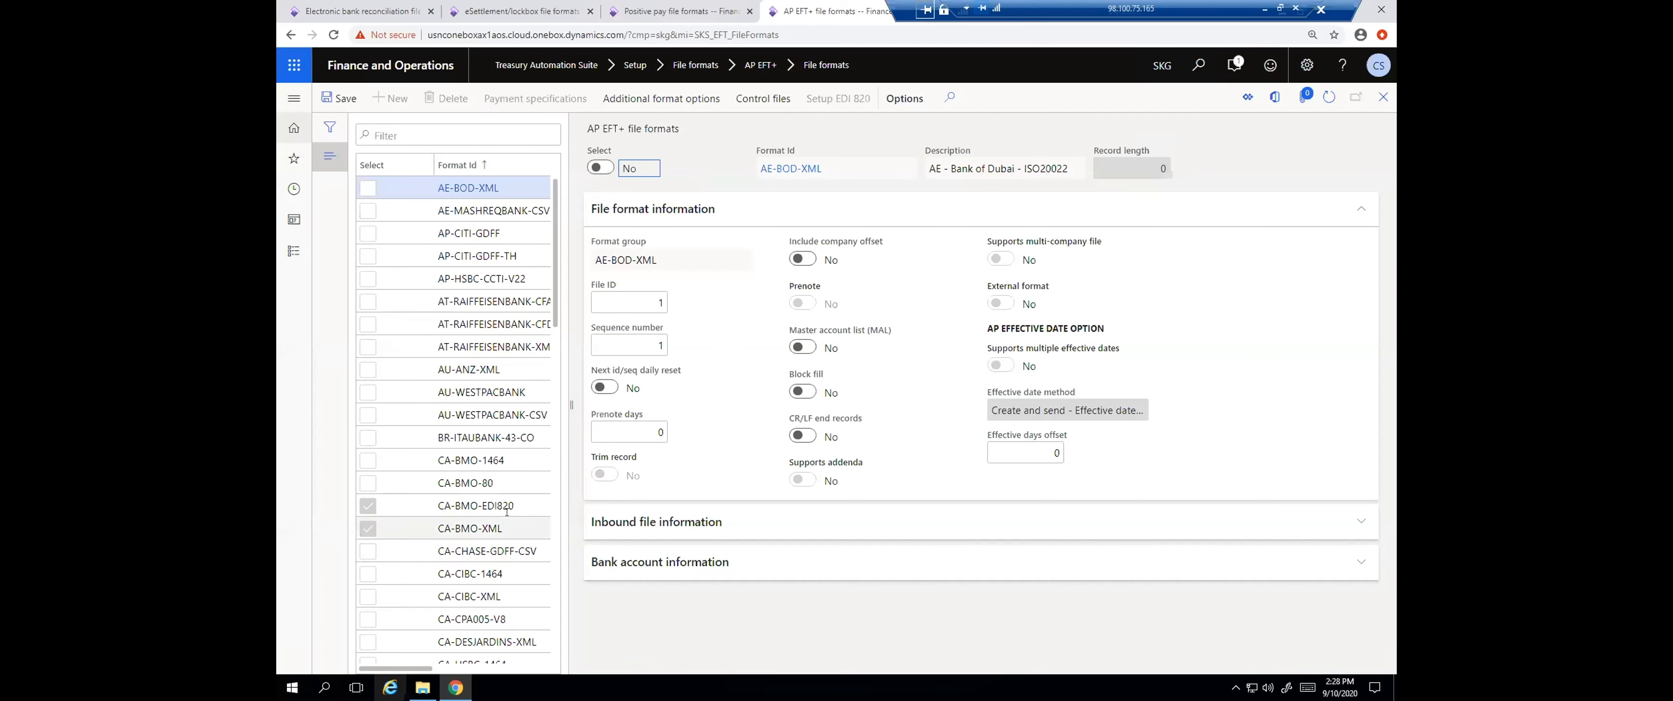
pyautogui.scroll(-15, 509, 513)
pyautogui.scroll(-10, 509, 513)
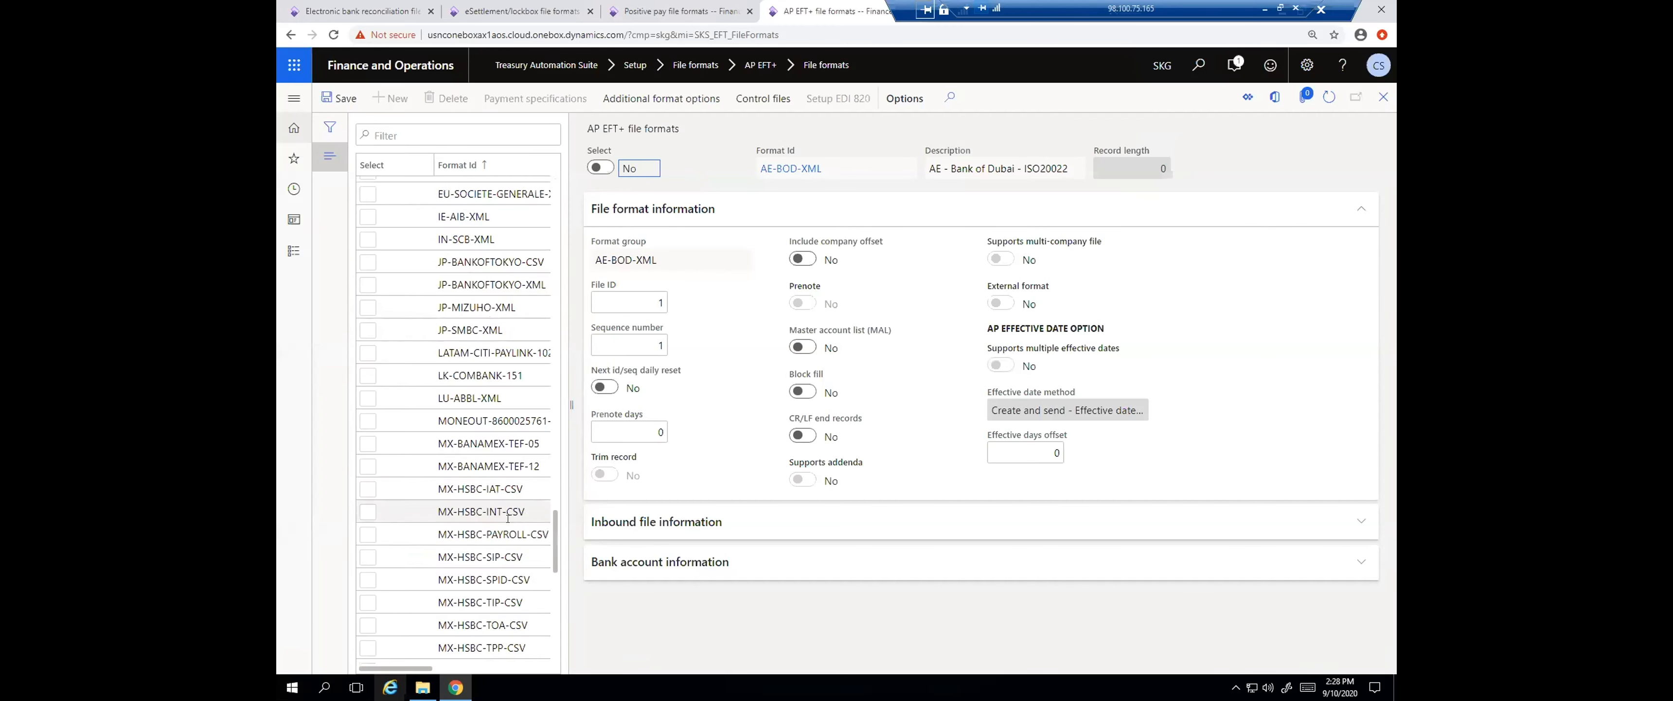
pyautogui.scroll(-10, 507, 518)
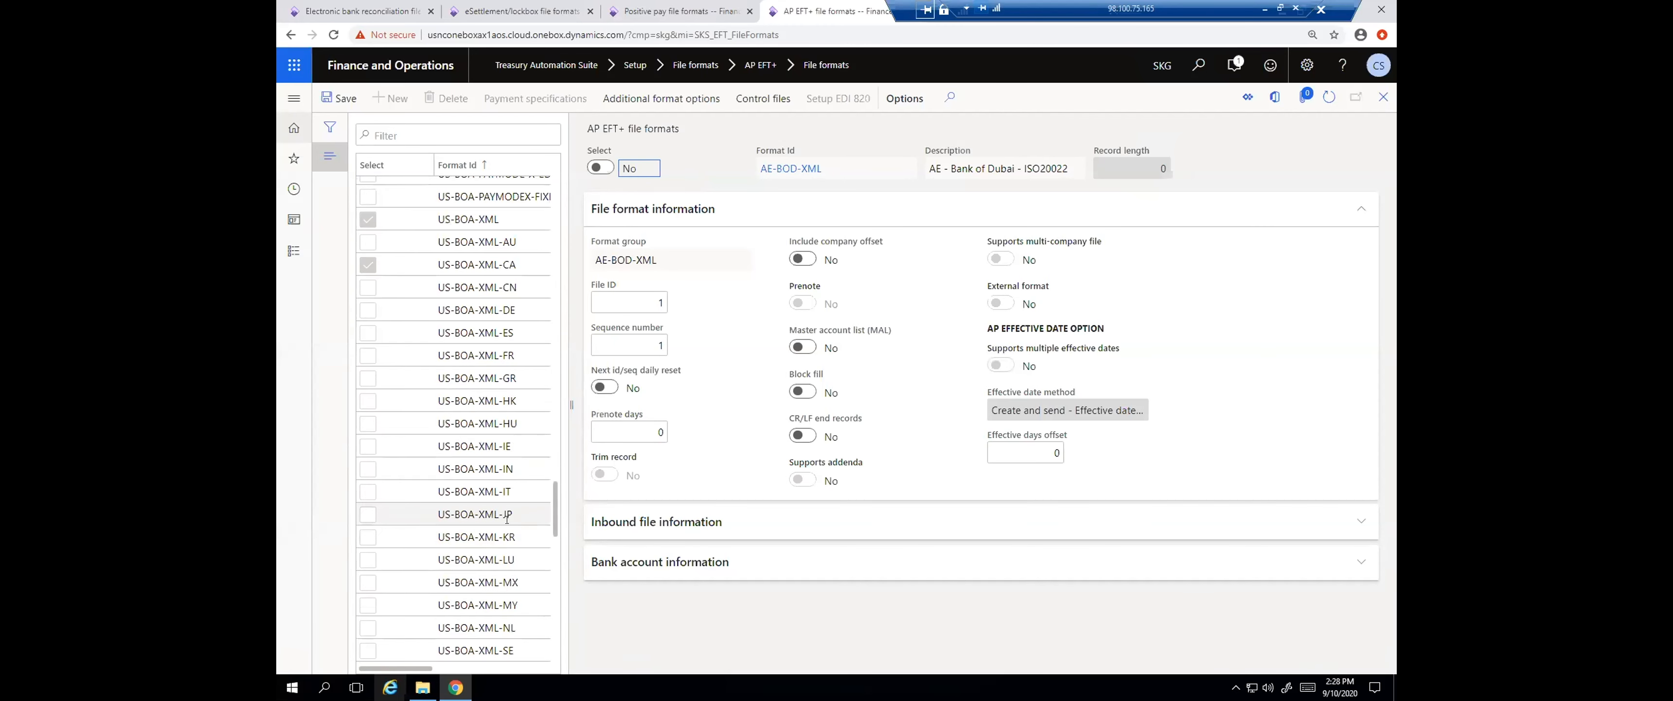
pyautogui.click(464, 221)
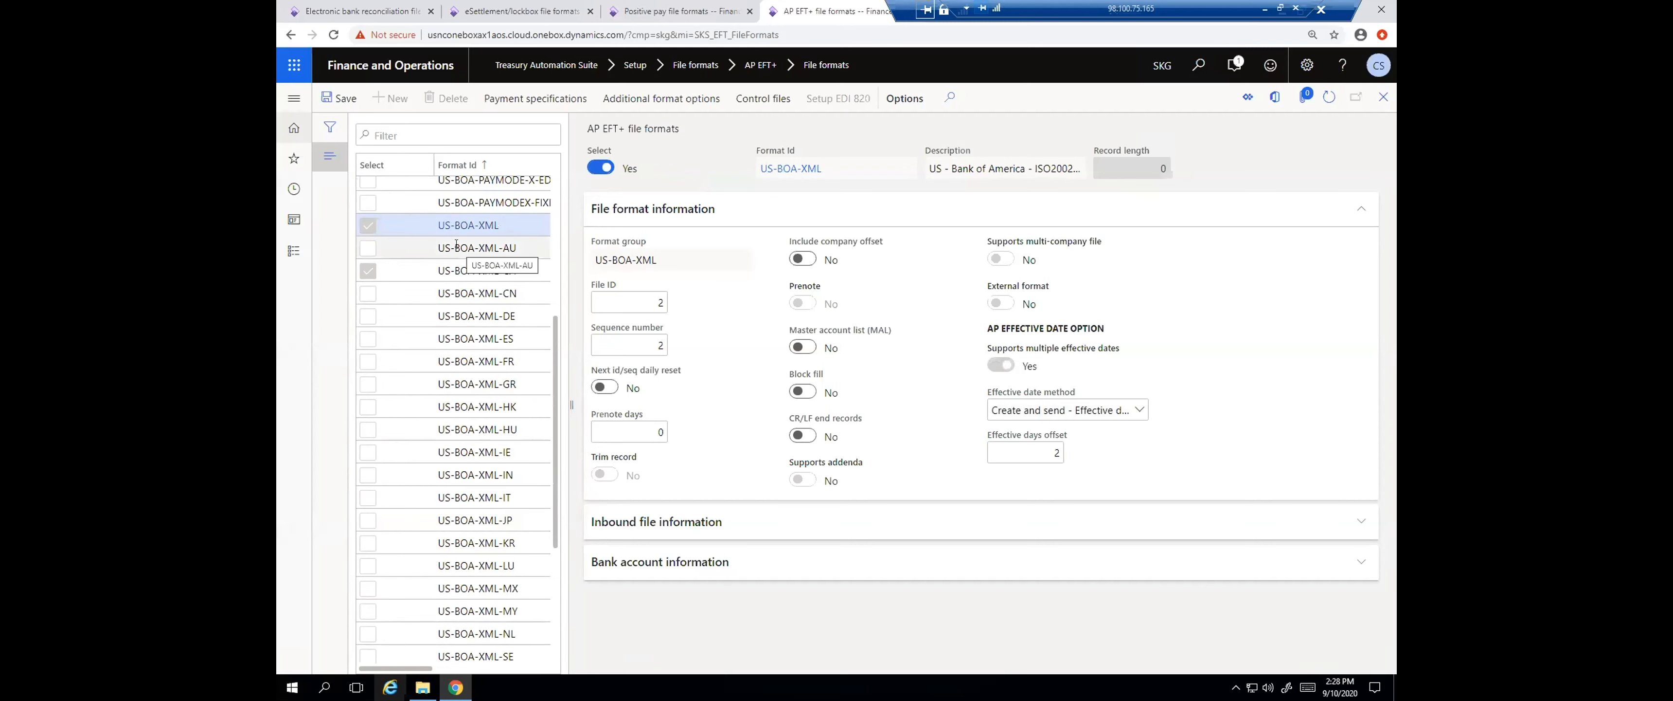
pyautogui.click(539, 104)
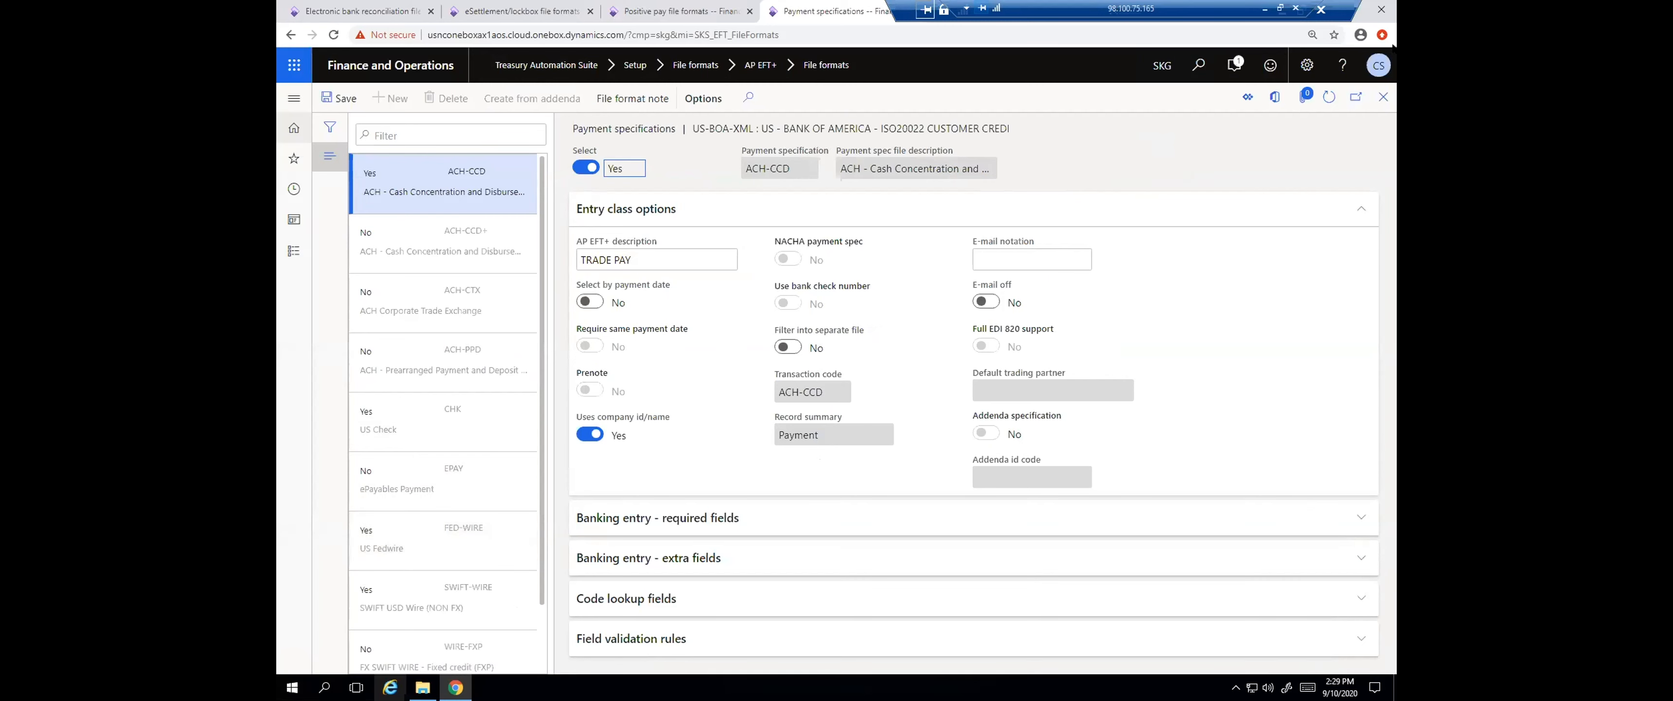
pyautogui.click(1383, 96)
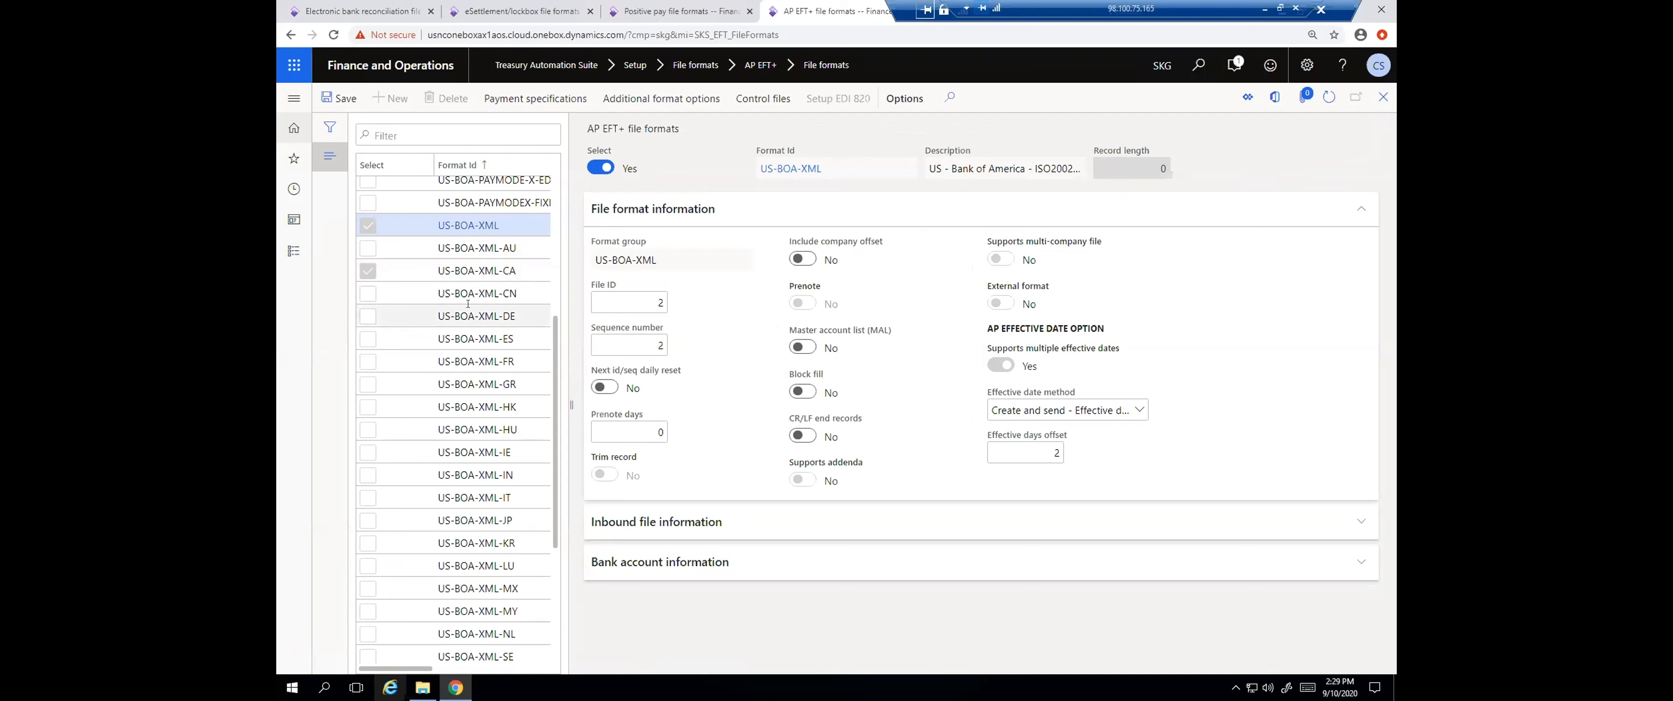
# Reopen the payment specifications of US-BOA-XML and review its full list of ACH, check and wire payment types
pyautogui.scroll(1, 444, 297)
pyautogui.scroll(1, 444, 297)
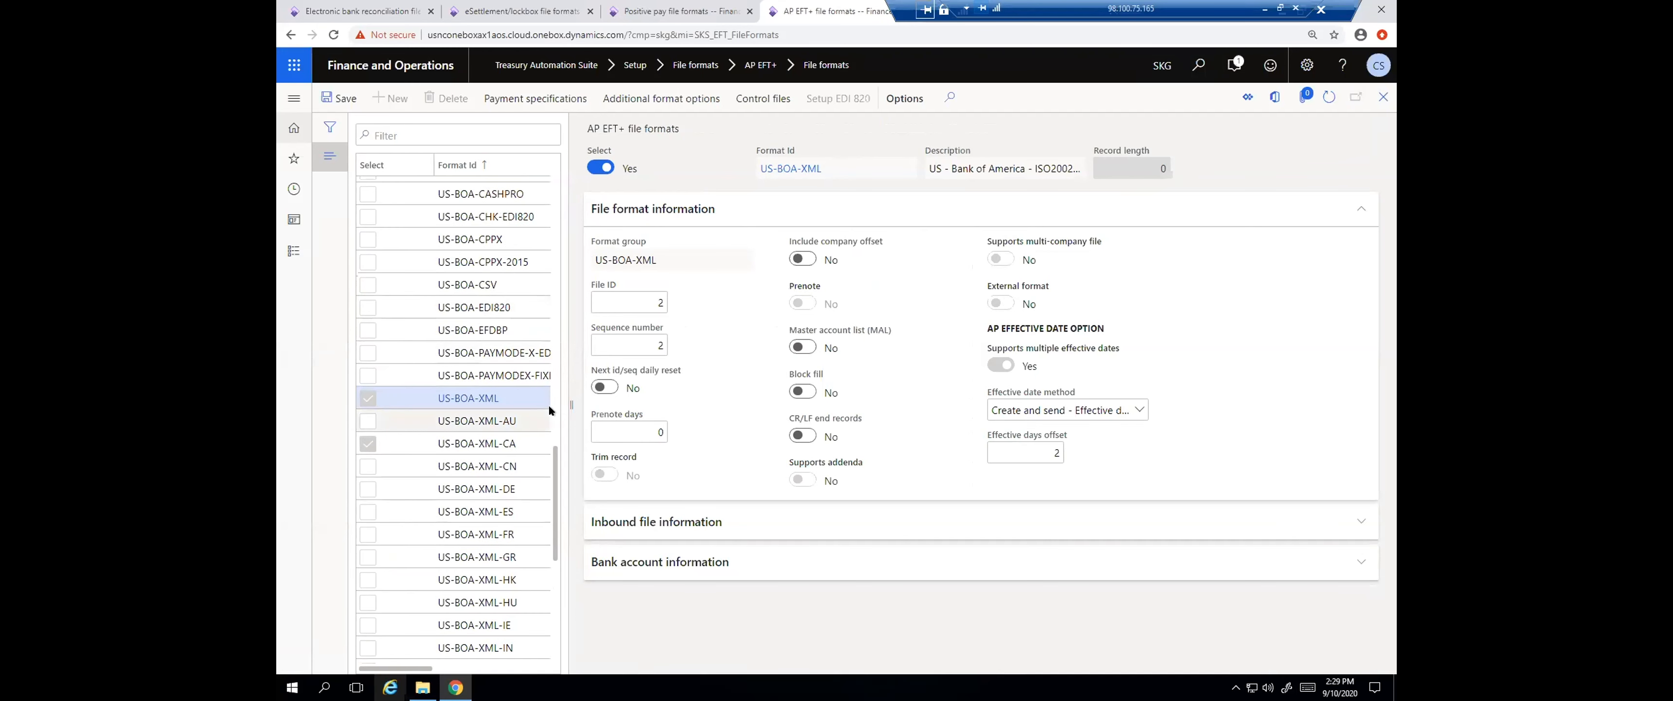
pyautogui.click(518, 397)
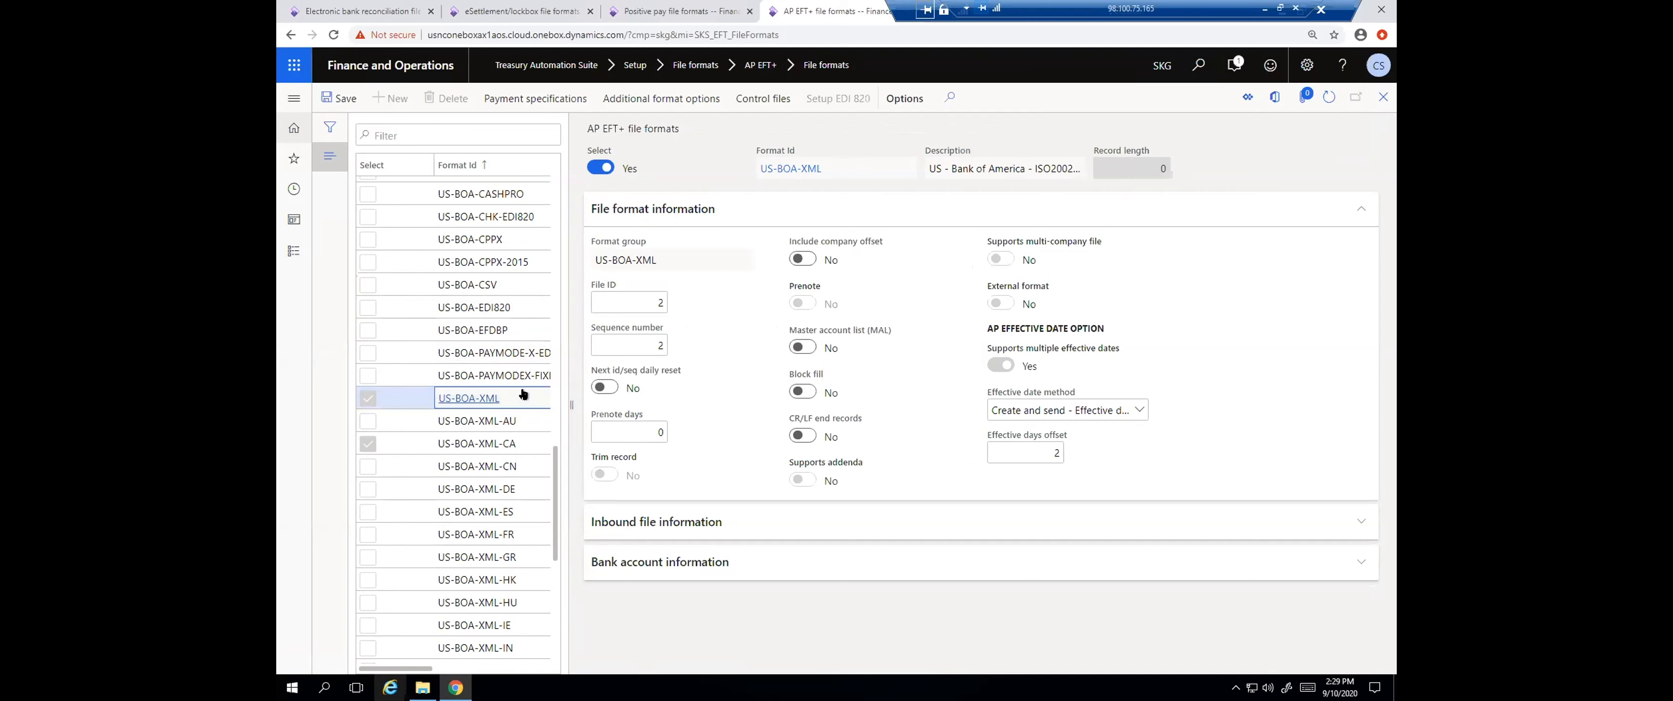
pyautogui.click(574, 100)
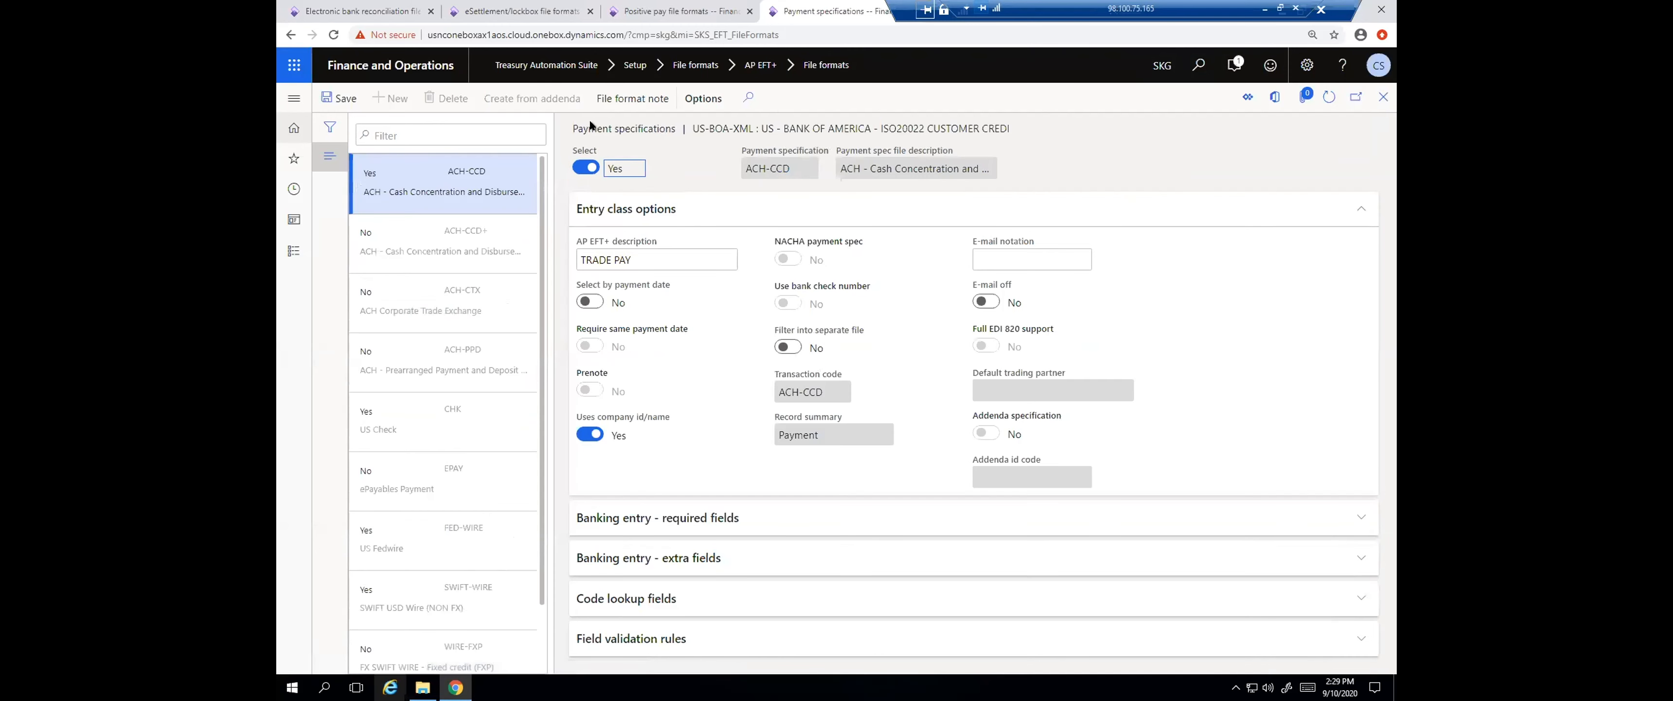
pyautogui.scroll(-1, 481, 587)
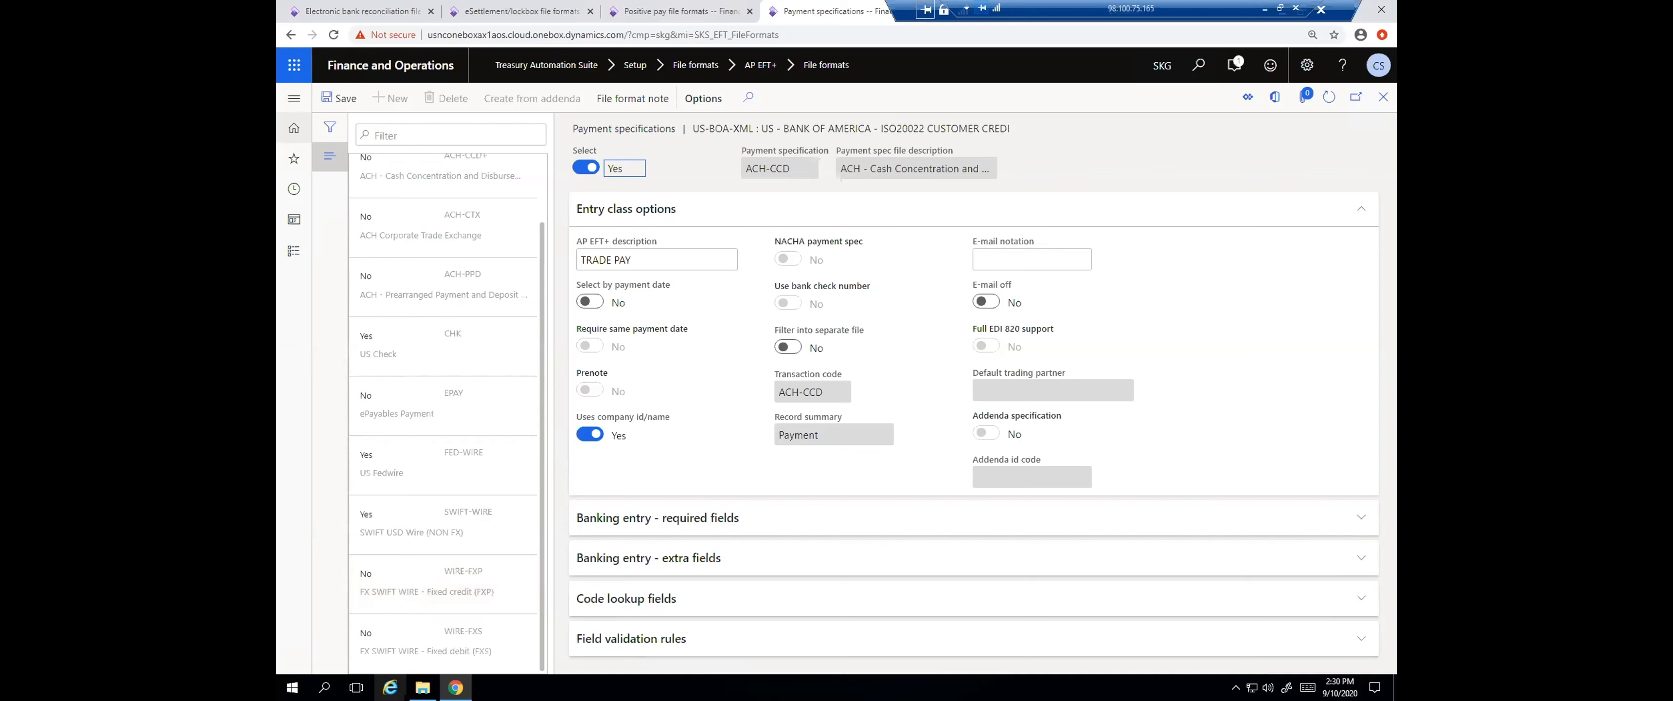
pyautogui.click(292, 98)
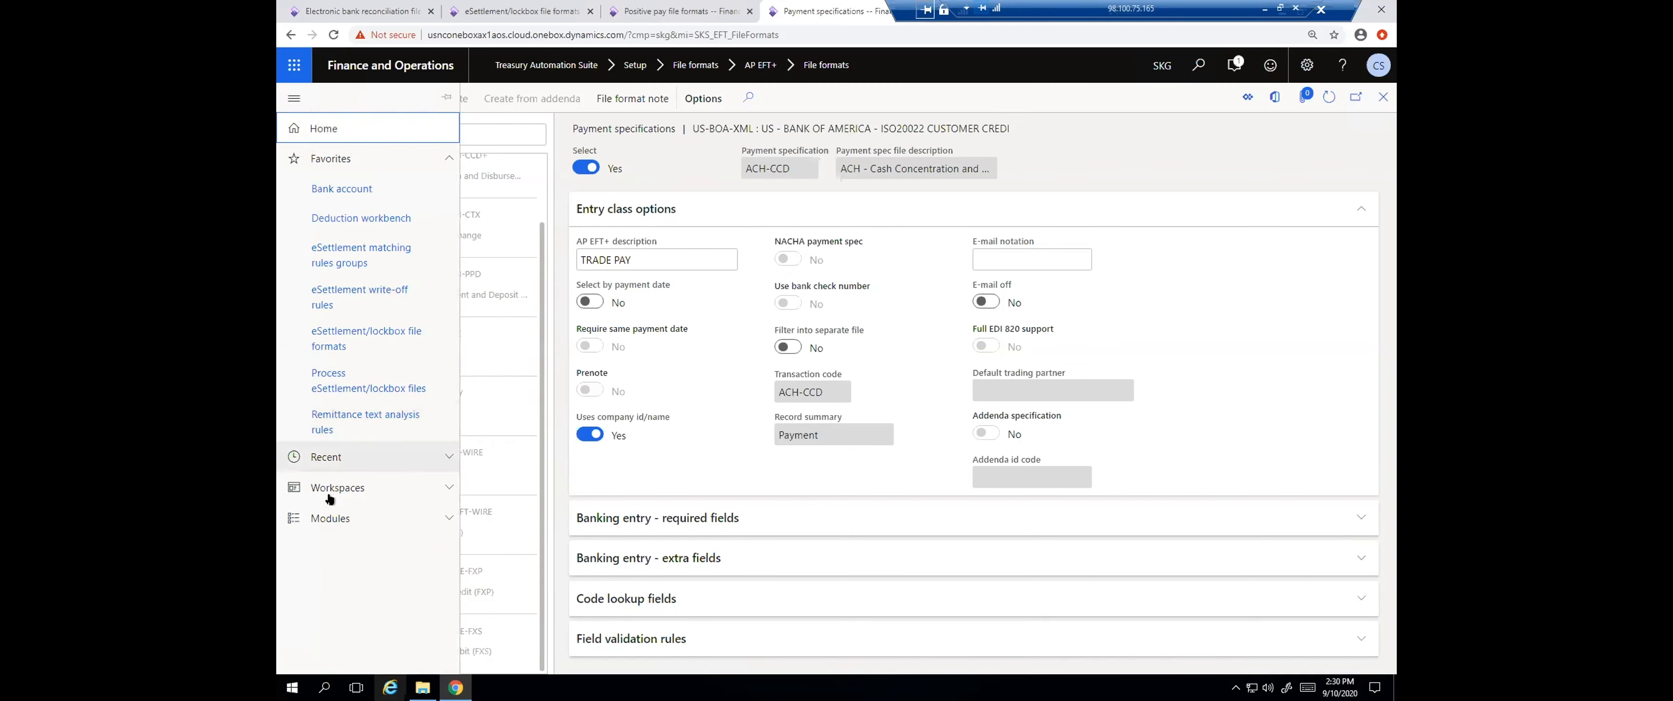
pyautogui.click(335, 519)
pyautogui.scroll(-5, 385, 498)
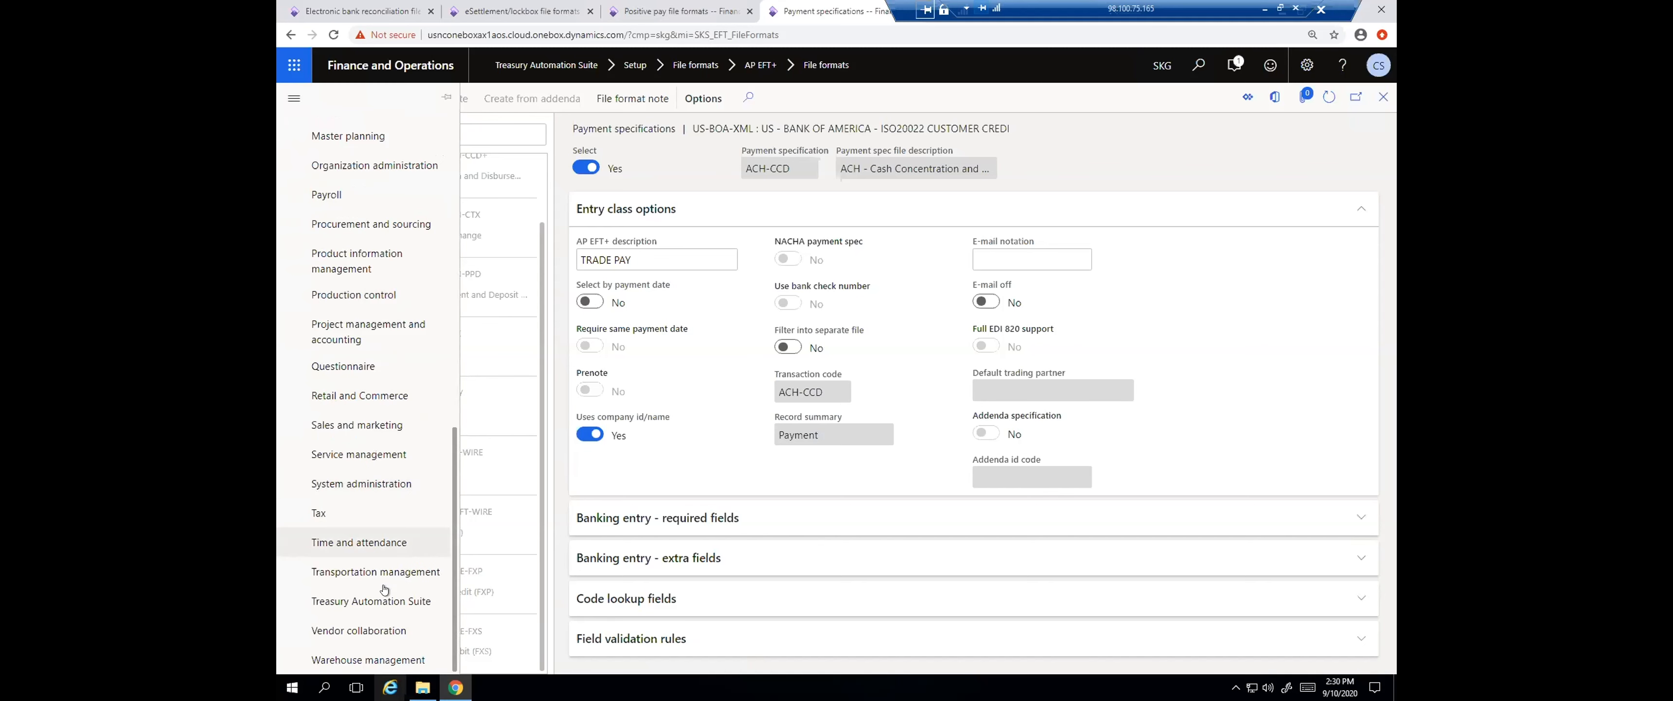
pyautogui.click(383, 600)
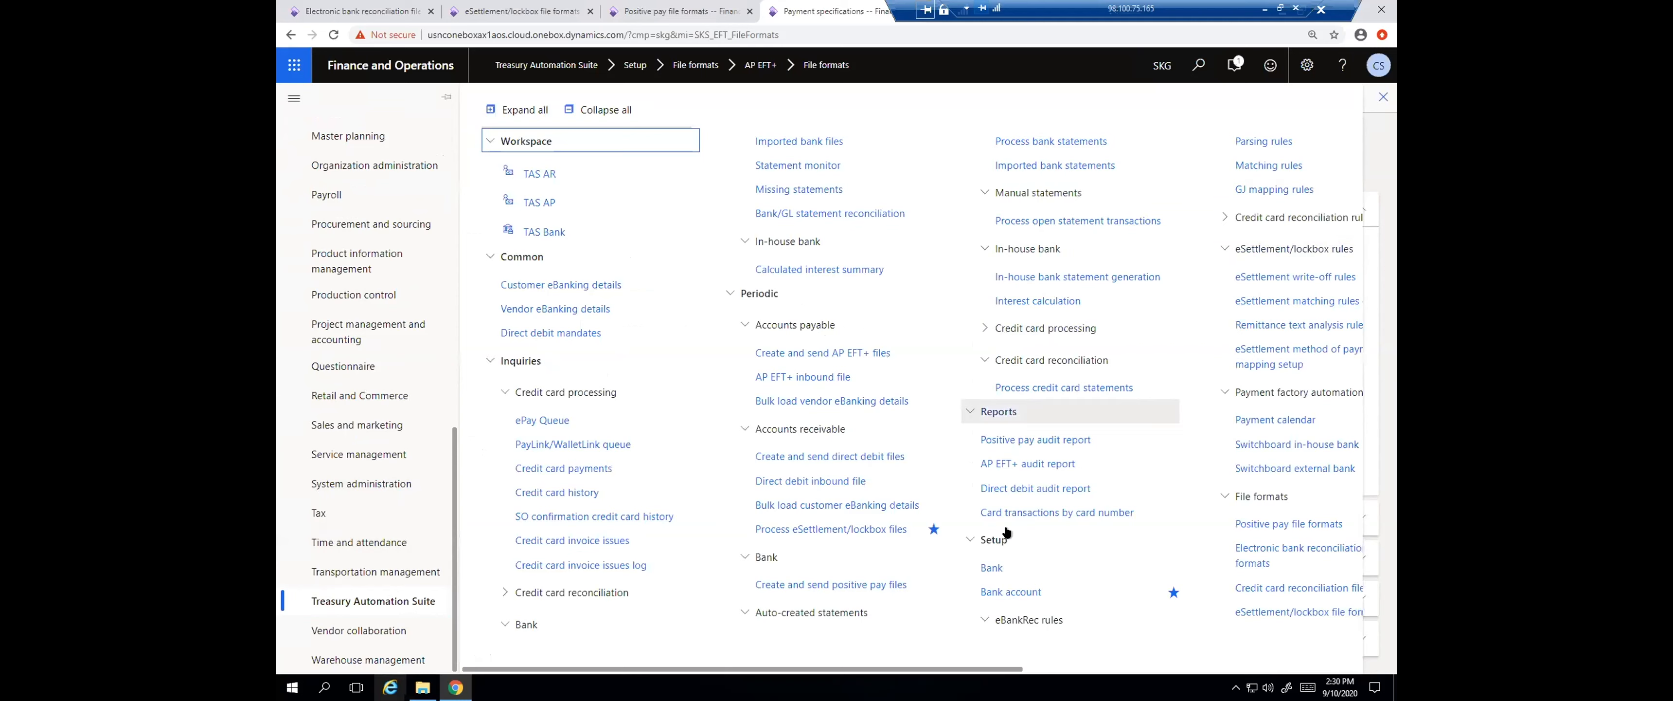
pyautogui.moveTo(978, 669); pyautogui.dragTo(1167, 671)
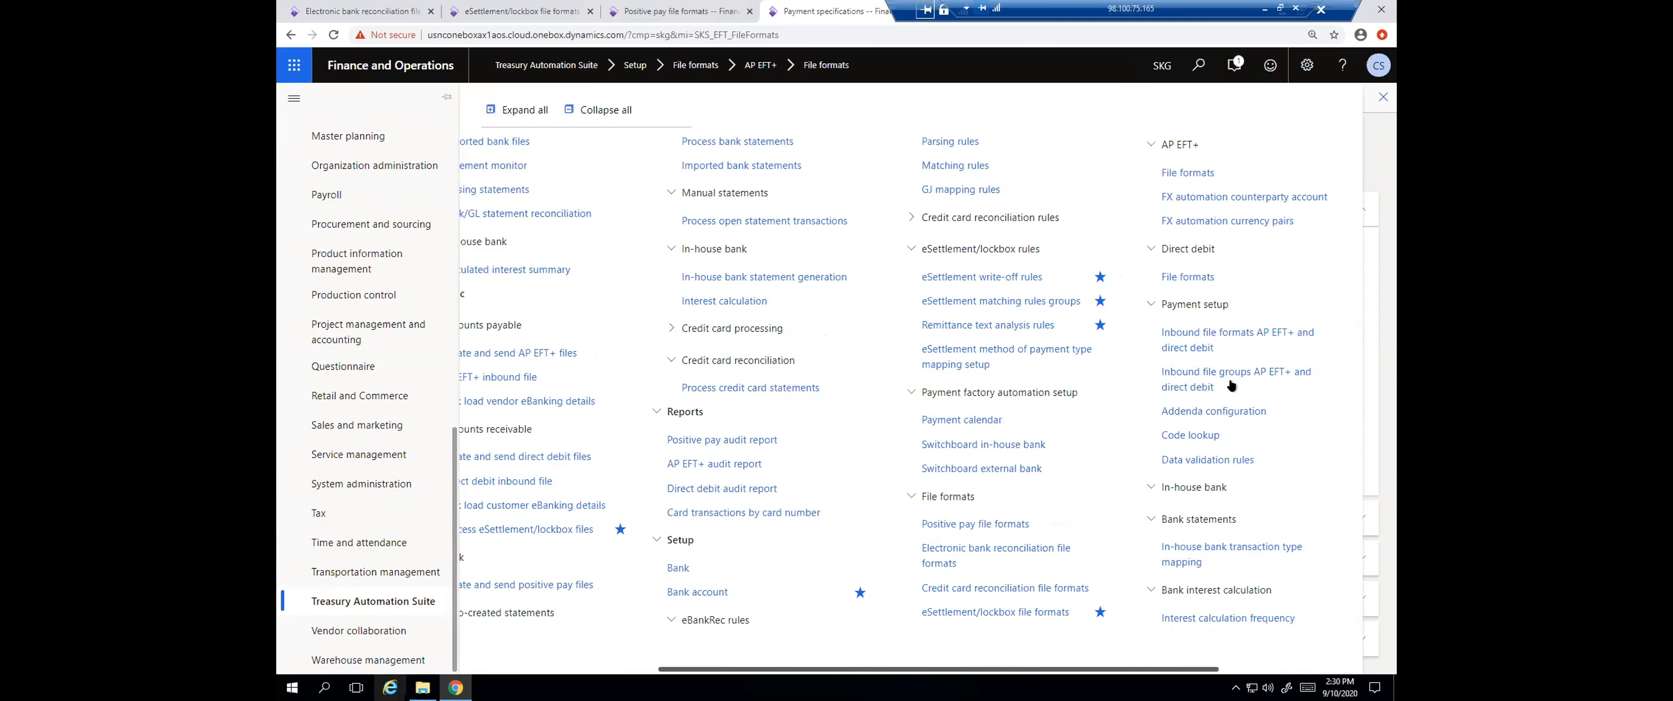
pyautogui.click(1287, 379)
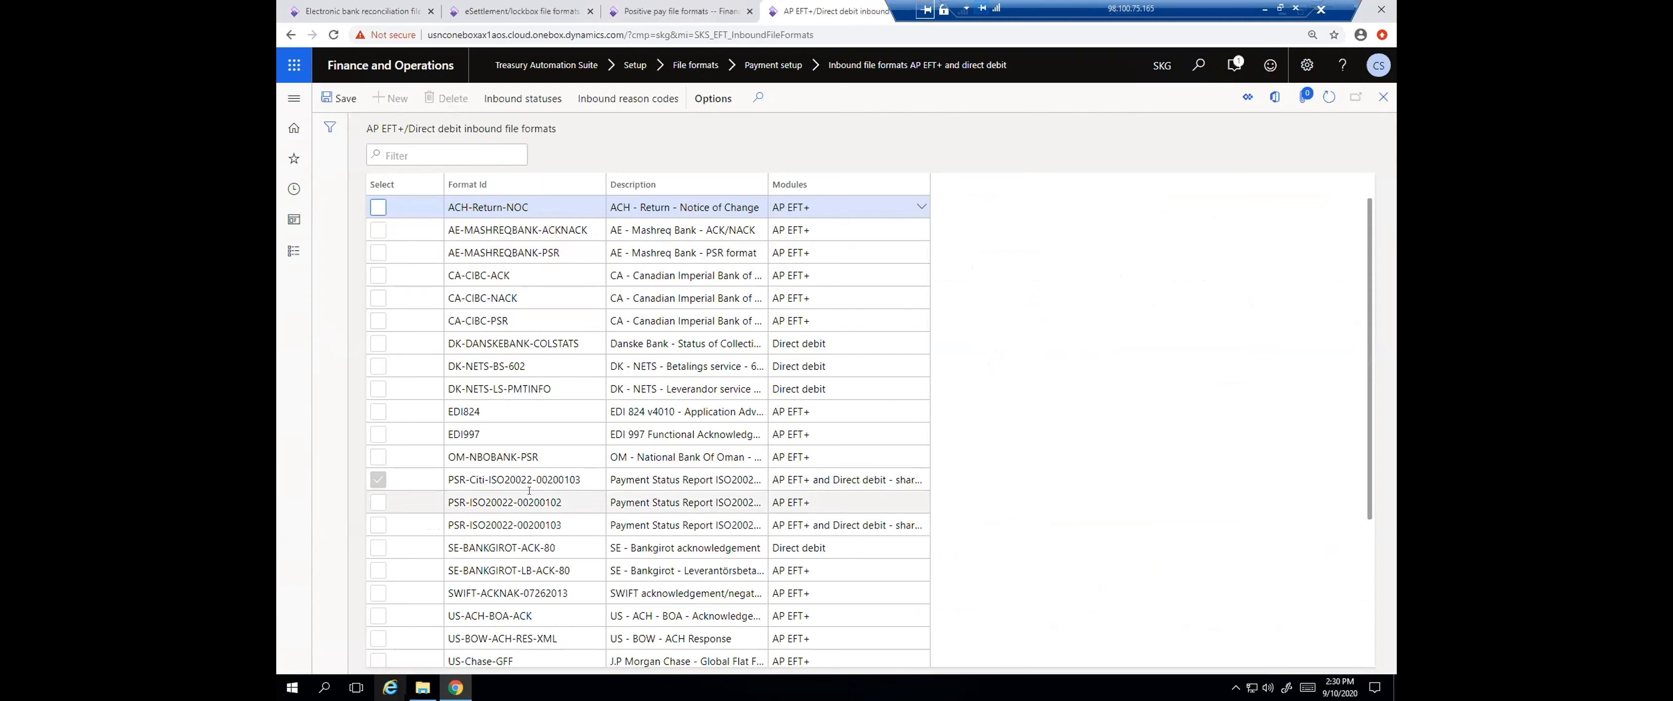
pyautogui.click(570, 481)
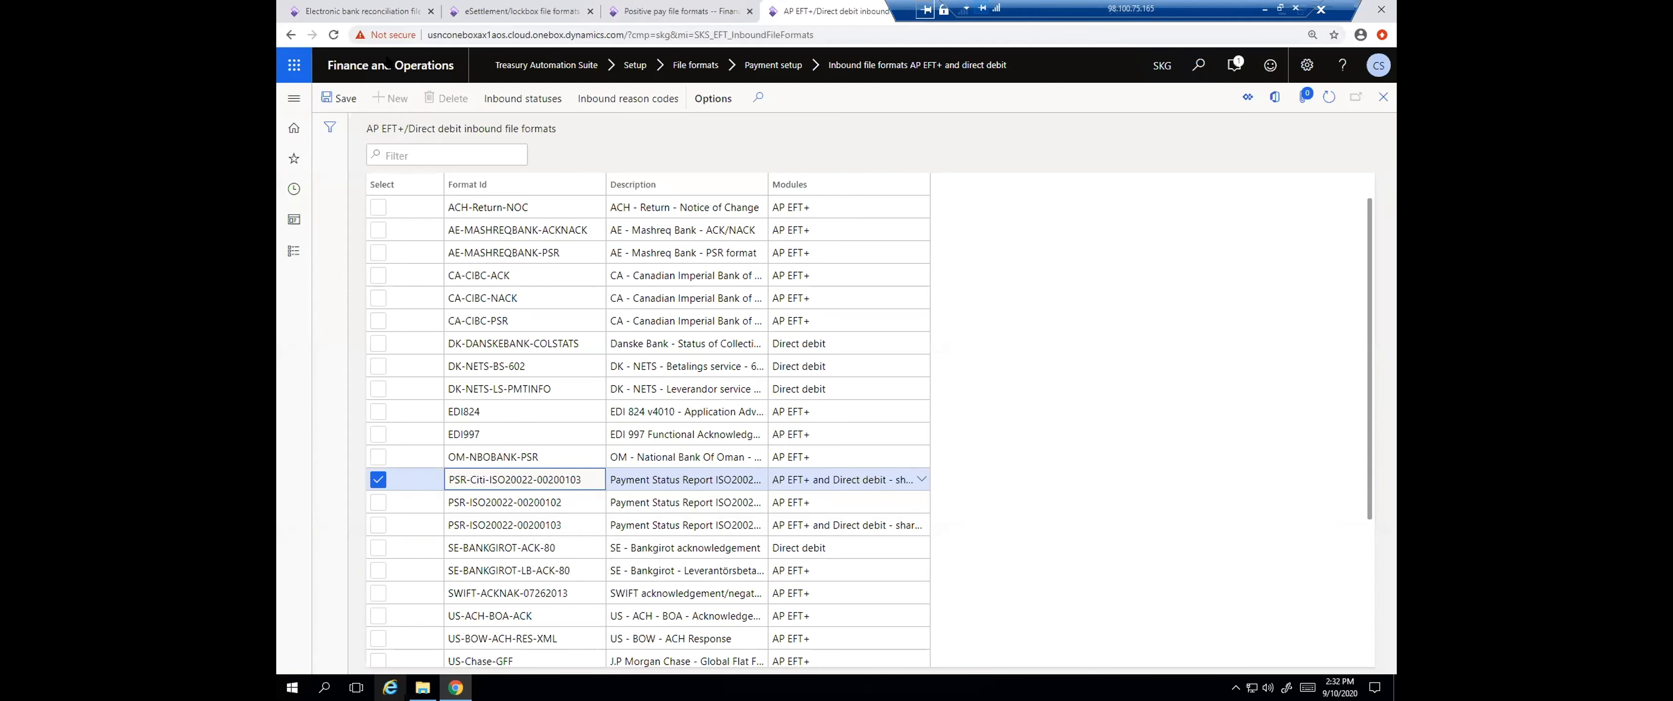
# In the AP EFT+ file formats, view the payment specifications of the CA-BMO-EDI820 format
pyautogui.click(294, 98)
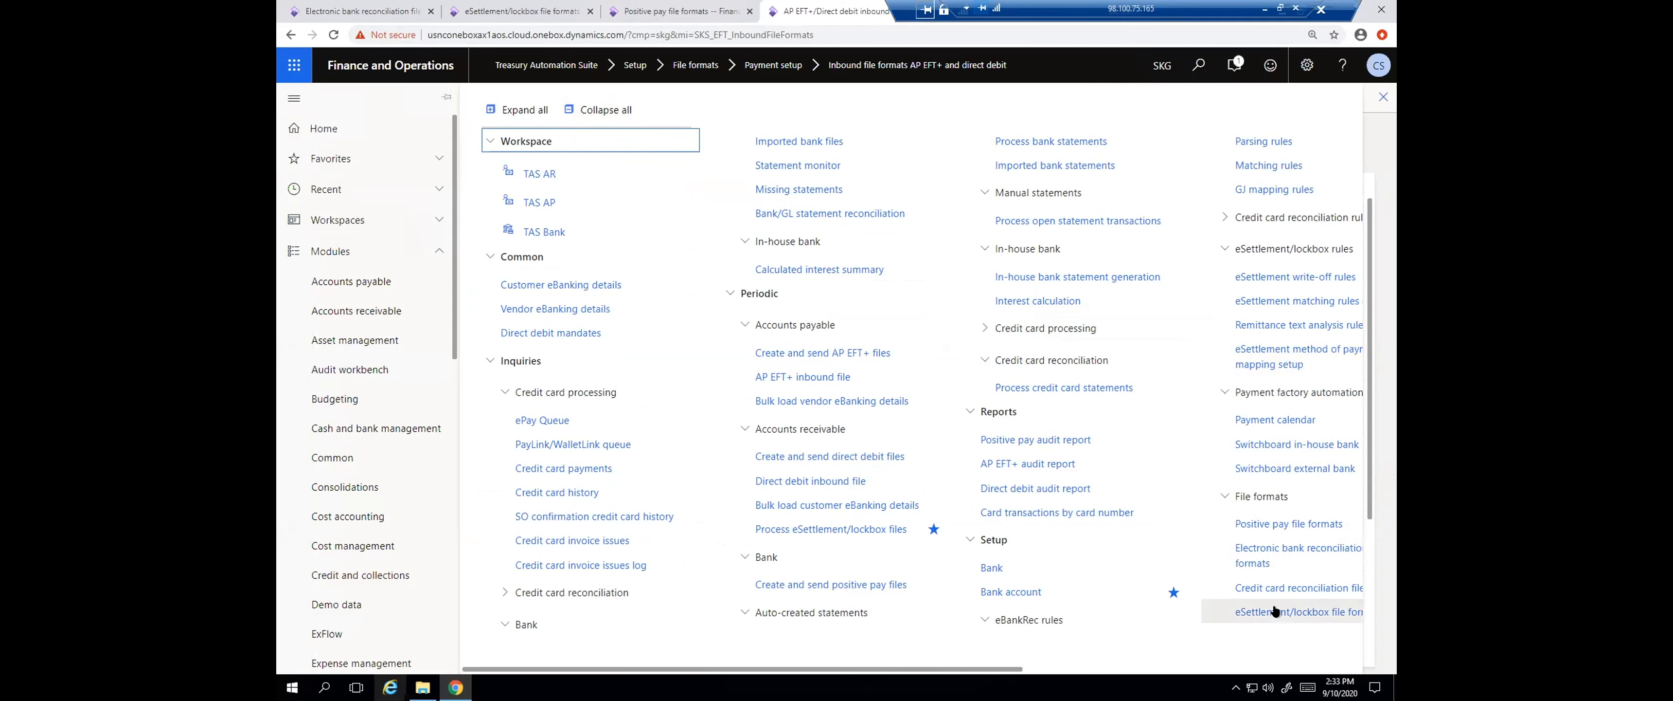
pyautogui.moveTo(1008, 669); pyautogui.dragTo(1211, 670)
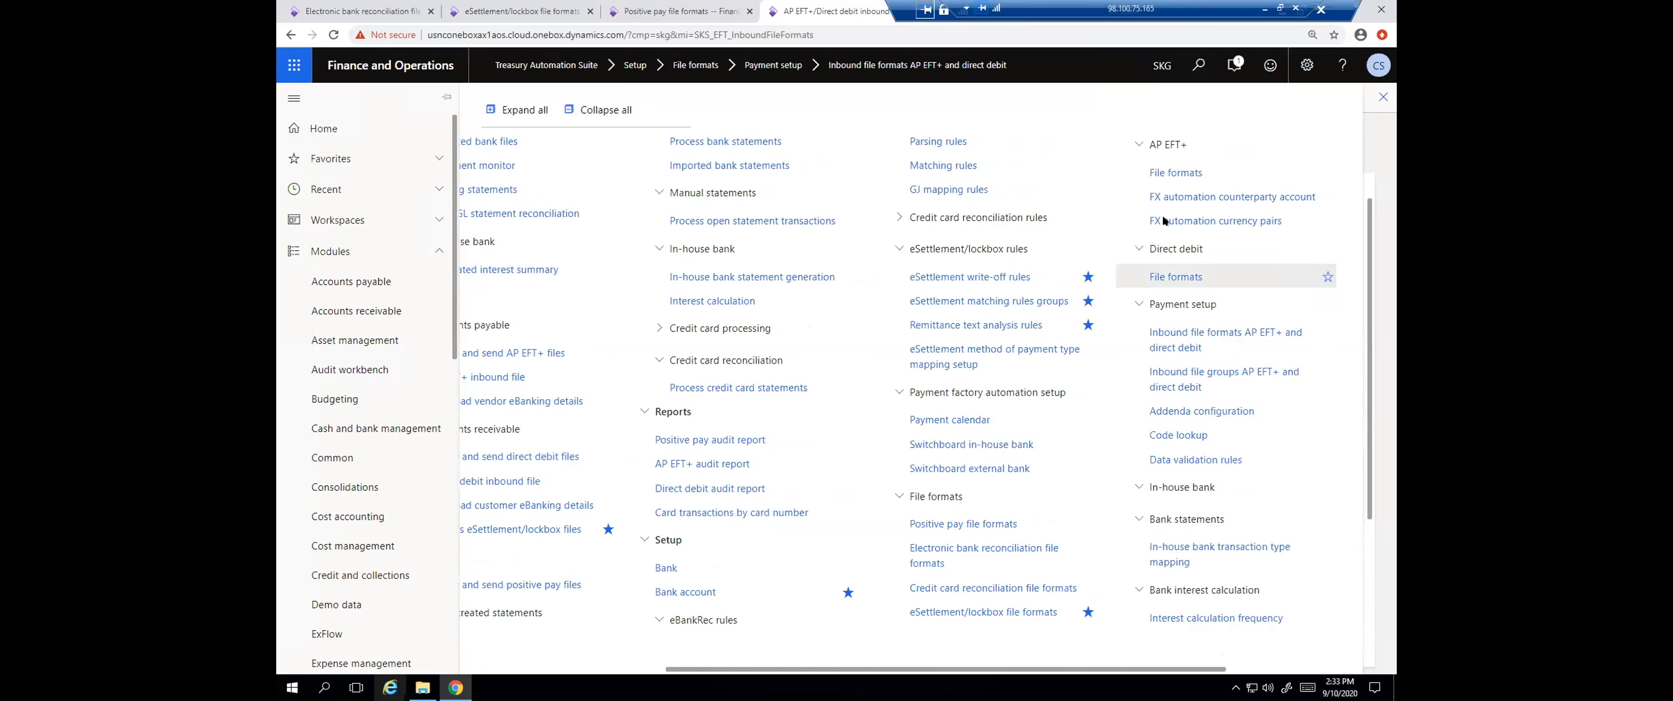
pyautogui.click(1175, 172)
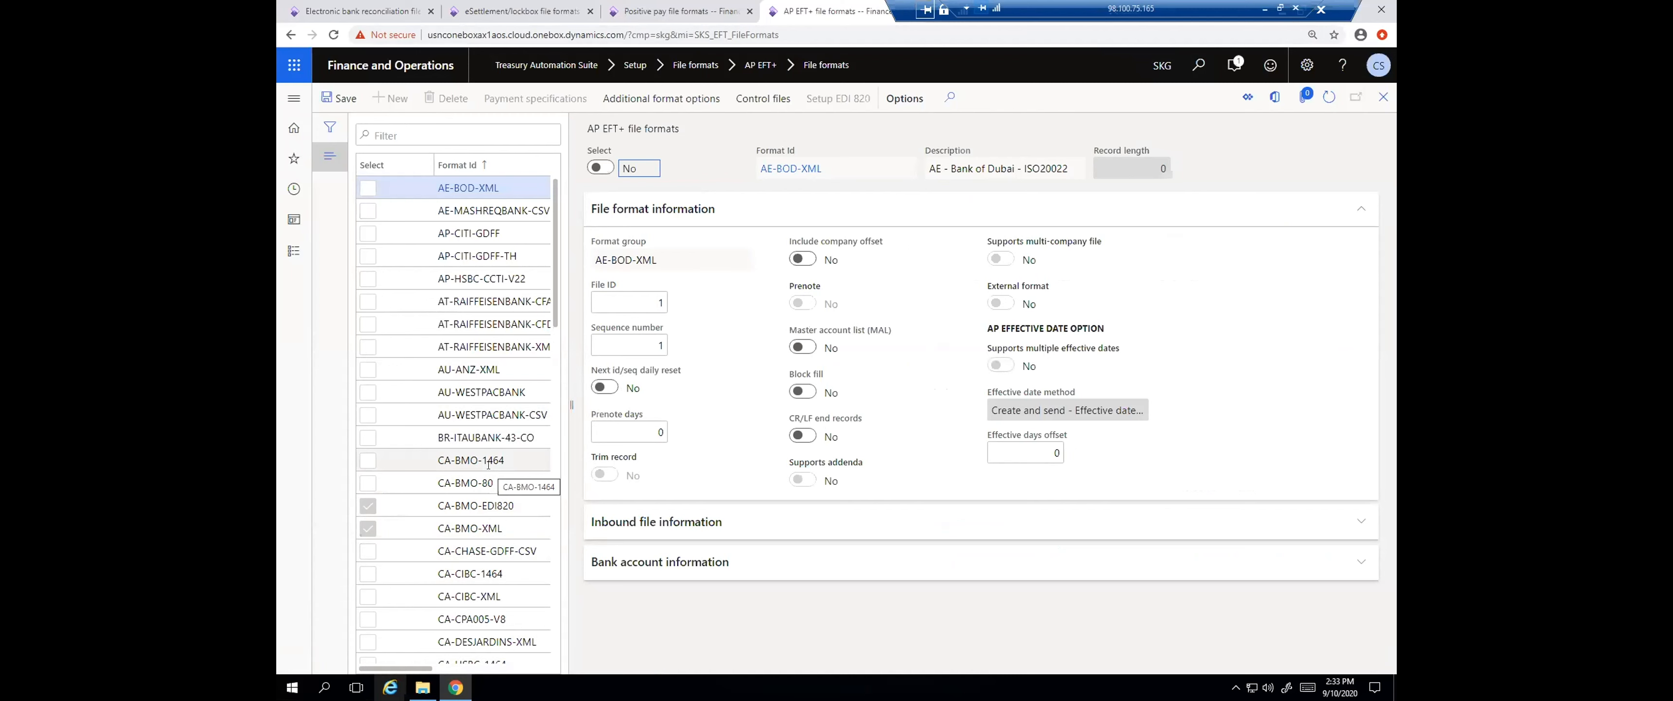
pyautogui.click(485, 506)
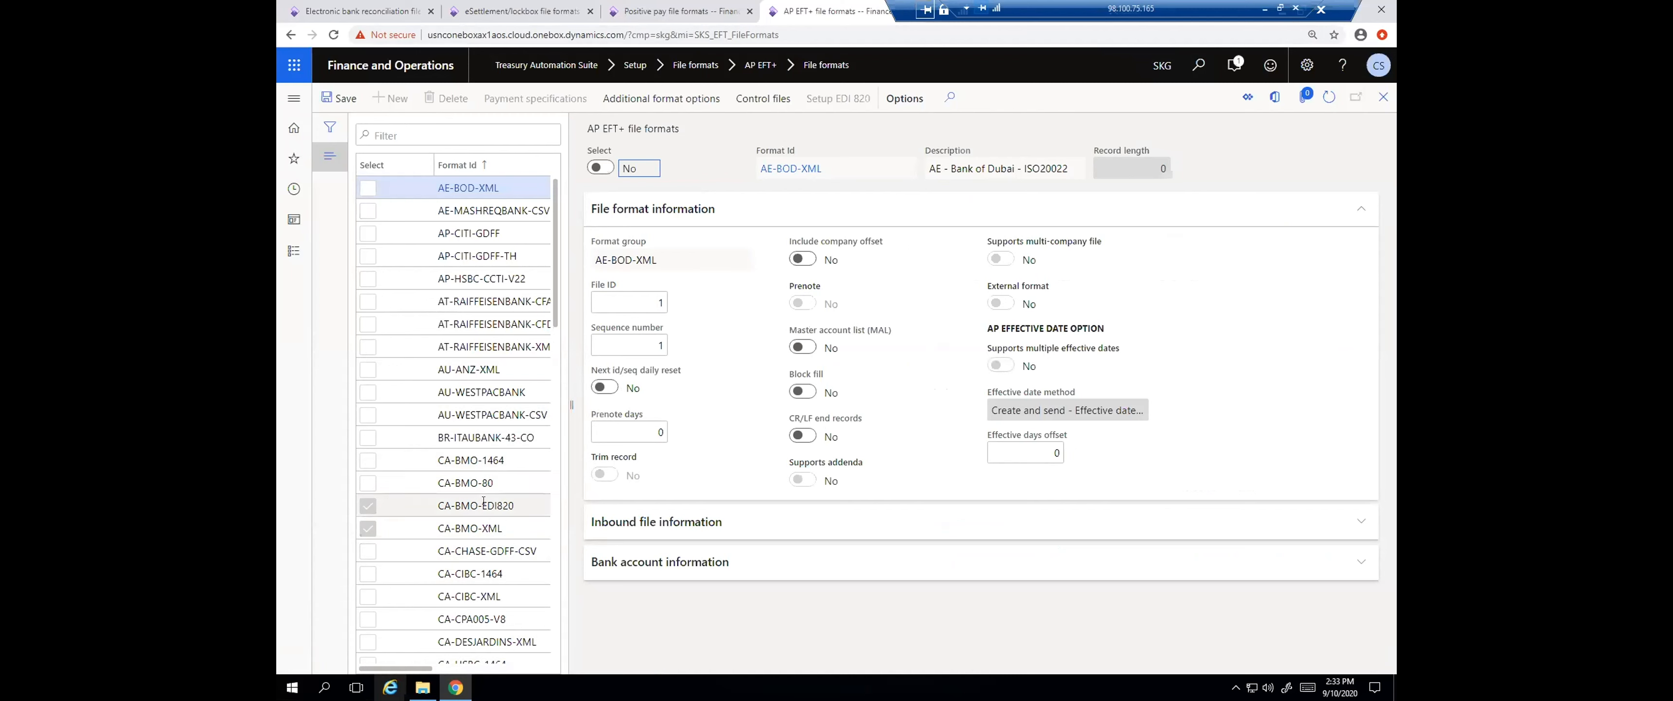
pyautogui.click(521, 104)
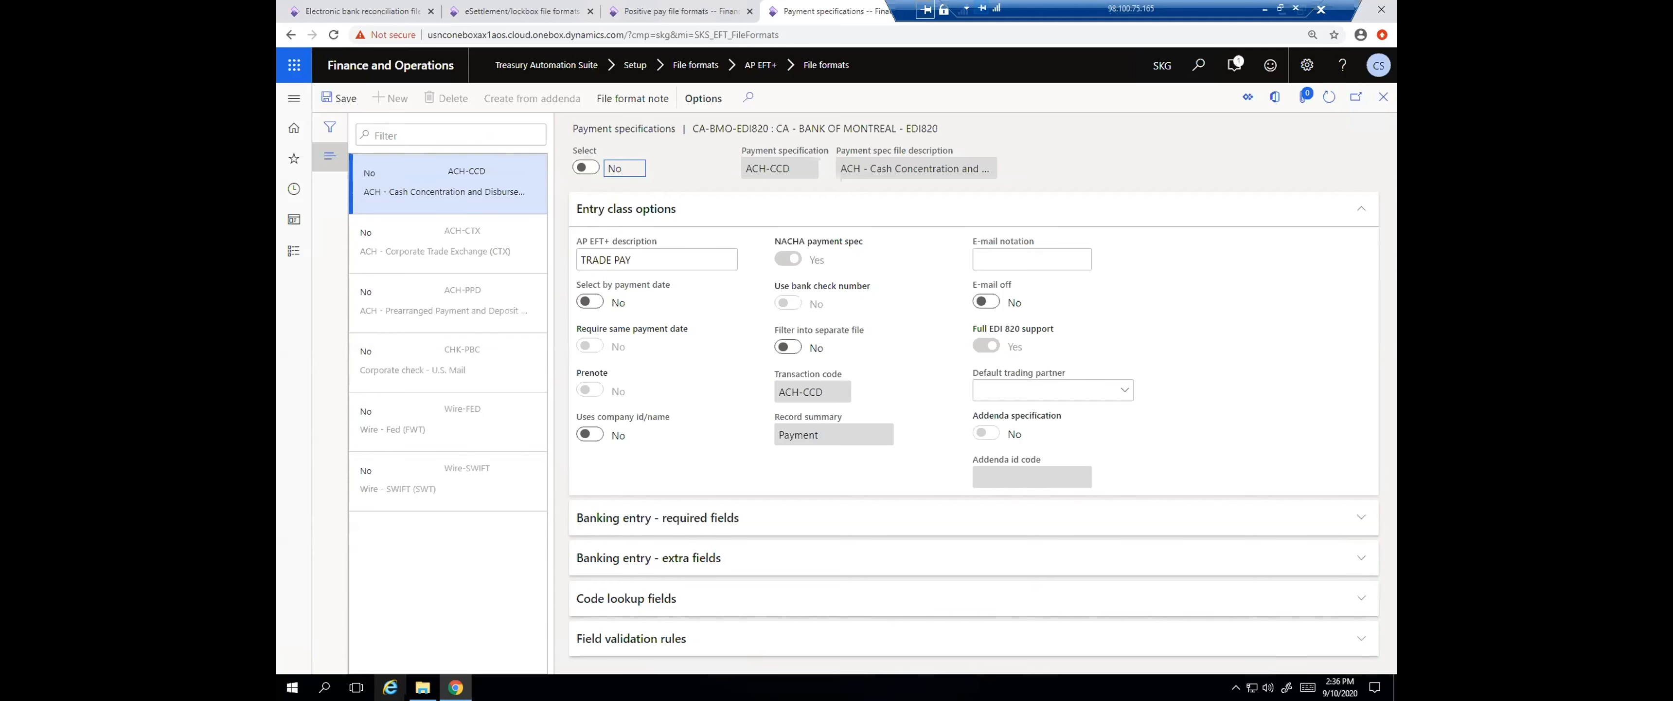
# Open the Treasury Automation Suite parameters and review the module registration and licensed format details
pyautogui.click(295, 95)
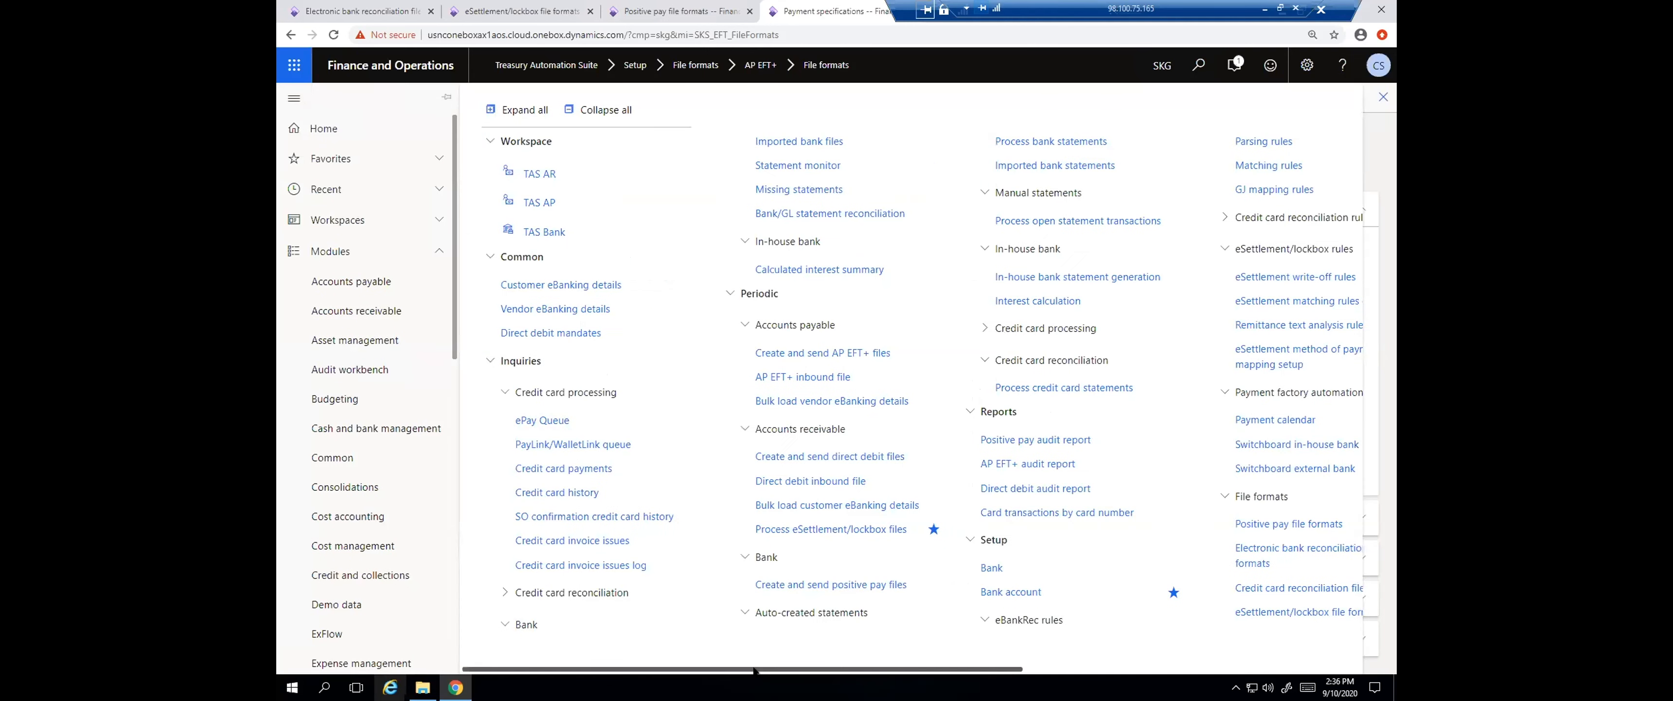
pyautogui.hscroll(7, 913, 403)
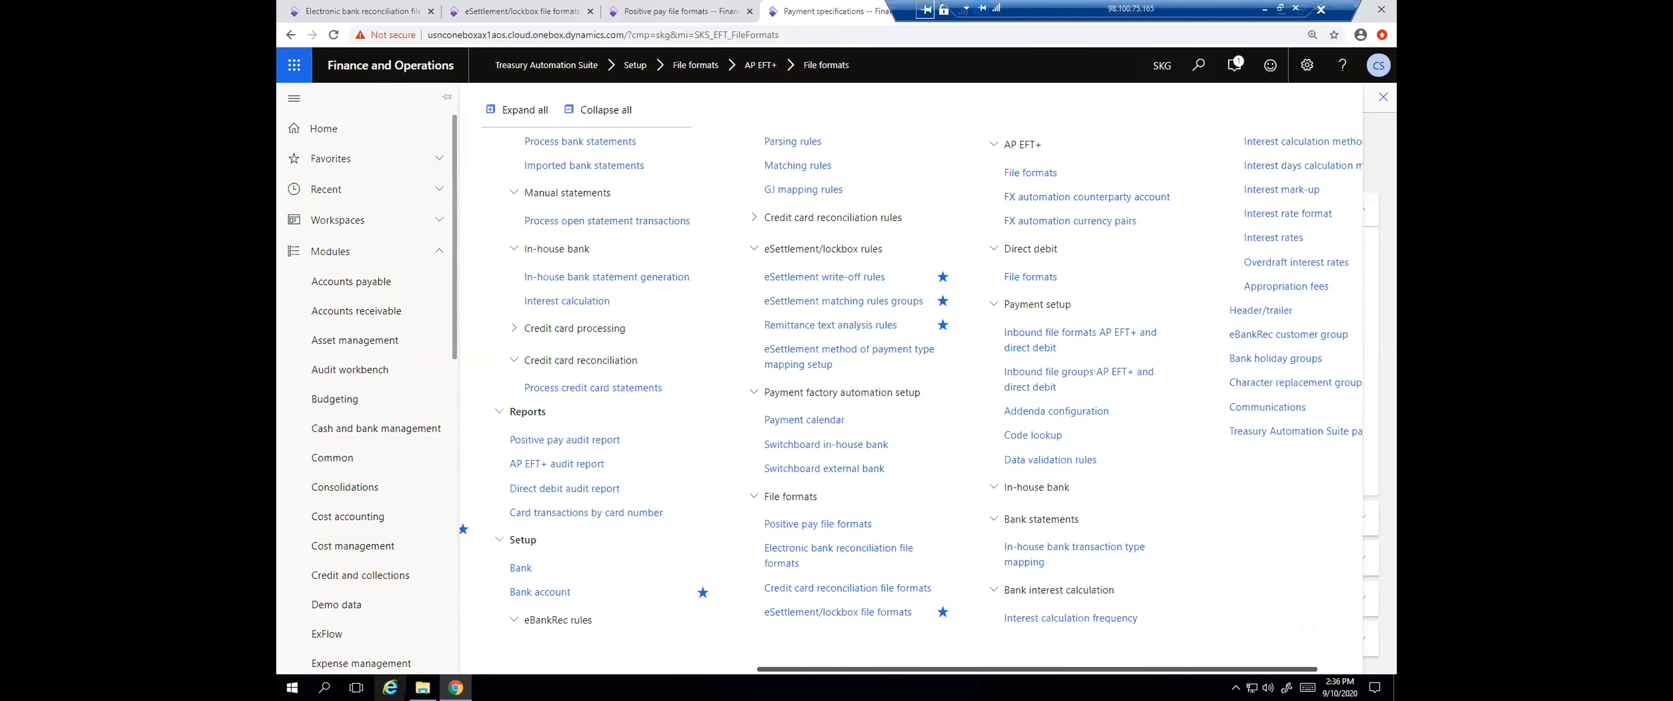
pyautogui.moveTo(1040, 669); pyautogui.dragTo(1083, 668)
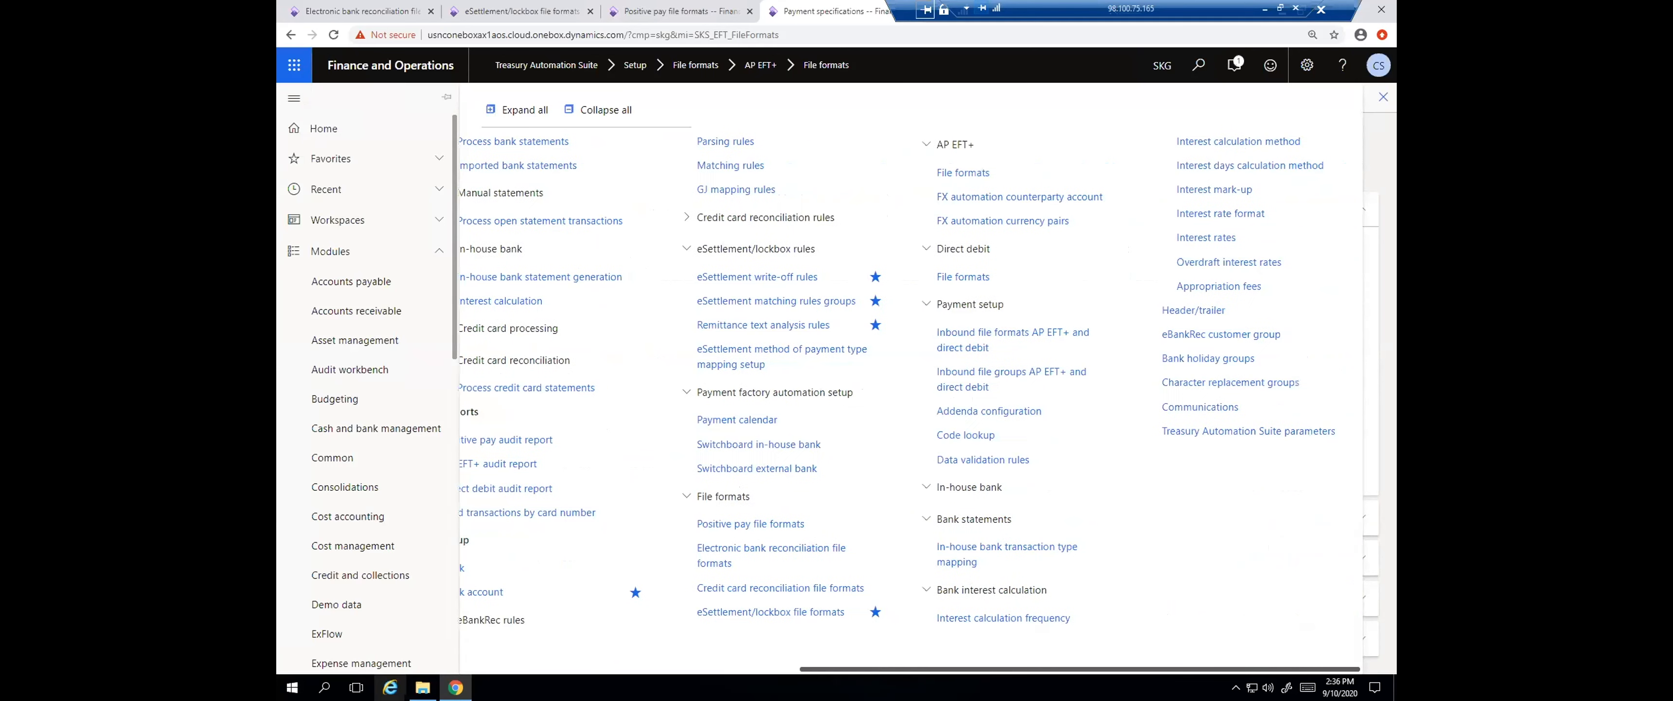
pyautogui.click(1169, 431)
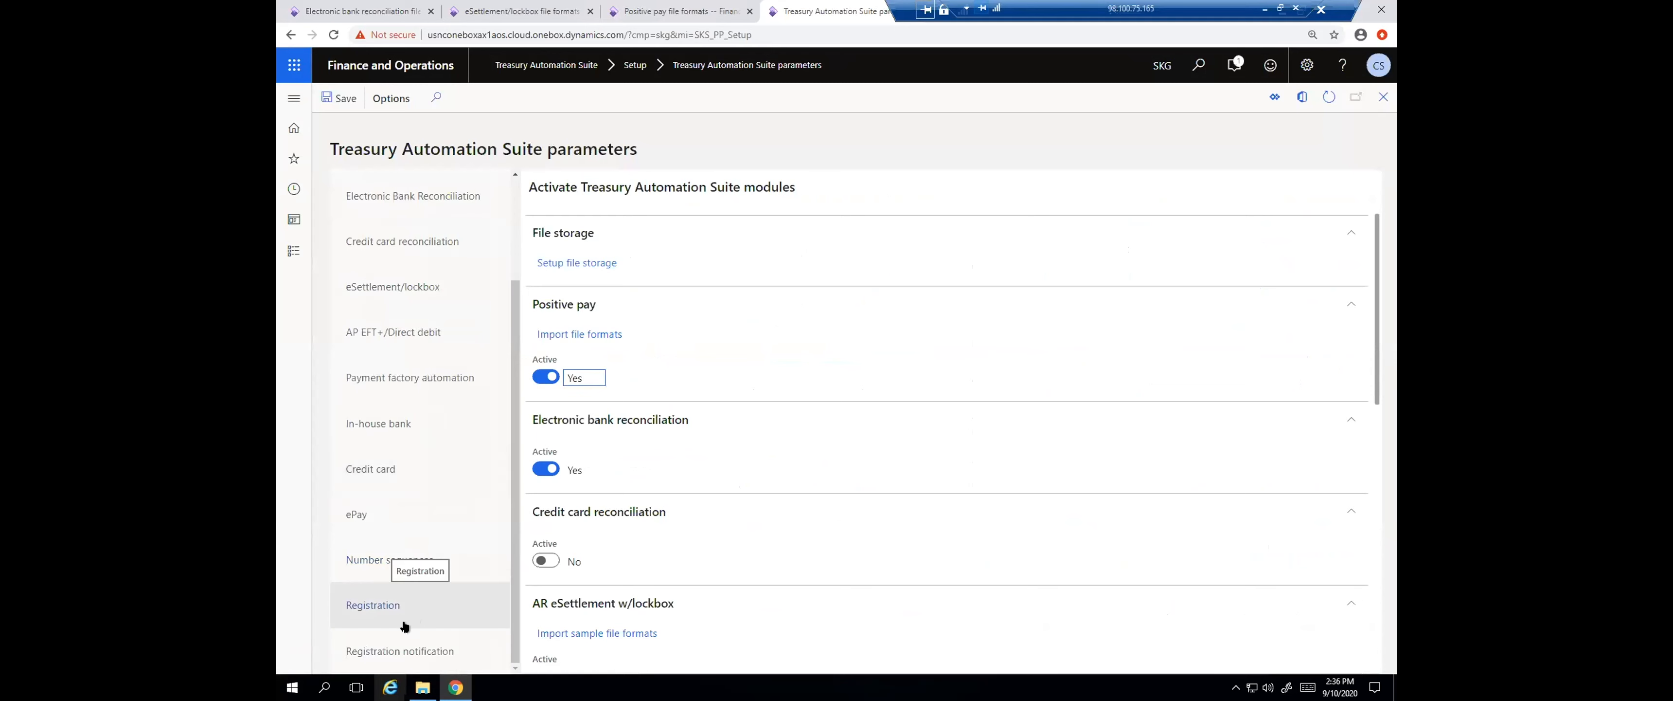
pyautogui.click(396, 604)
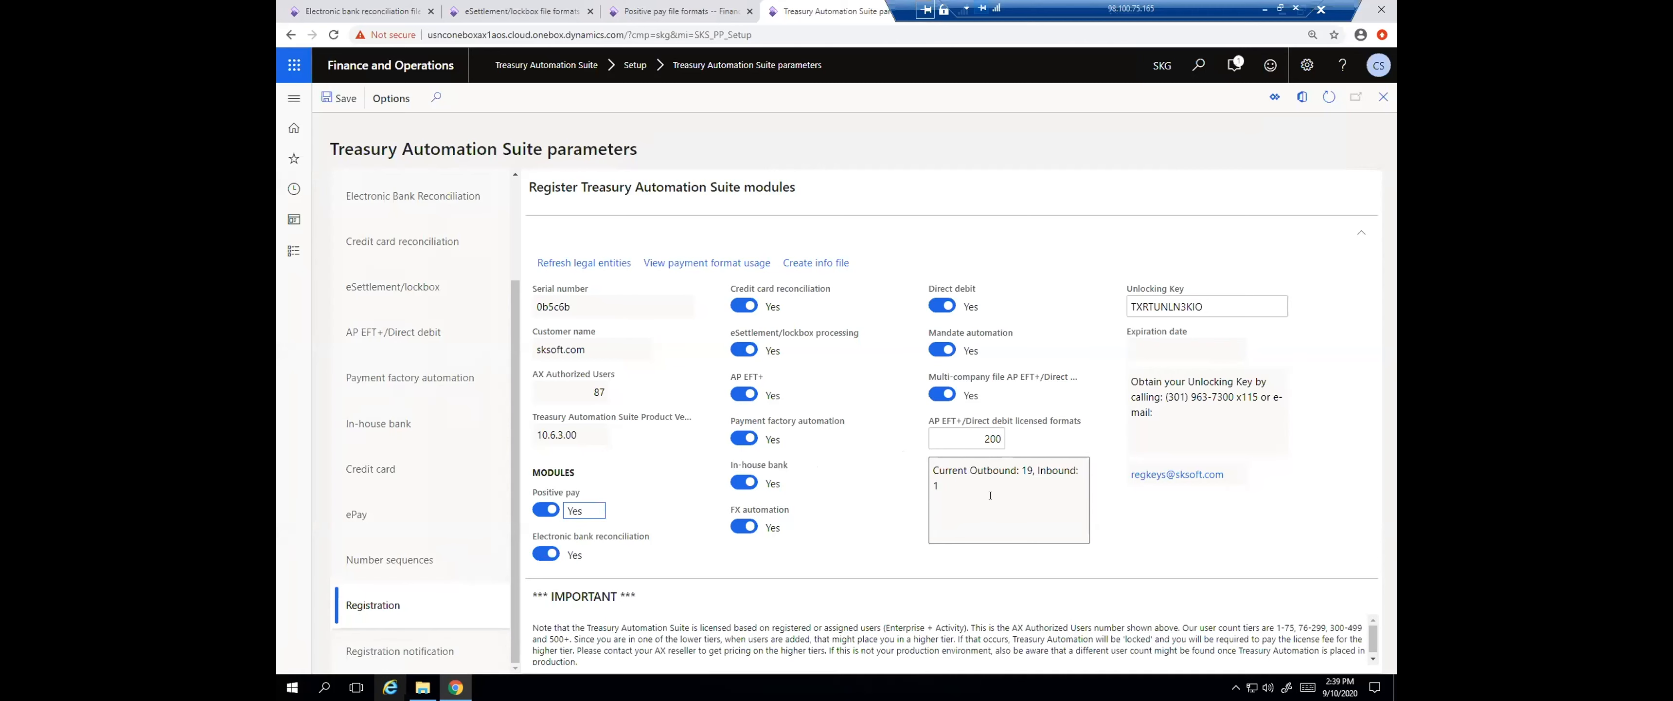
# View the payment format usage, check the formats used by company usmf, and close the list
pyautogui.click(688, 263)
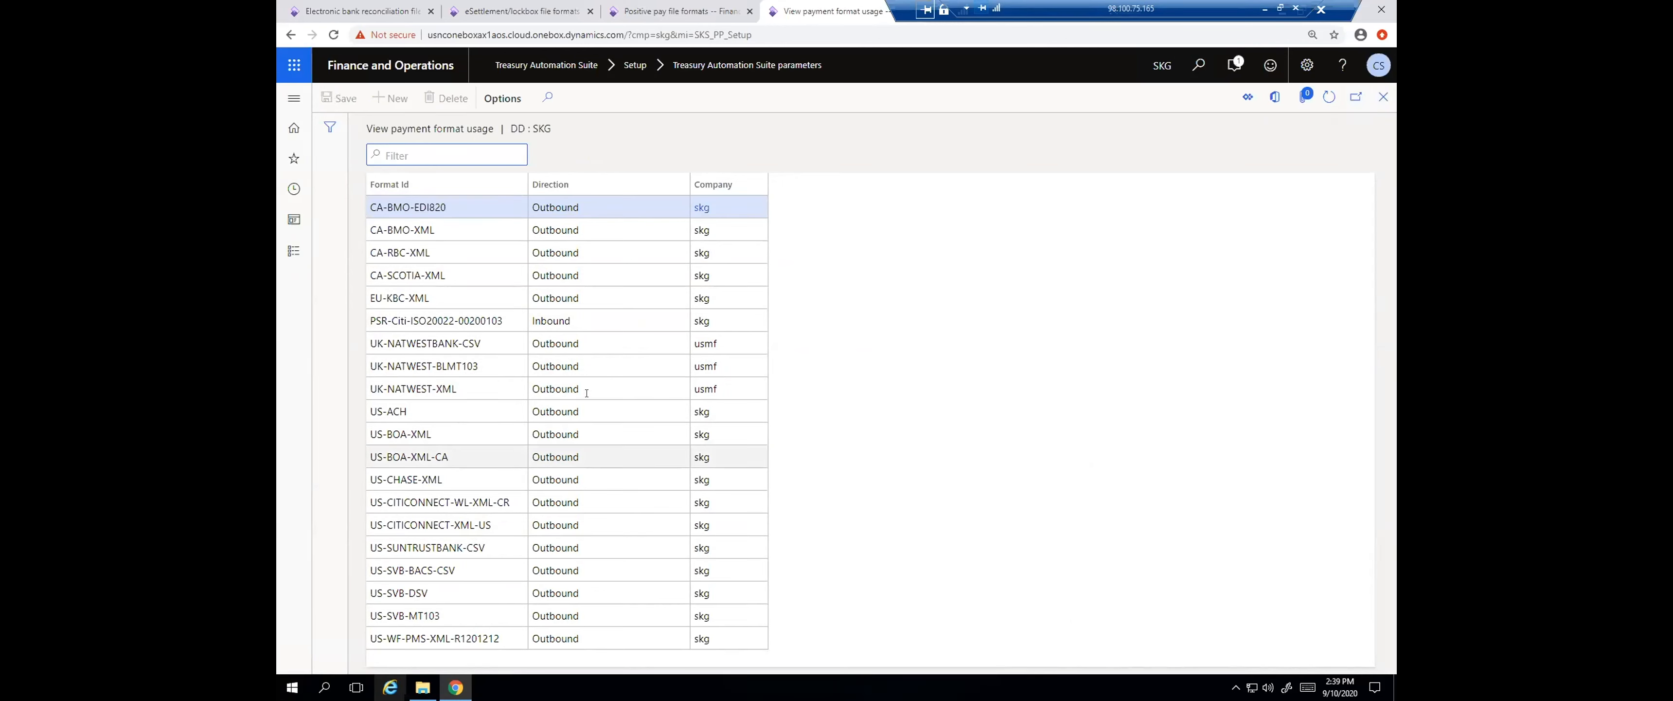
pyautogui.click(730, 376)
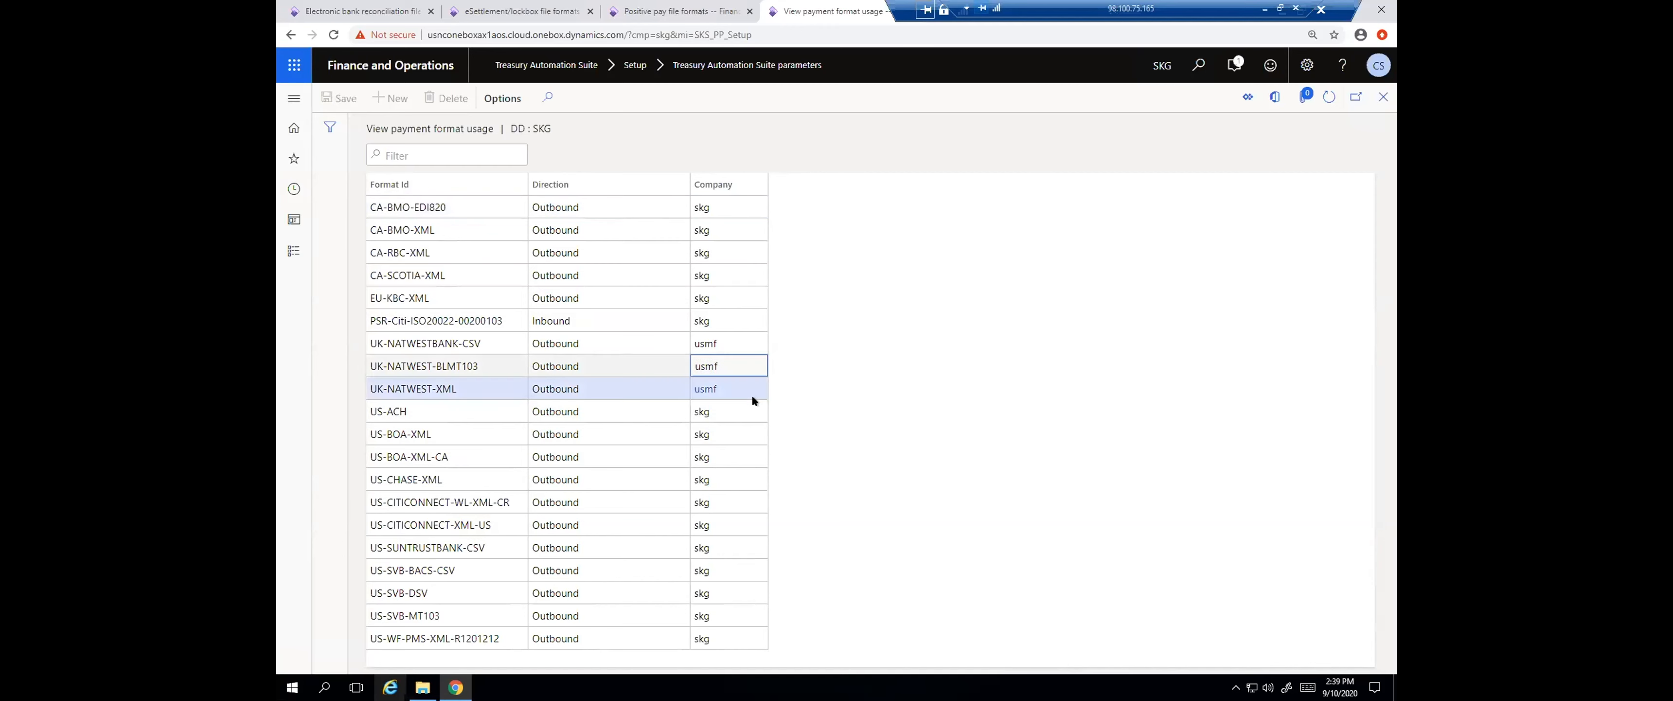
pyautogui.click(1383, 96)
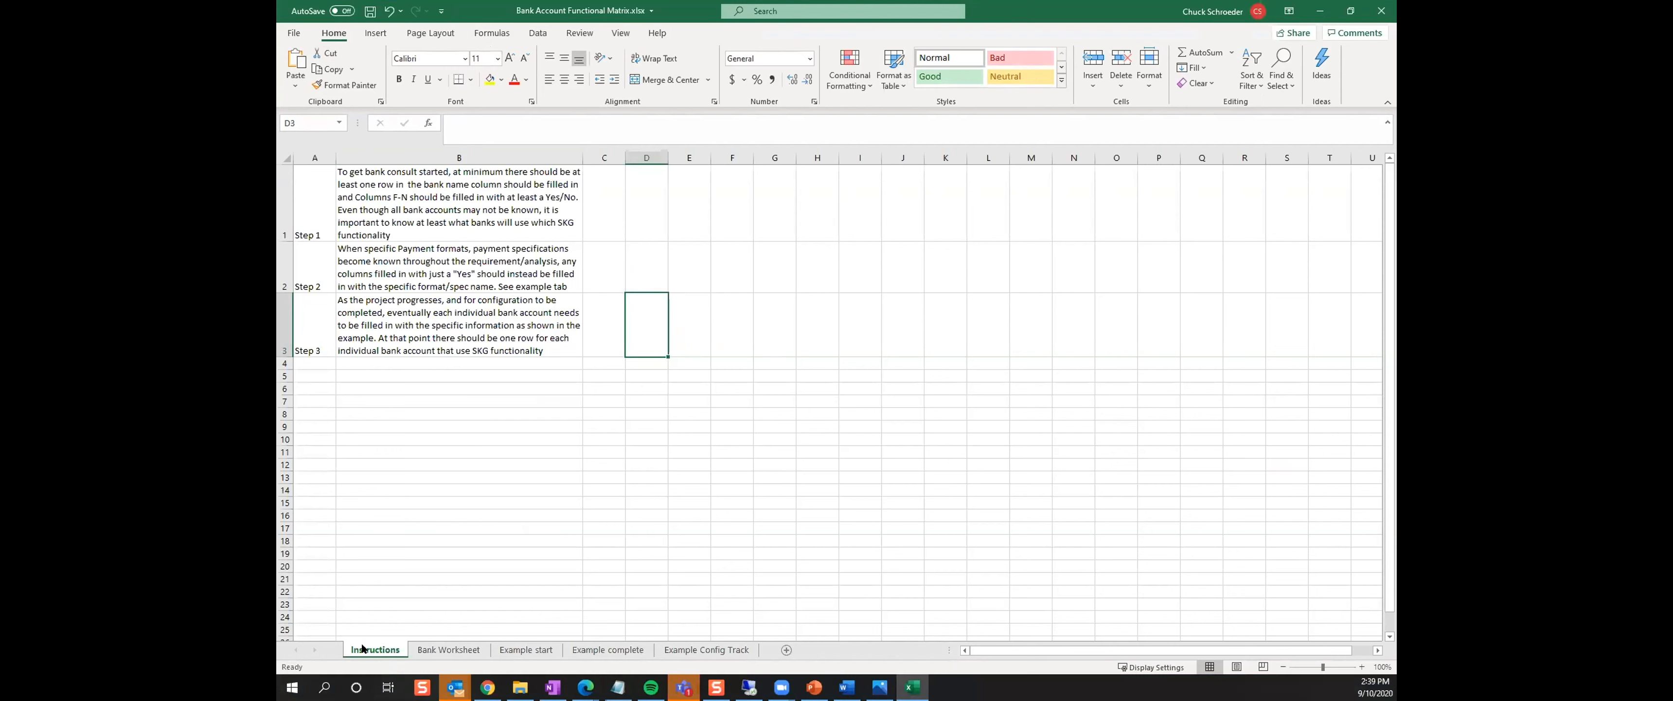
# In the Bank Account Functional Matrix workbook in Excel, look through the Bank Worksheet and compare the Example start and Example complete sheets
pyautogui.click(444, 649)
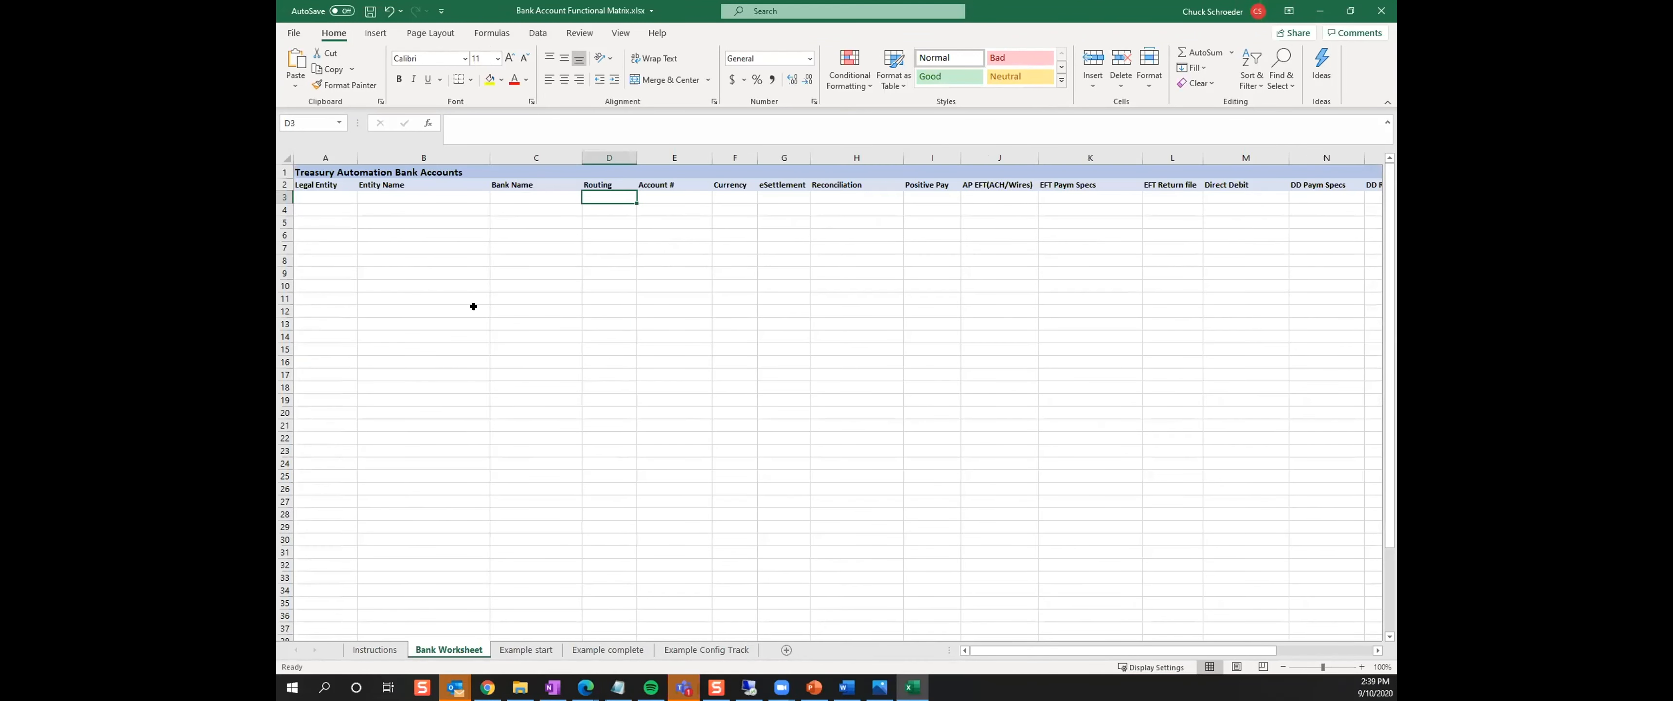
pyautogui.click(527, 649)
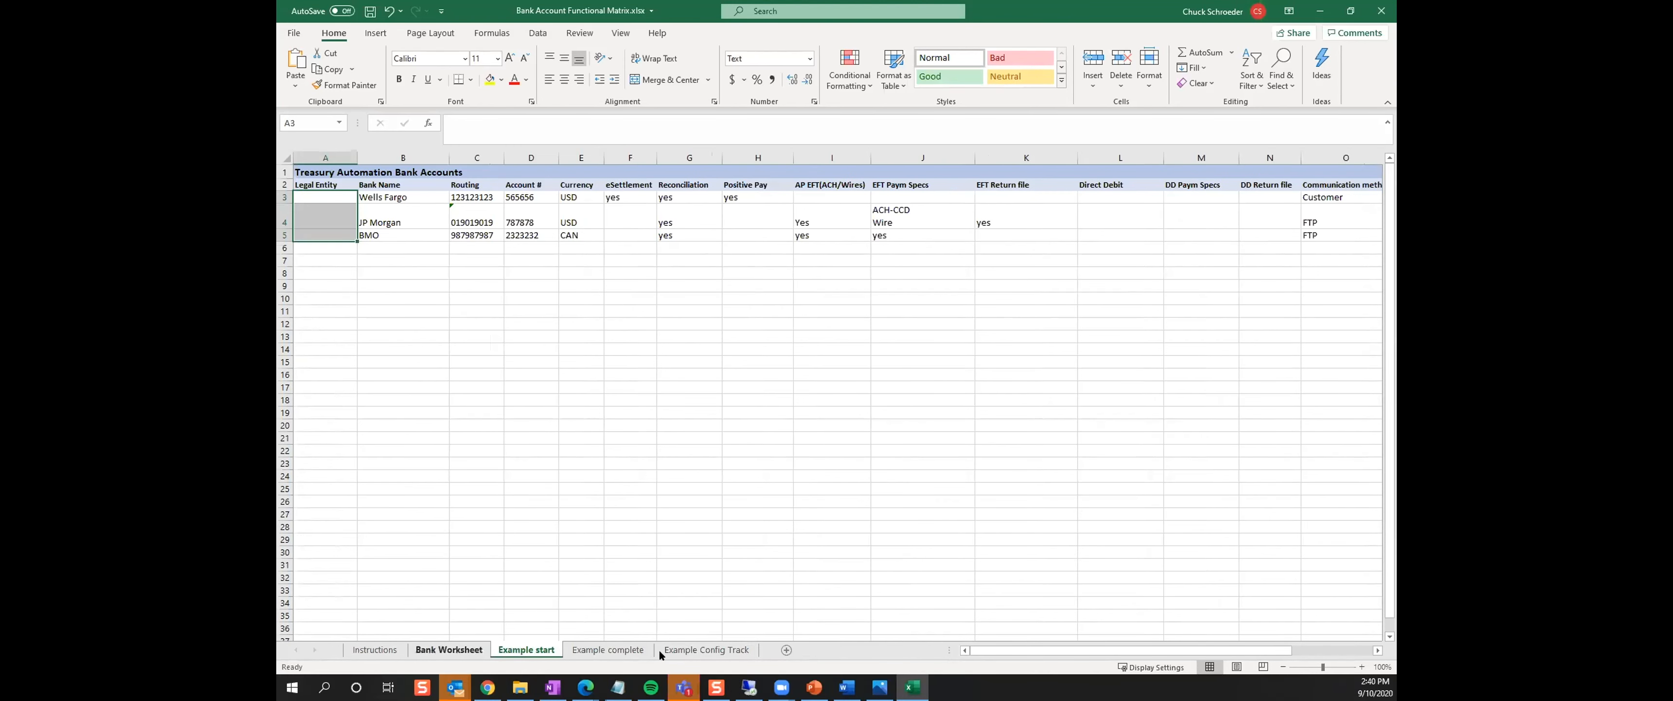
pyautogui.click(627, 651)
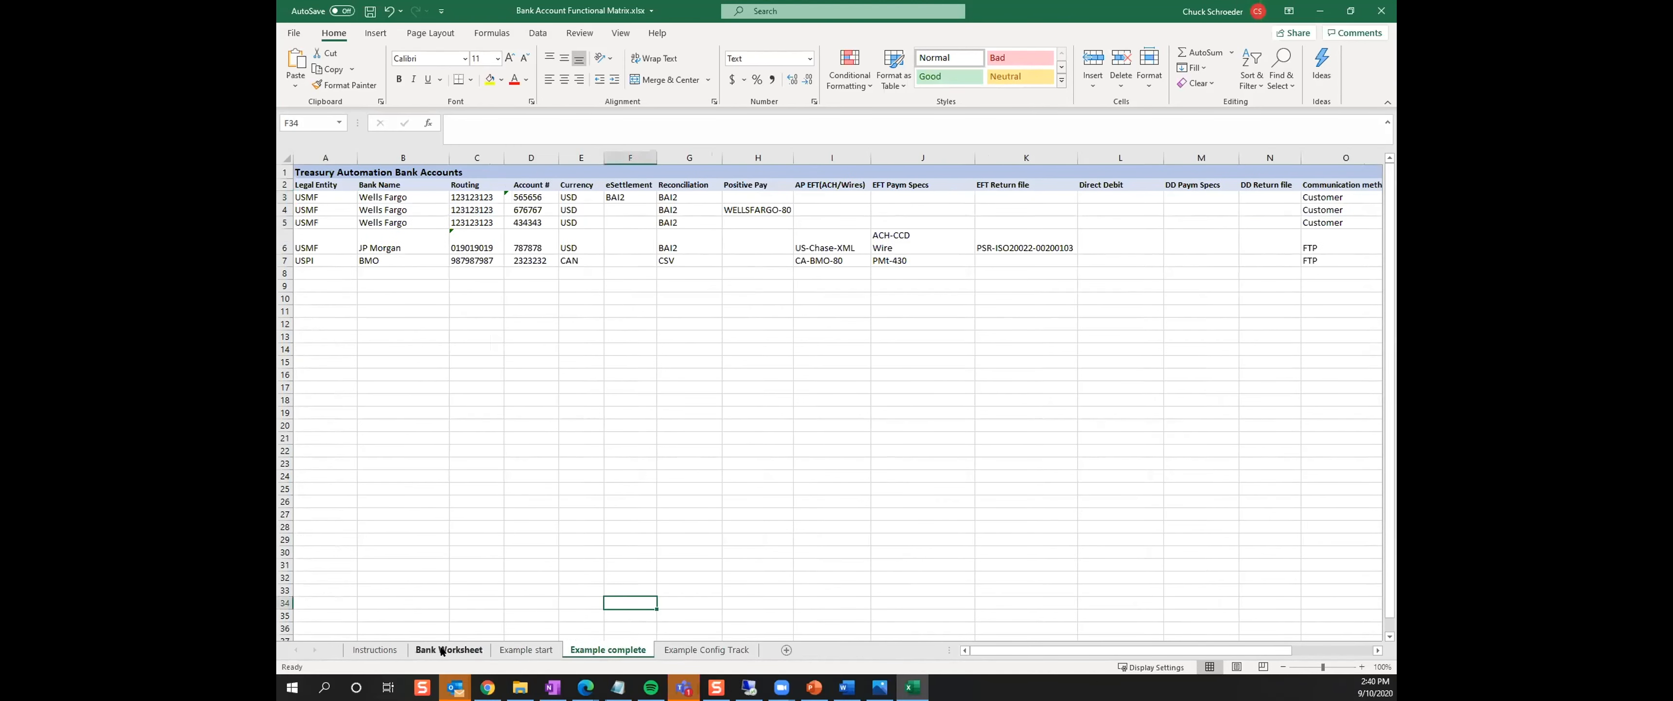
pyautogui.click(529, 648)
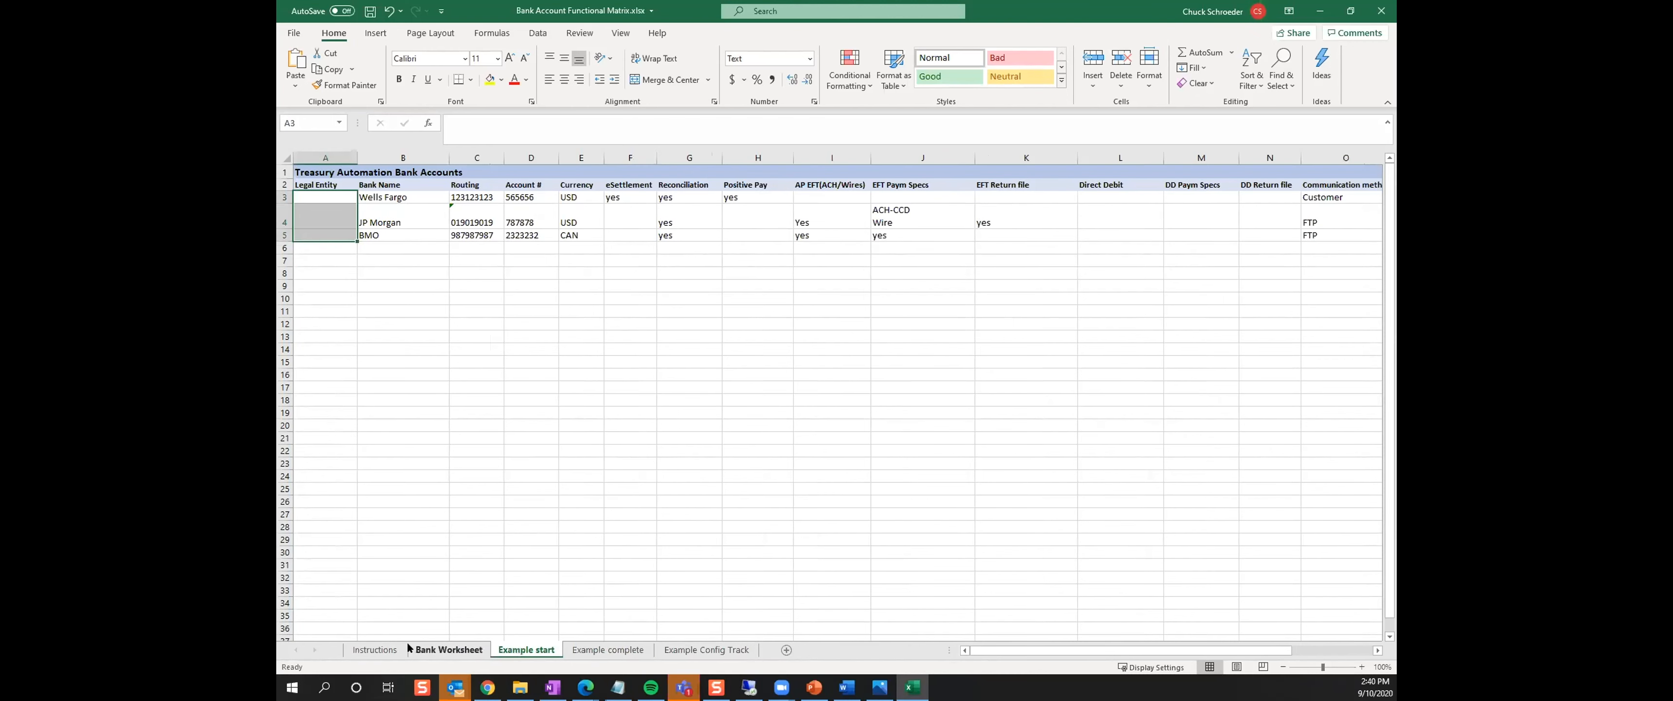
# Review the Step 1 and Step 2 guidance on the Instructions sheet
pyautogui.click(373, 650)
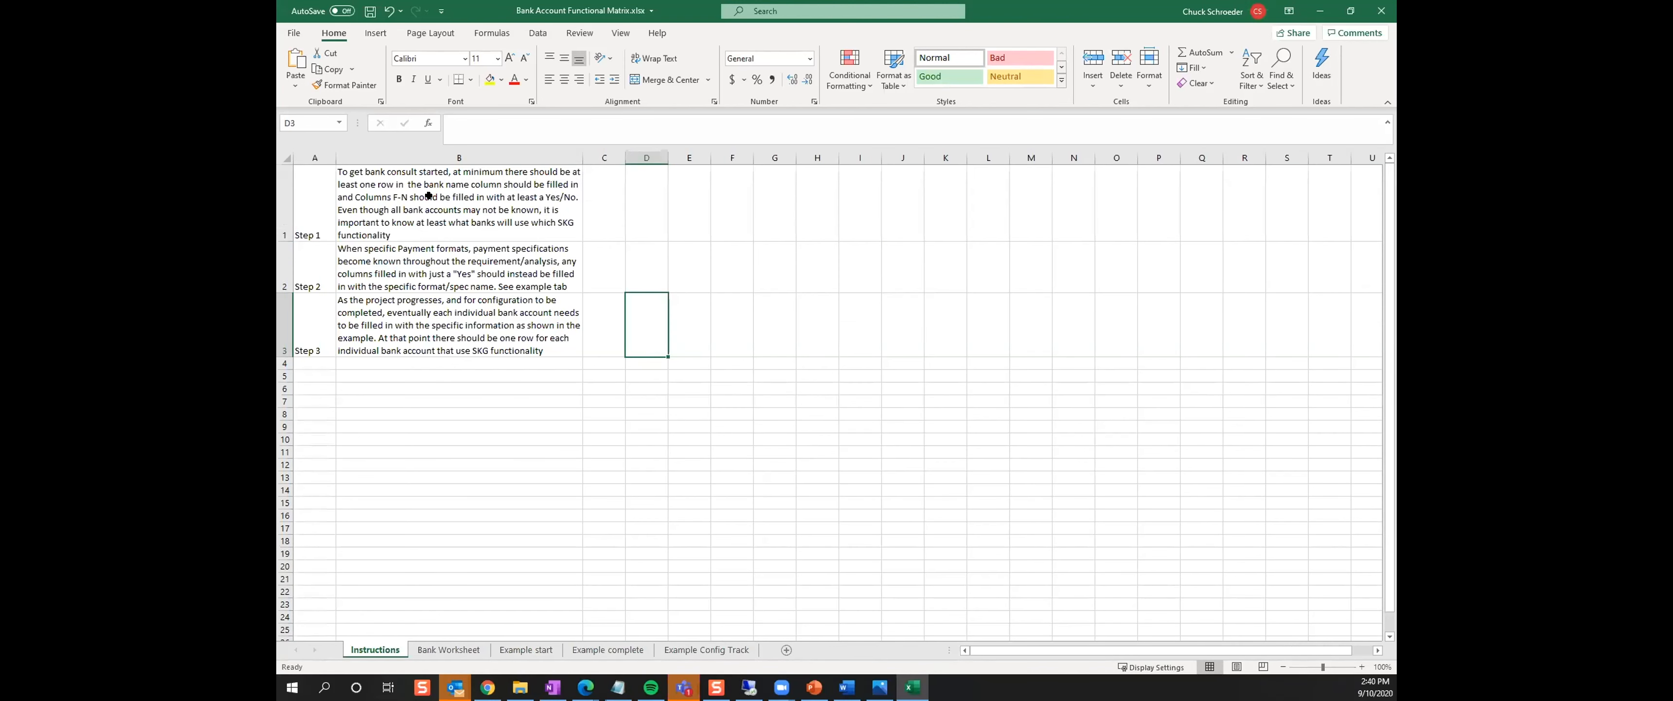
pyautogui.click(392, 196)
pyautogui.click(397, 280)
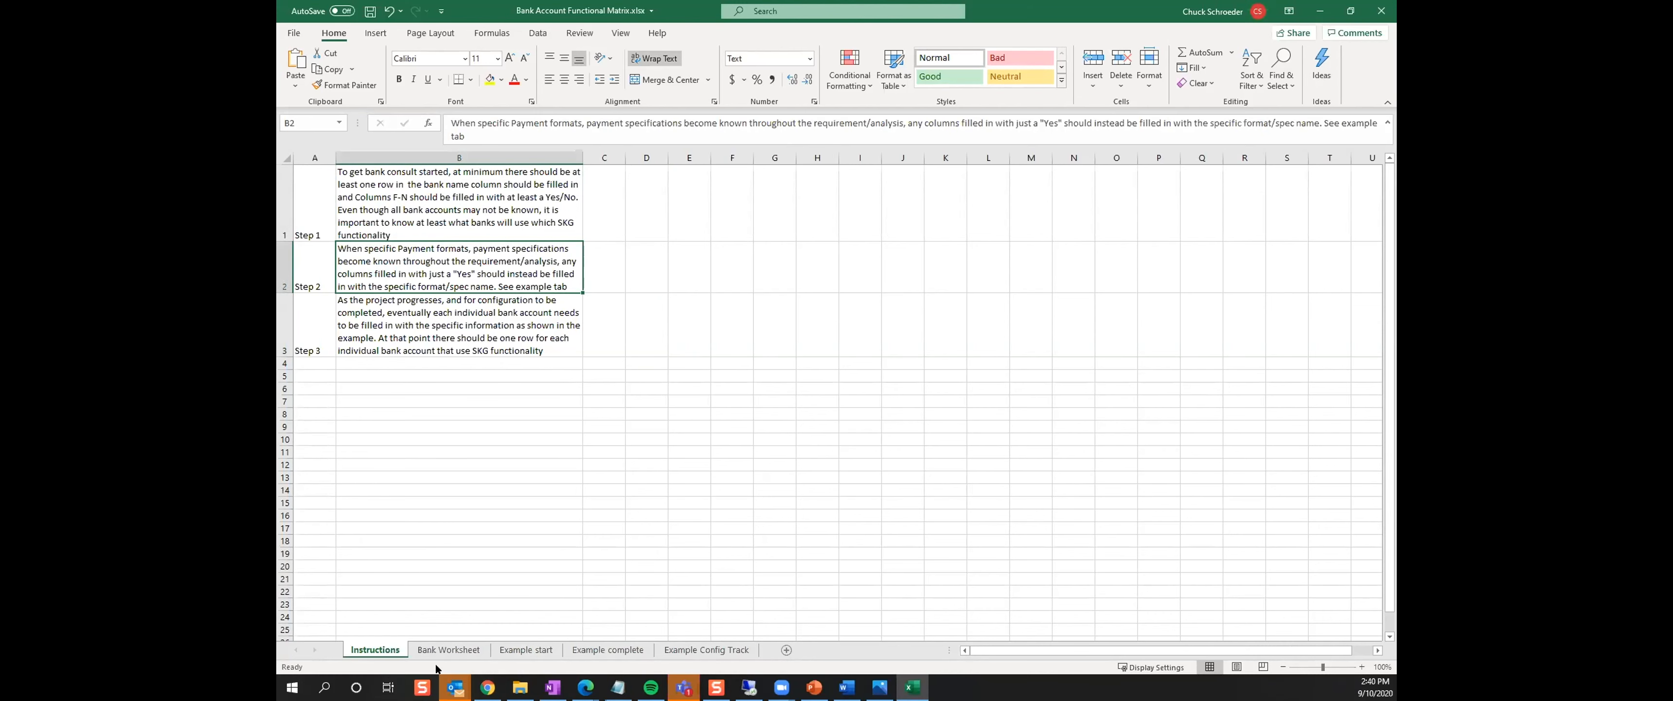
# On the Example start sheet, examine the Wells Fargo row's eSettlement, Reconciliation and Positive Pay entries
pyautogui.click(449, 650)
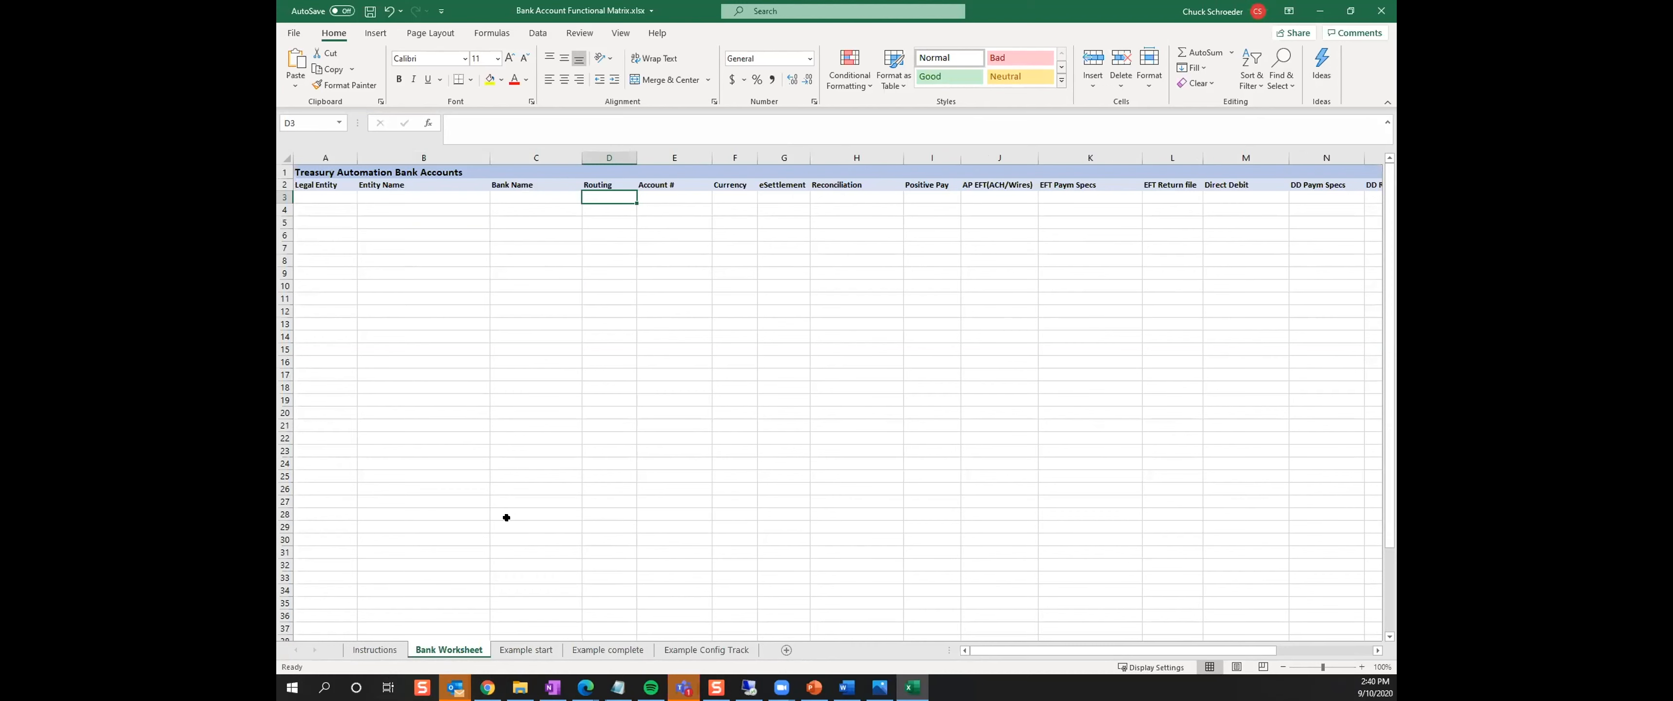
pyautogui.click(525, 649)
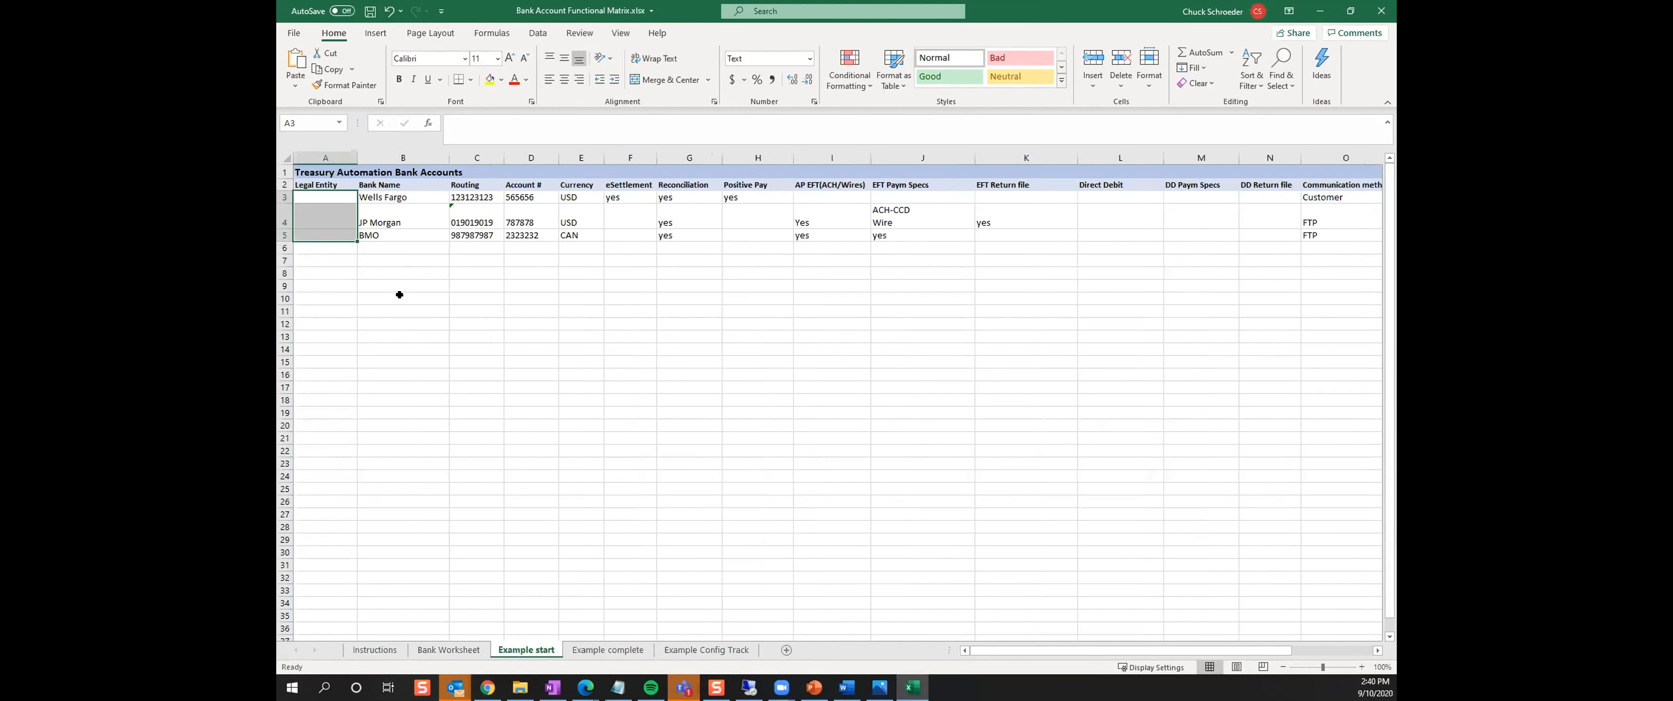
pyautogui.click(388, 192)
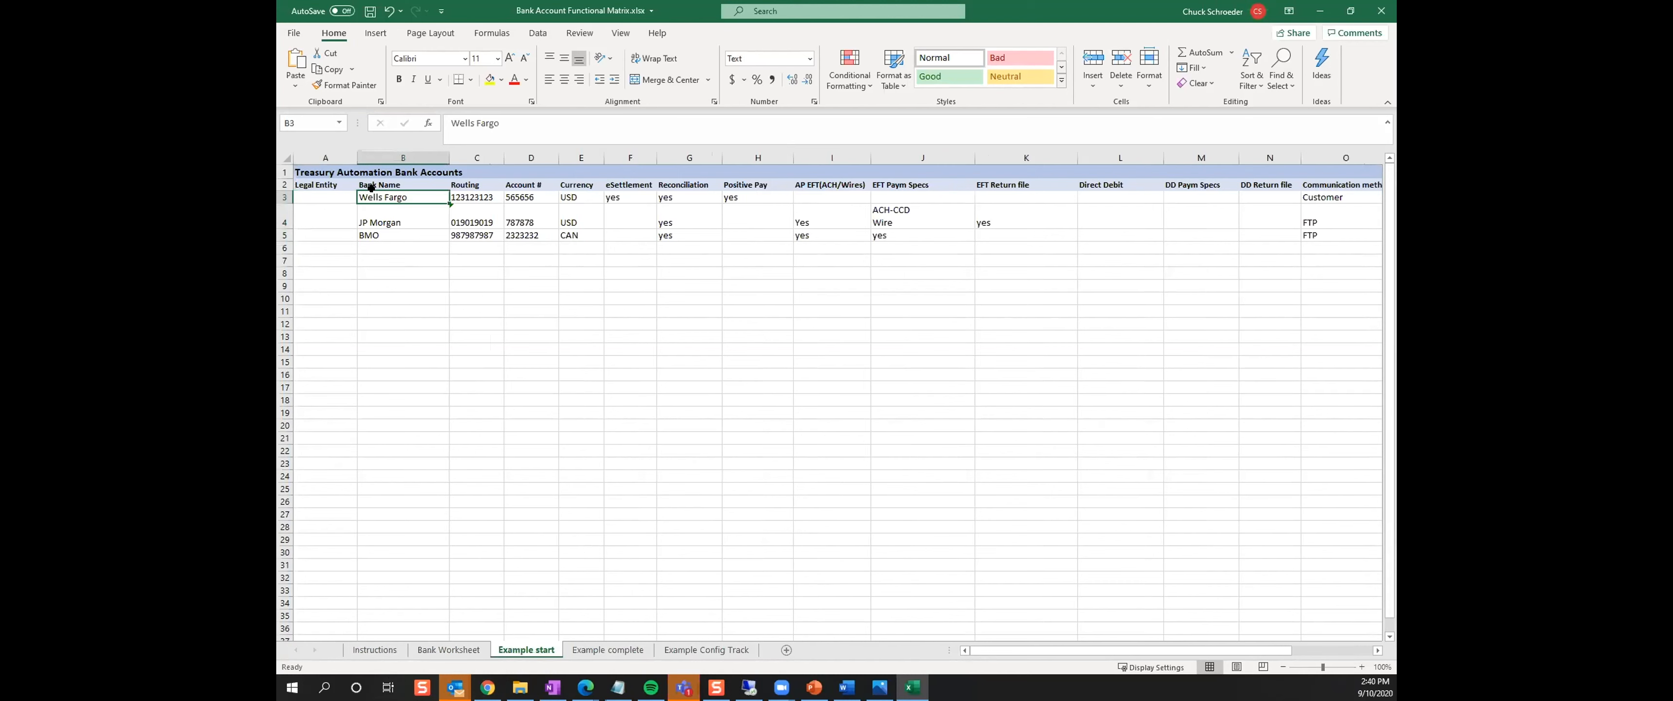
pyautogui.click(634, 196)
pyautogui.click(675, 195)
pyautogui.click(764, 196)
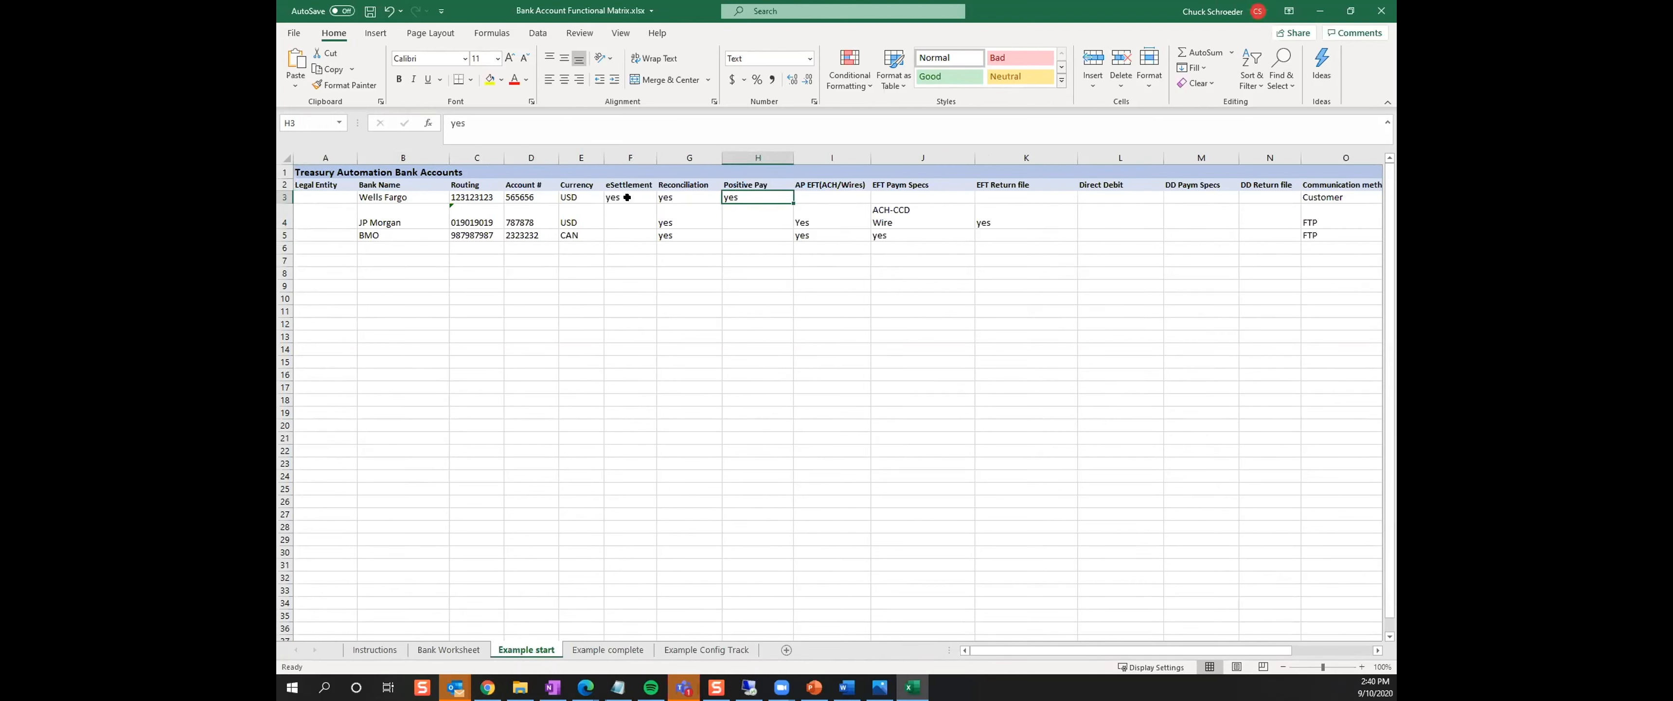
pyautogui.click(652, 196)
pyautogui.click(691, 196)
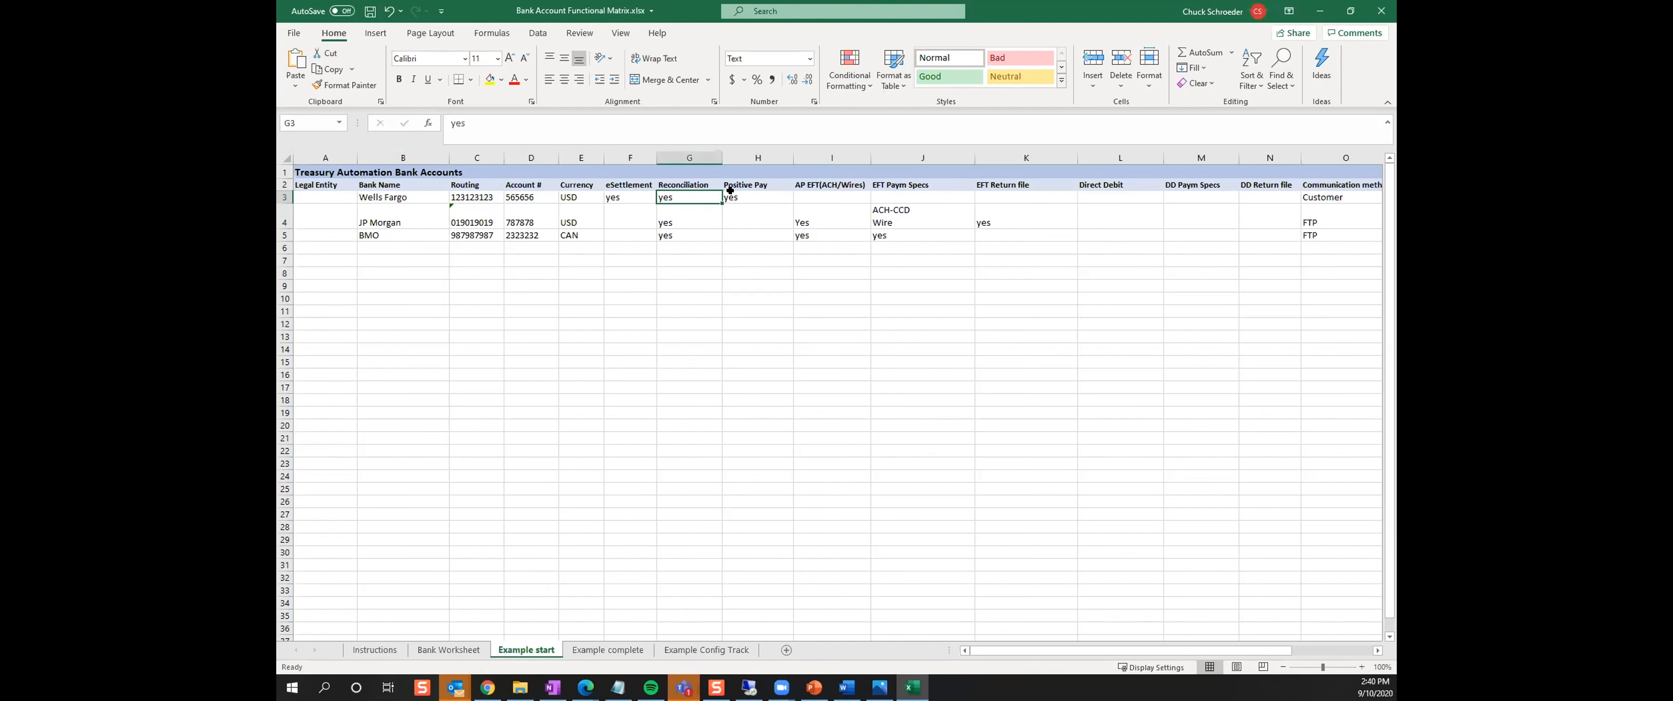
pyautogui.click(781, 202)
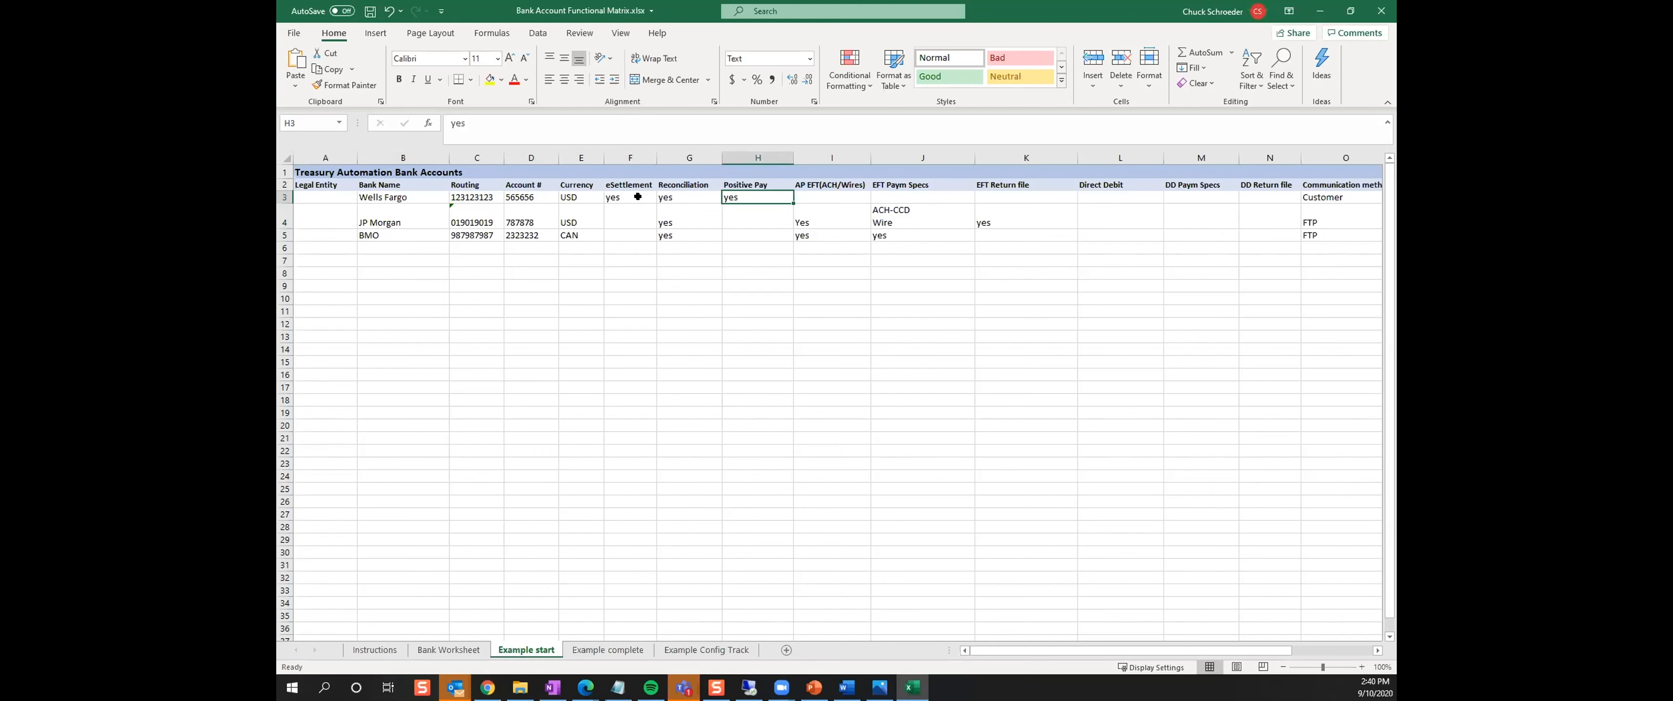
# Examine the Reconciliation and AP EFT(ACH/Wires) entries in the JP Morgan and BMO rows
pyautogui.moveTo(627, 199); pyautogui.dragTo(713, 195)
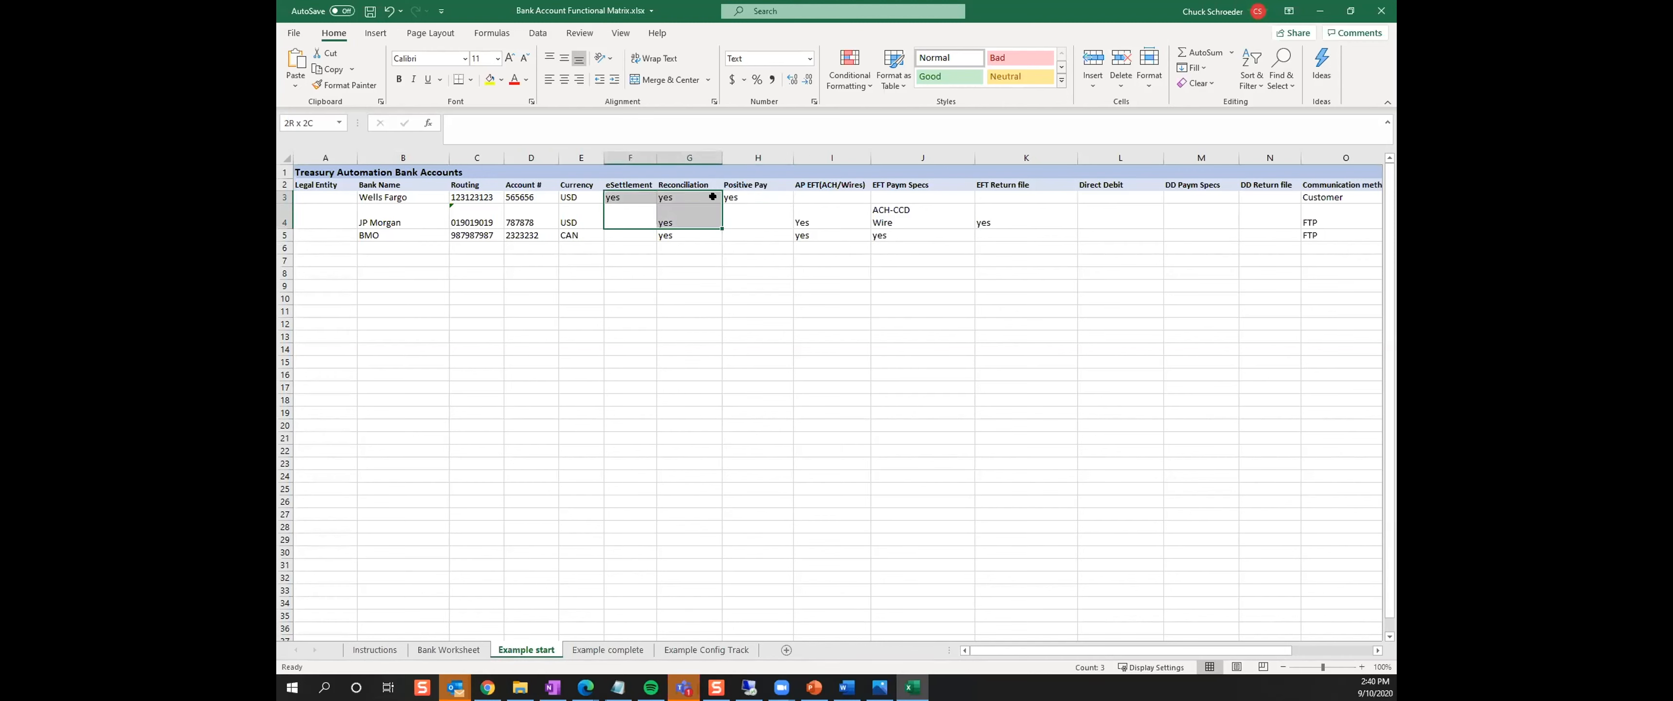
pyautogui.click(669, 223)
pyautogui.click(685, 236)
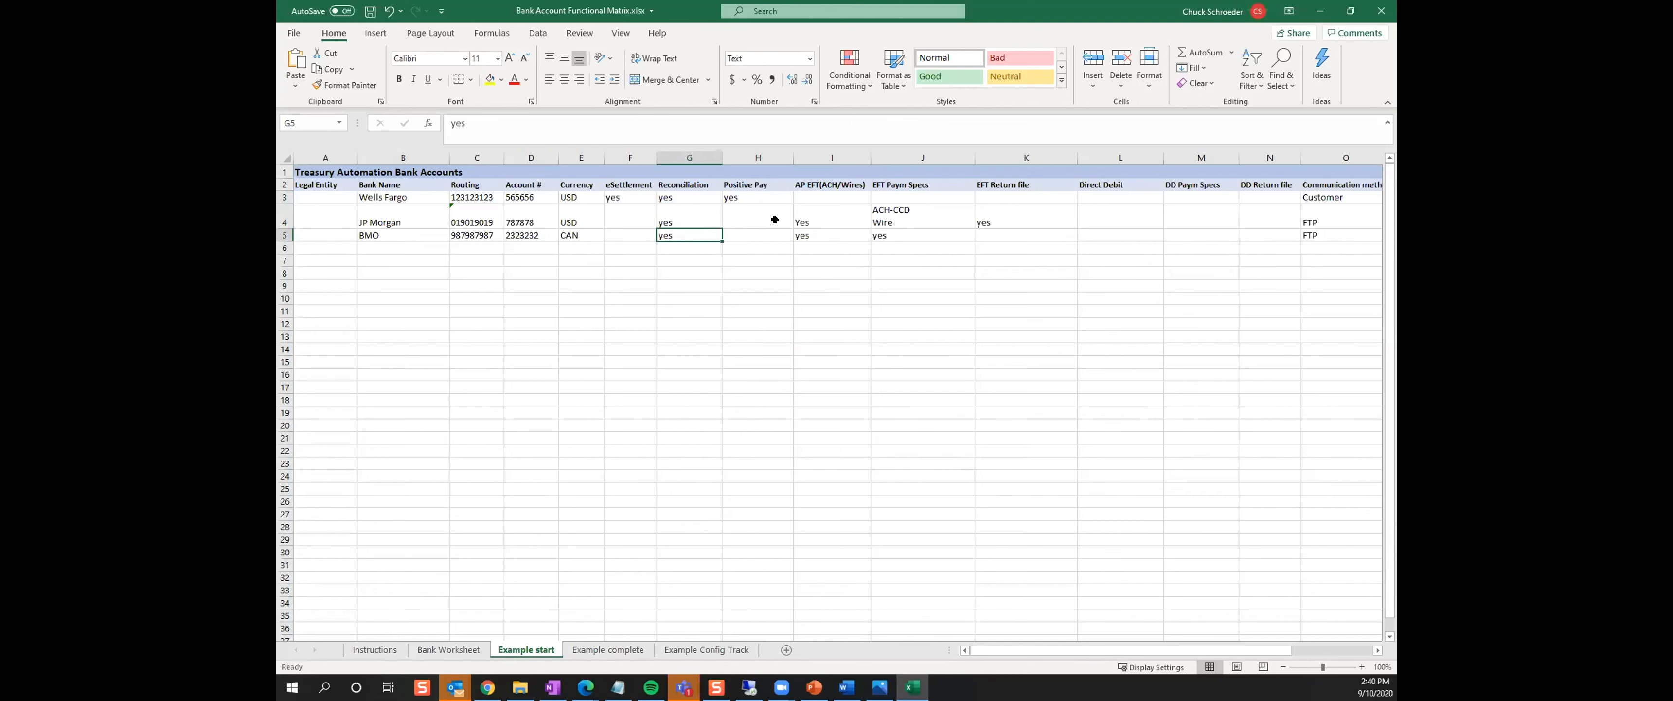
pyautogui.click(809, 221)
pyautogui.click(815, 237)
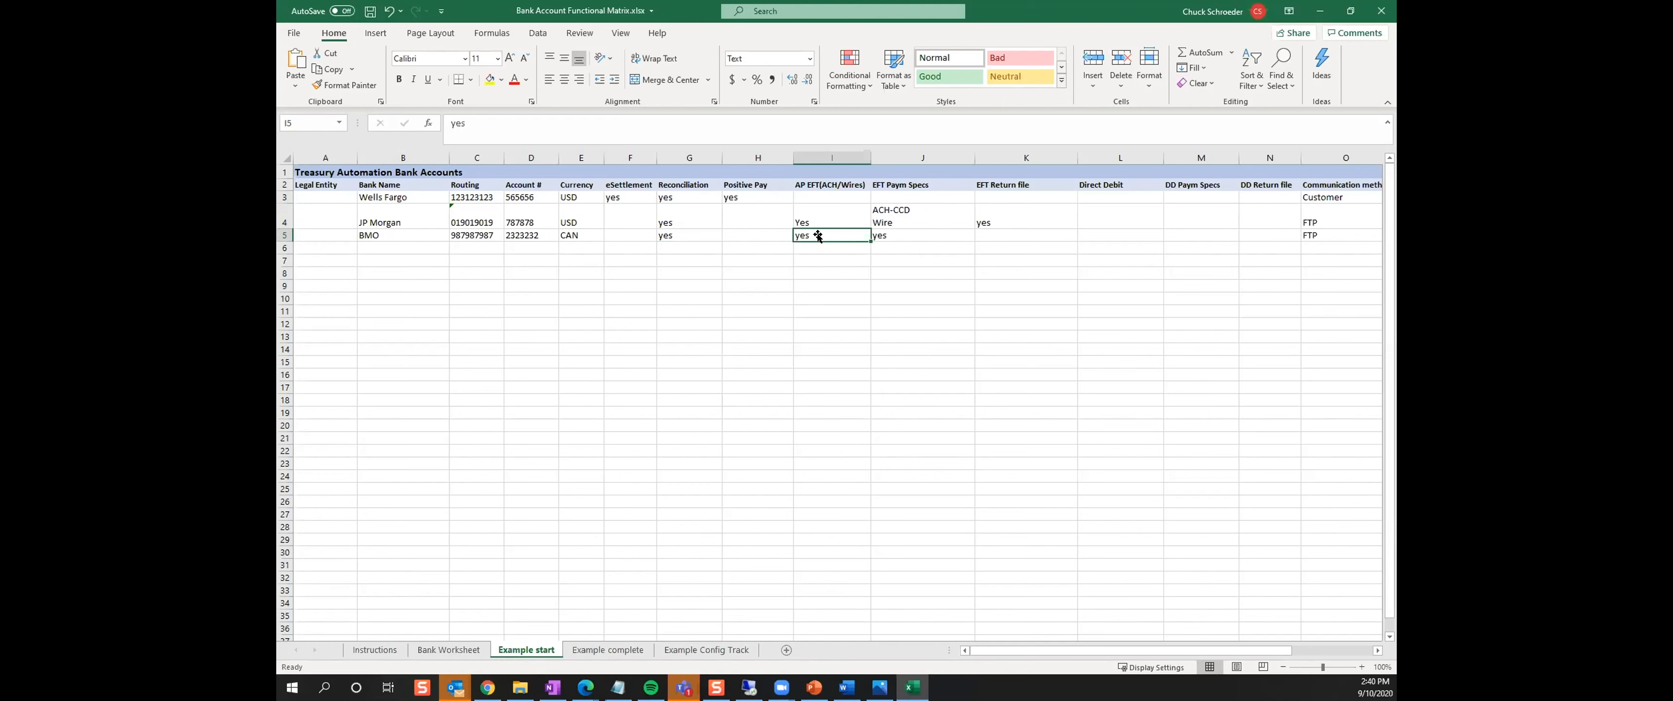
# Recheck the Wells Fargo eSettlement entry and the Reconciliation entries for all three example banks
pyautogui.click(634, 195)
pyautogui.click(680, 199)
pyautogui.click(686, 211)
pyautogui.click(687, 231)
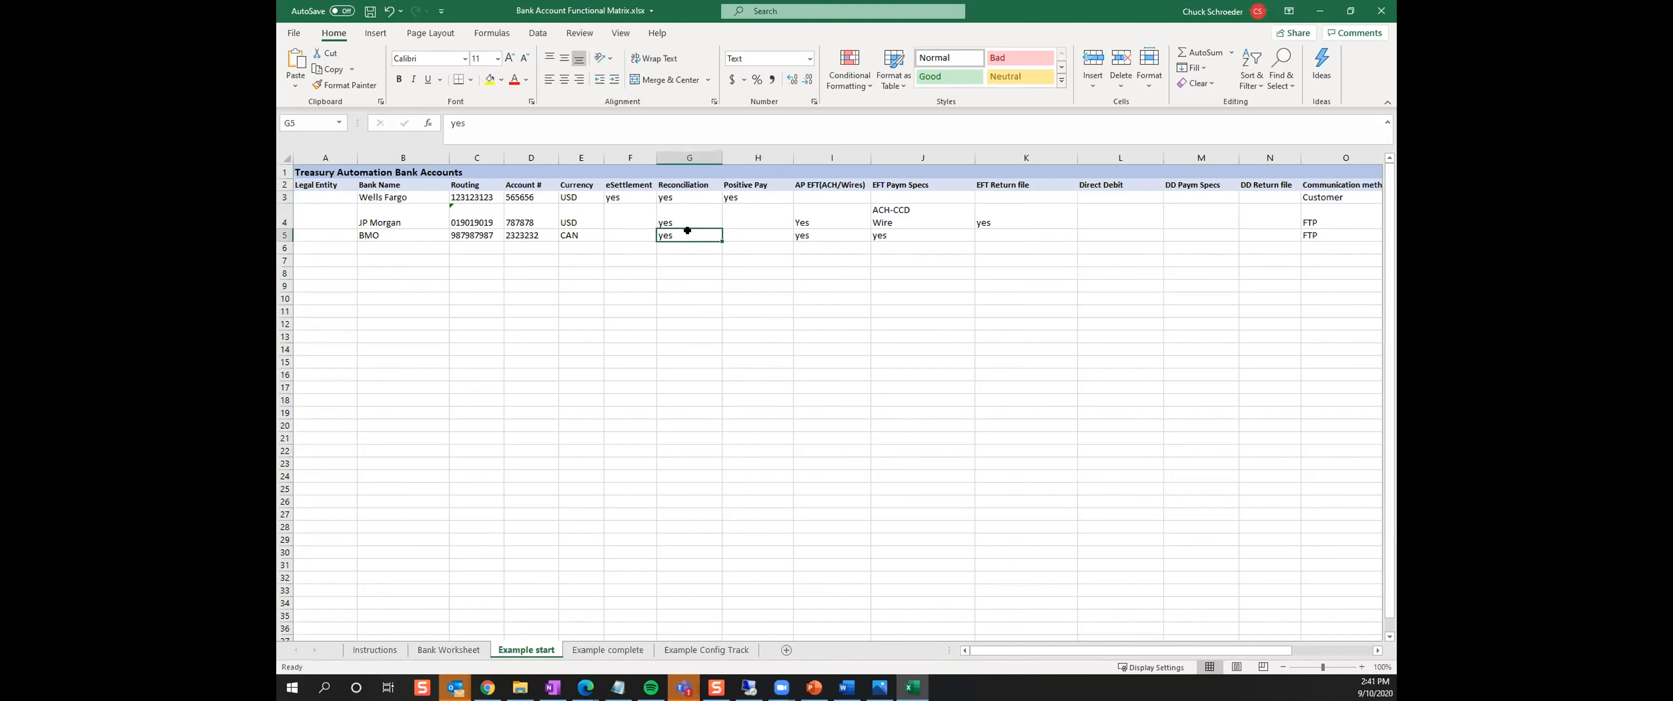
# On the Example start sheet, examine the Communication method entries for the Wells Fargo, JP Morgan and BMO rows
pyautogui.moveTo(1046, 649); pyautogui.dragTo(1107, 656)
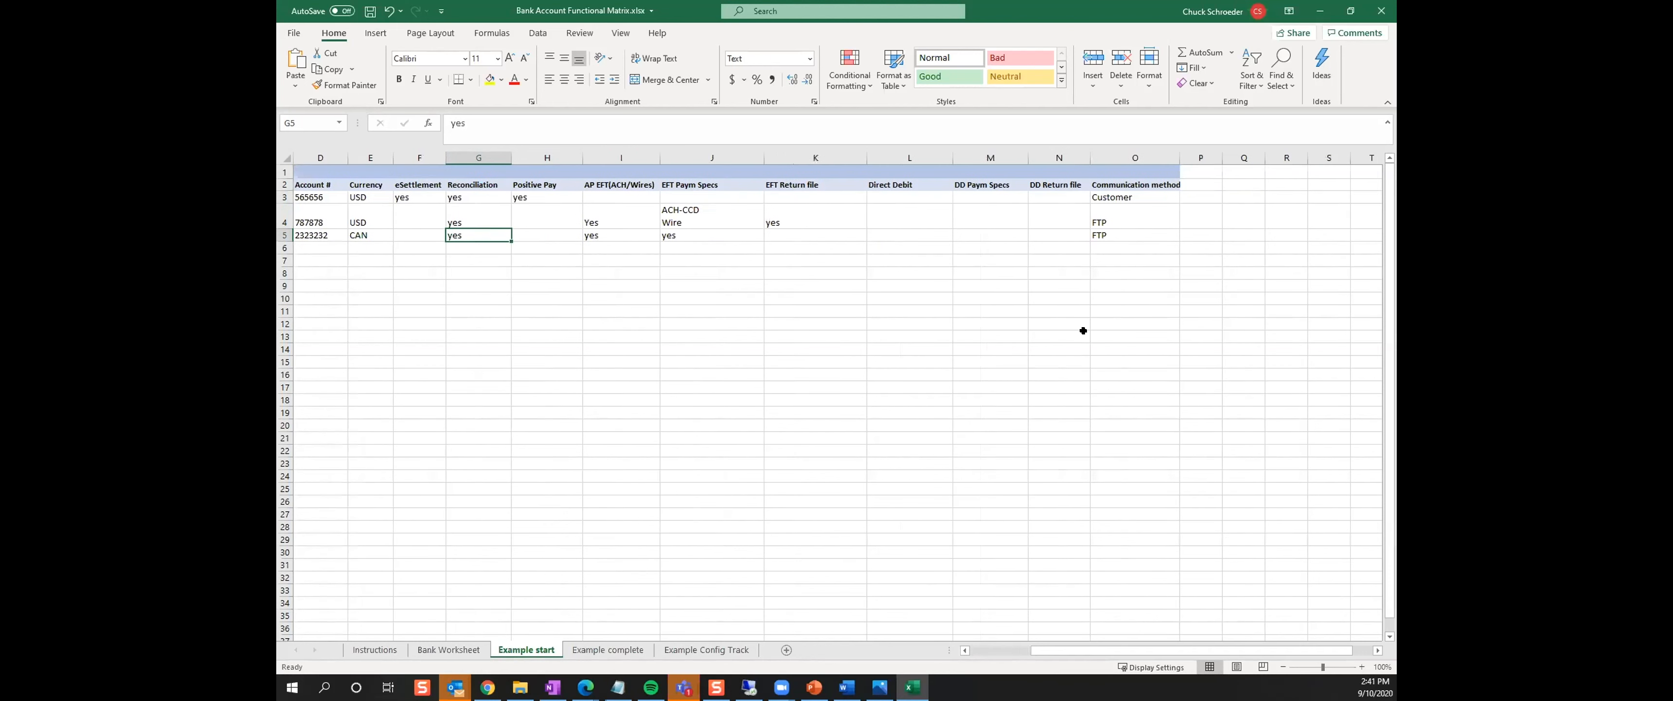
pyautogui.click(1104, 196)
pyautogui.click(1102, 216)
pyautogui.click(1104, 234)
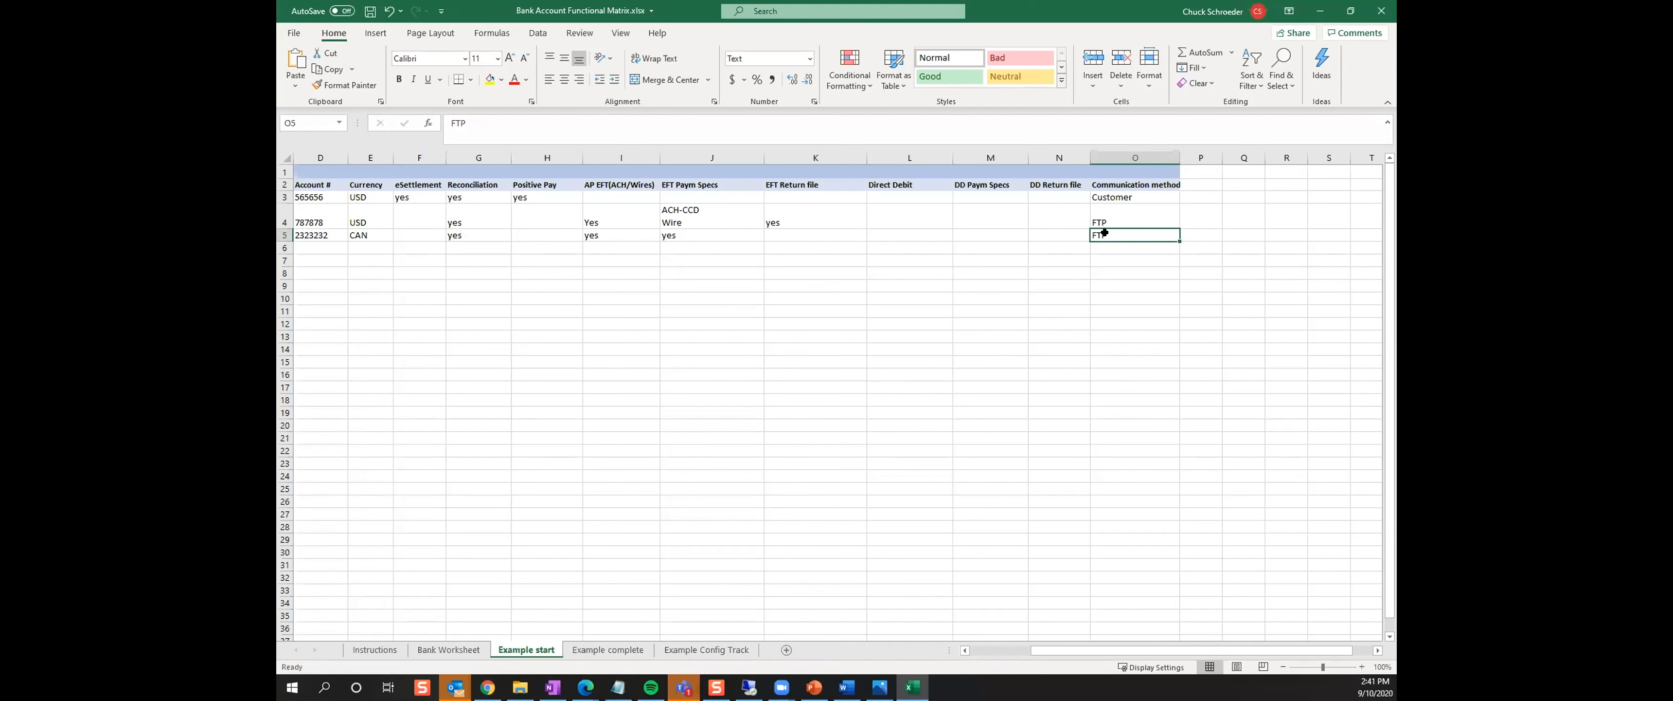
pyautogui.click(1122, 195)
pyautogui.click(1112, 212)
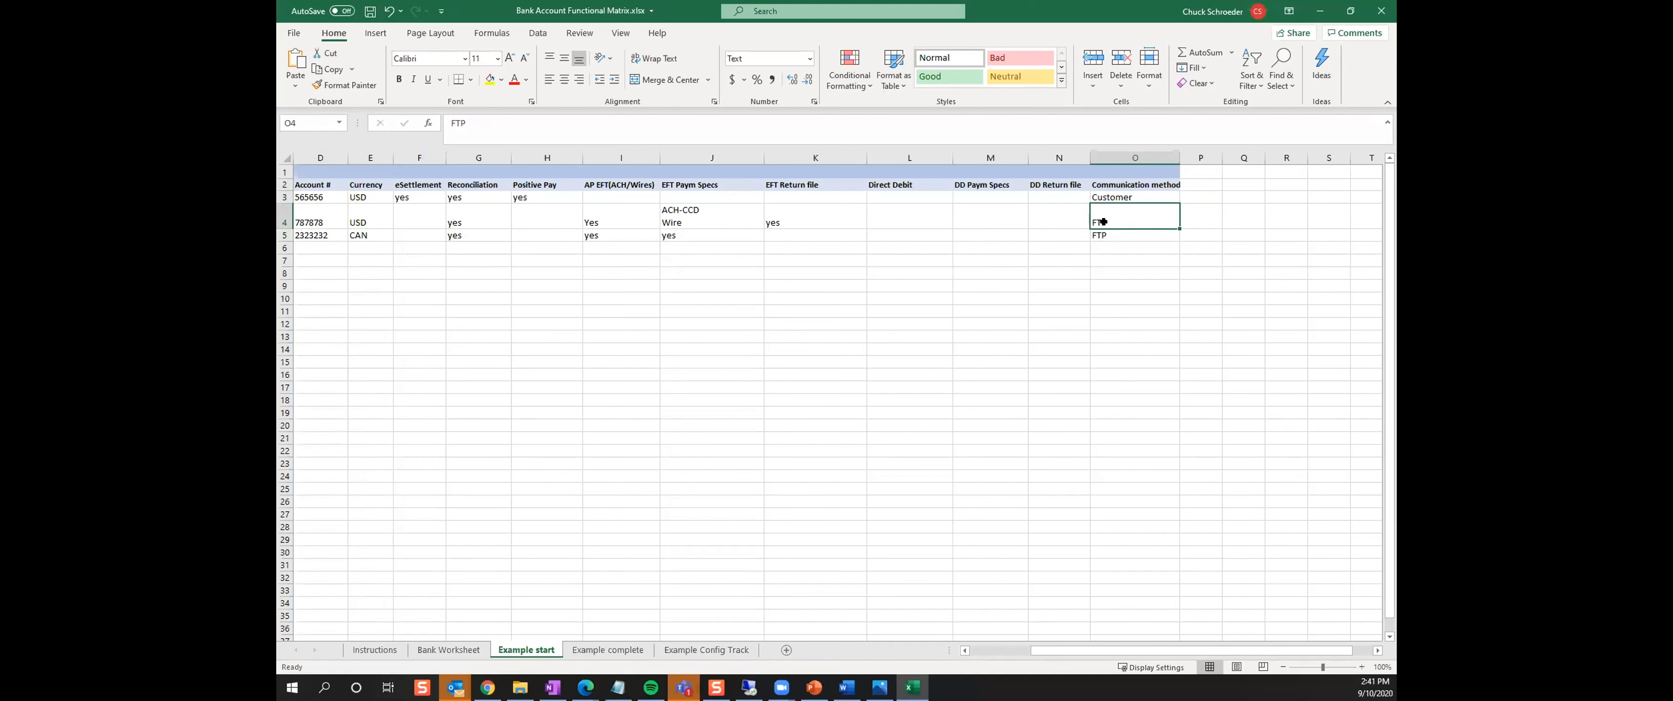
pyautogui.click(1114, 232)
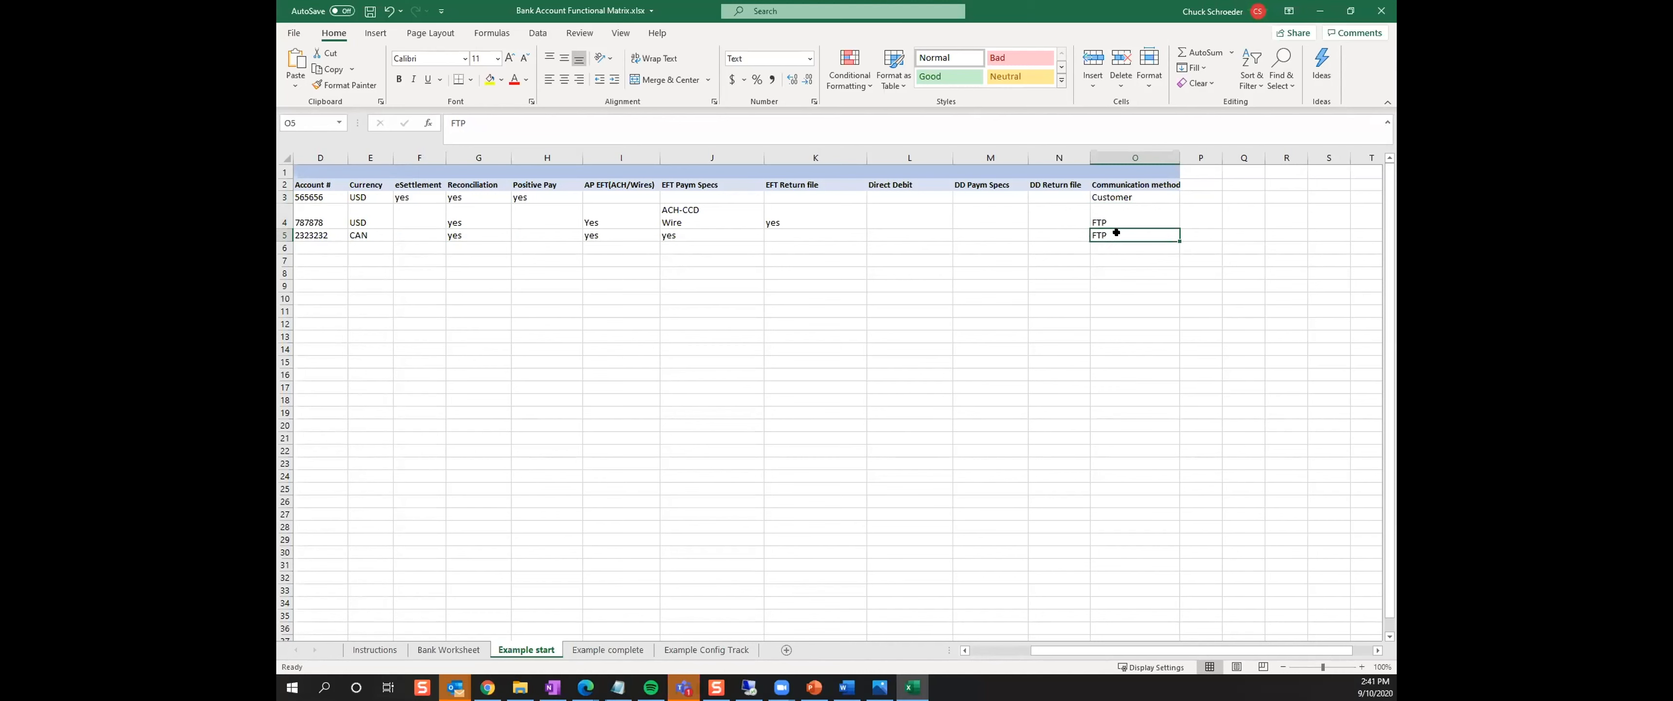
pyautogui.click(1101, 216)
pyautogui.click(1113, 197)
pyautogui.click(1118, 220)
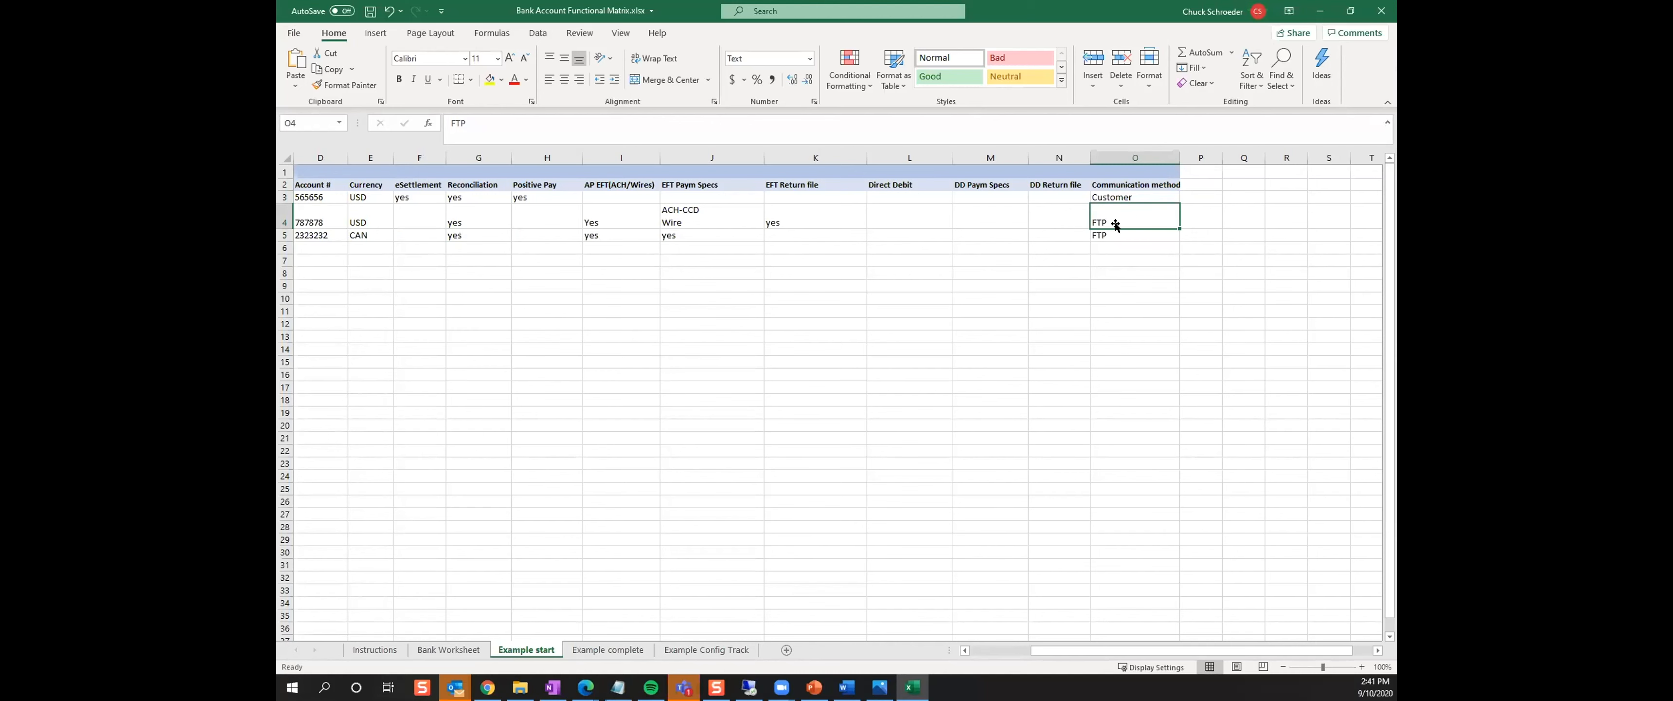
pyautogui.click(1116, 232)
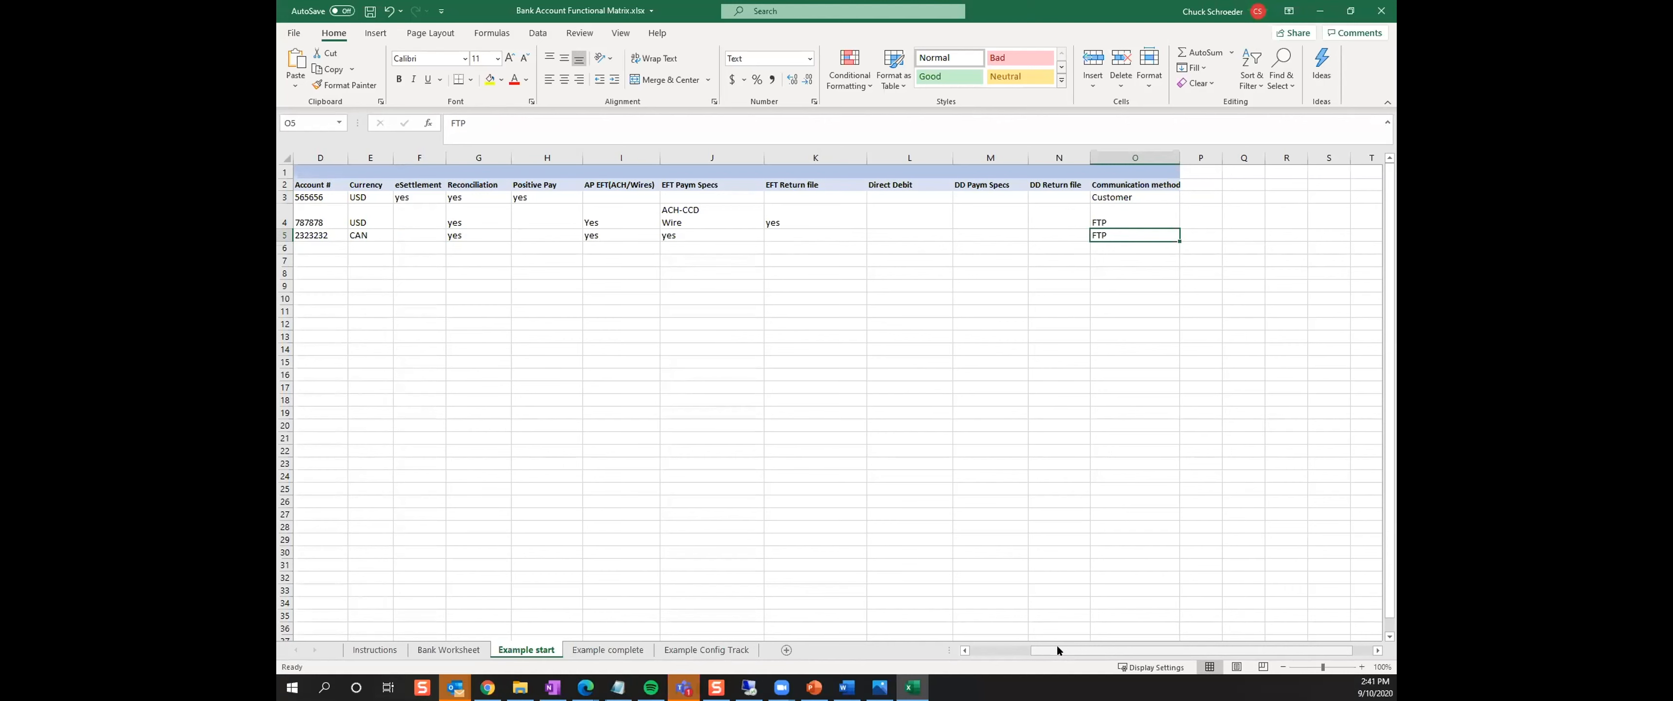
pyautogui.click(1109, 197)
pyautogui.click(1115, 215)
pyautogui.click(1108, 230)
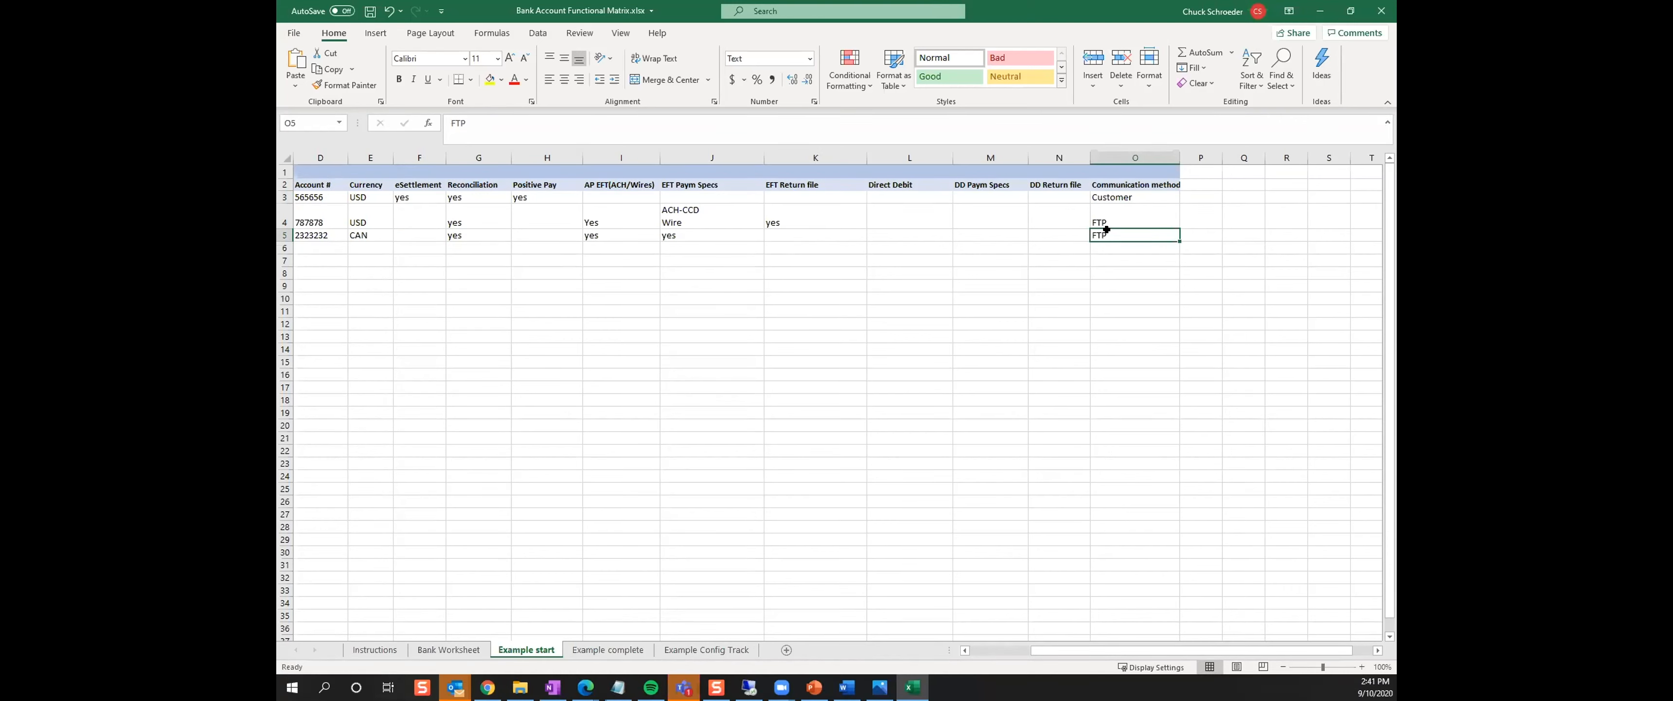
pyautogui.click(1104, 196)
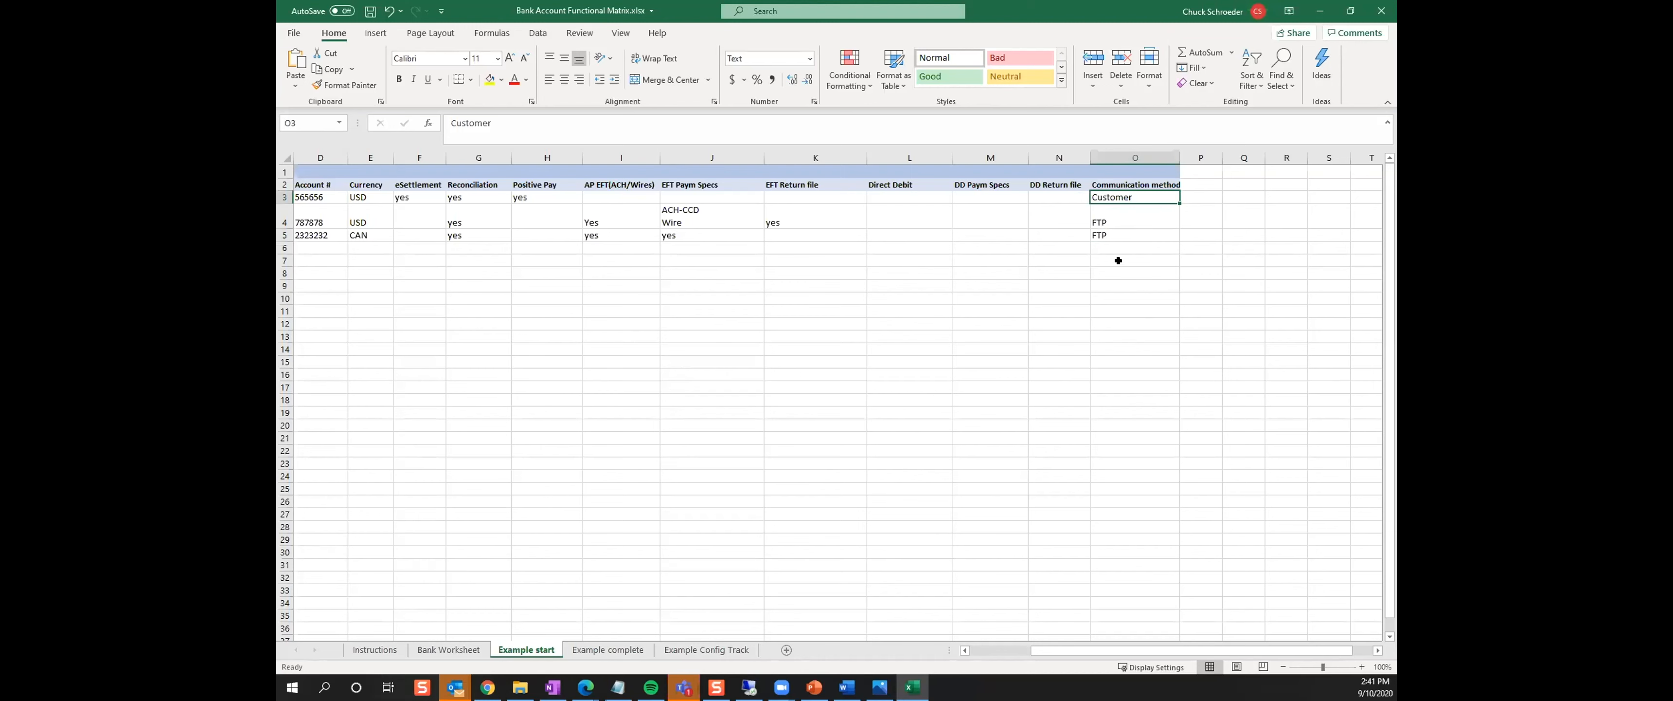
pyautogui.click(1123, 212)
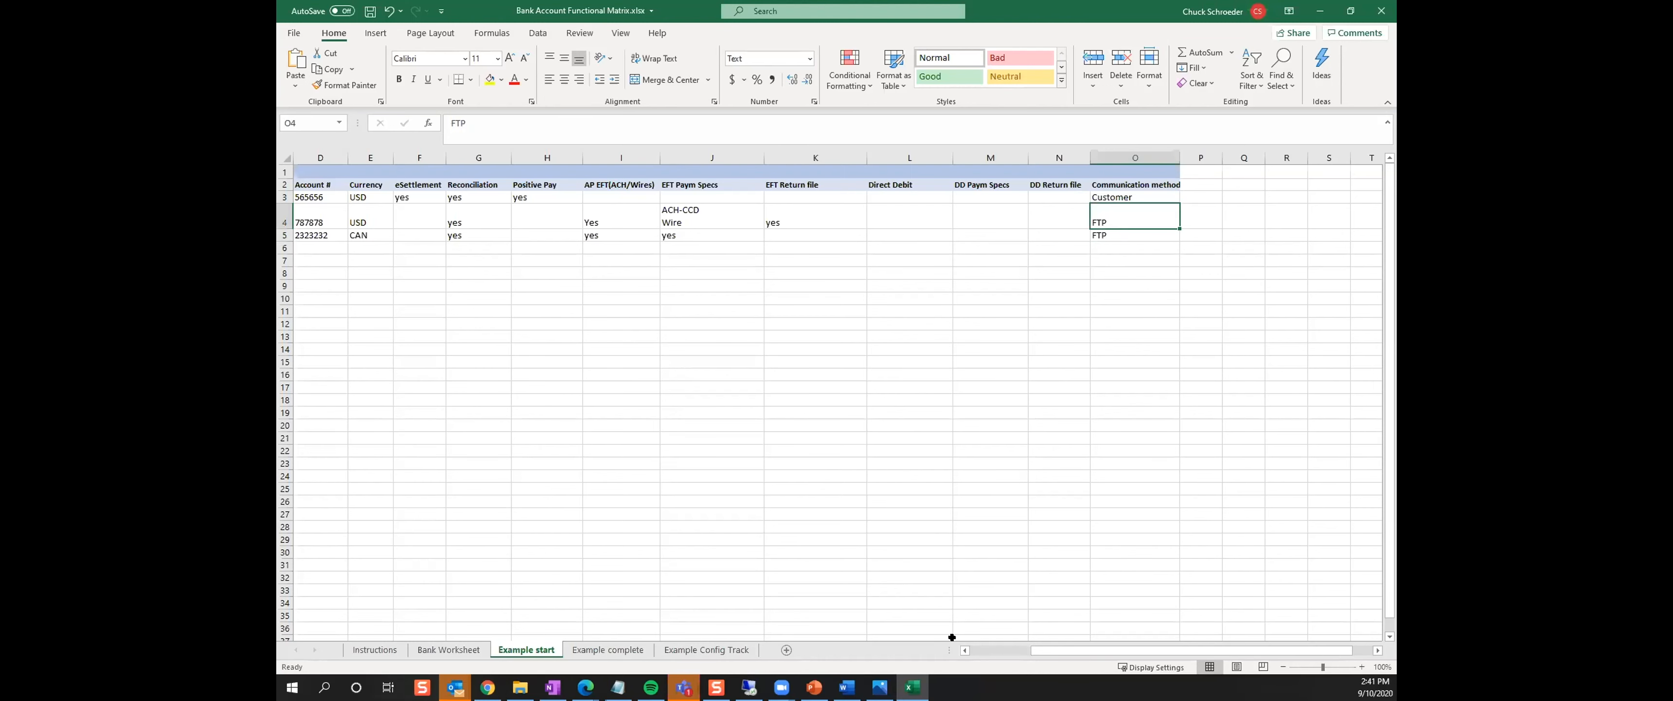
# Review the Wells Fargo row's eSettlement, Reconciliation and Positive Pay entries, along with the JP Morgan row's Positive Pay cell
pyautogui.click(971, 647)
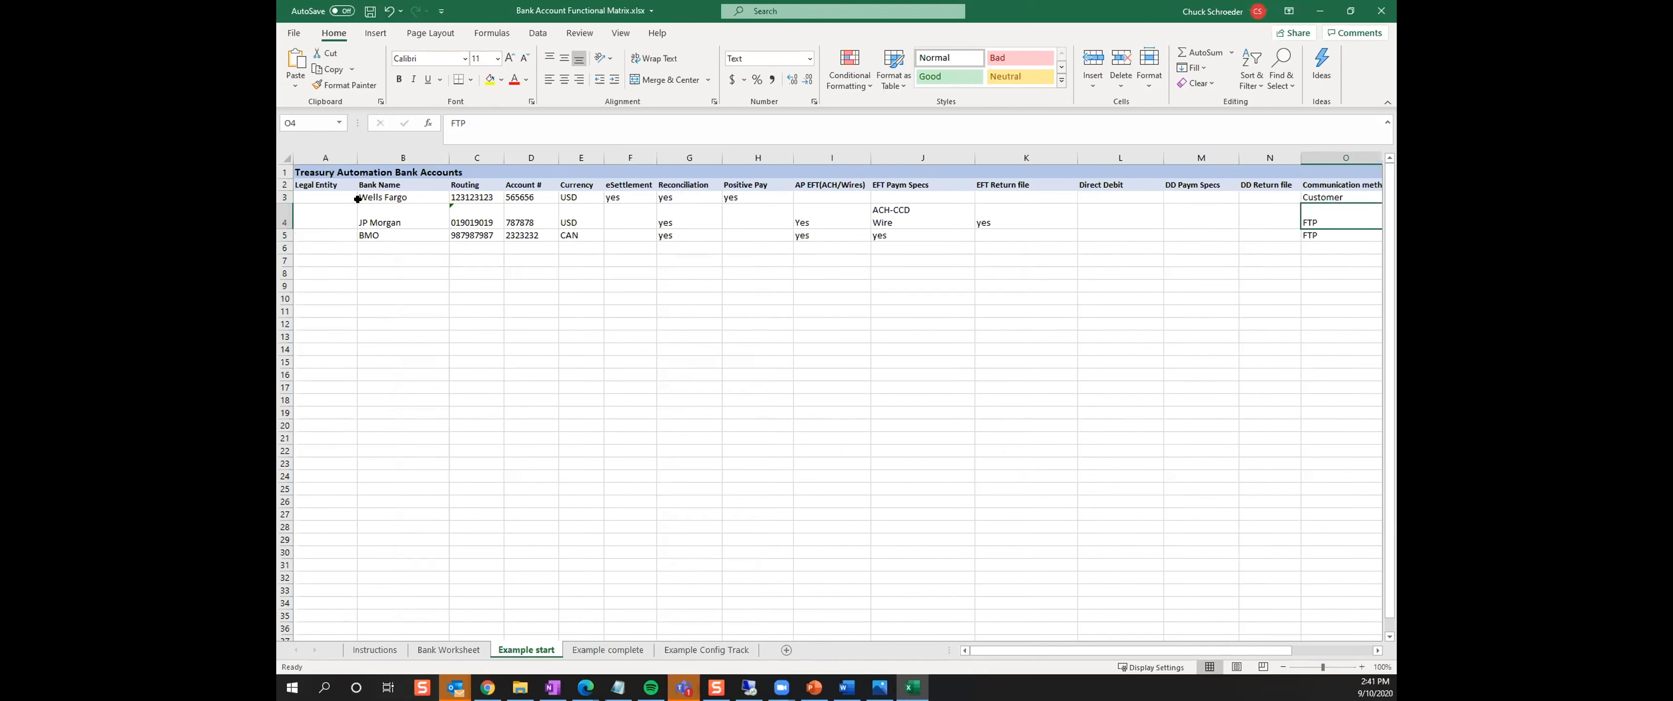
pyautogui.click(614, 199)
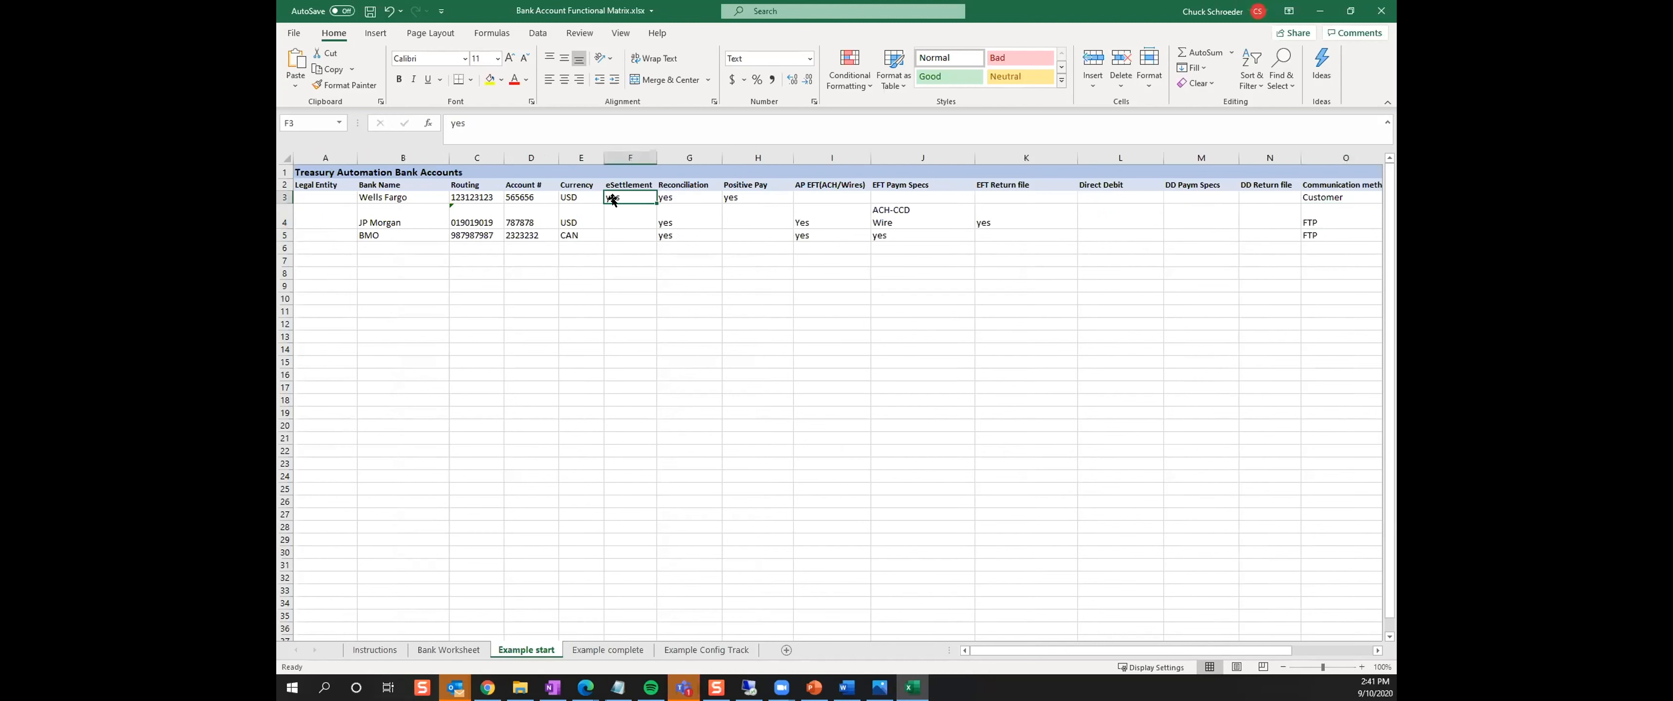
pyautogui.click(686, 195)
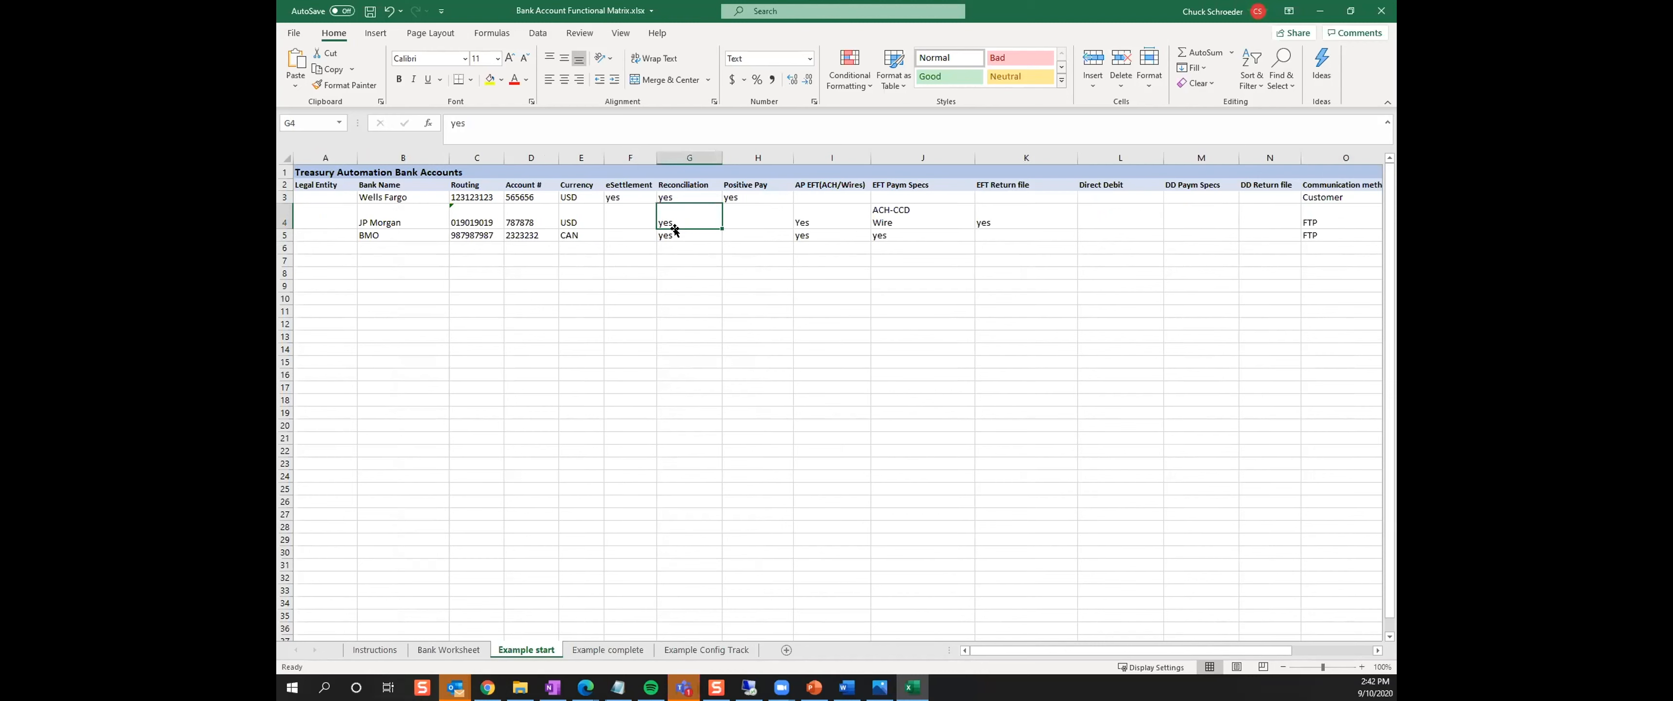
pyautogui.click(739, 195)
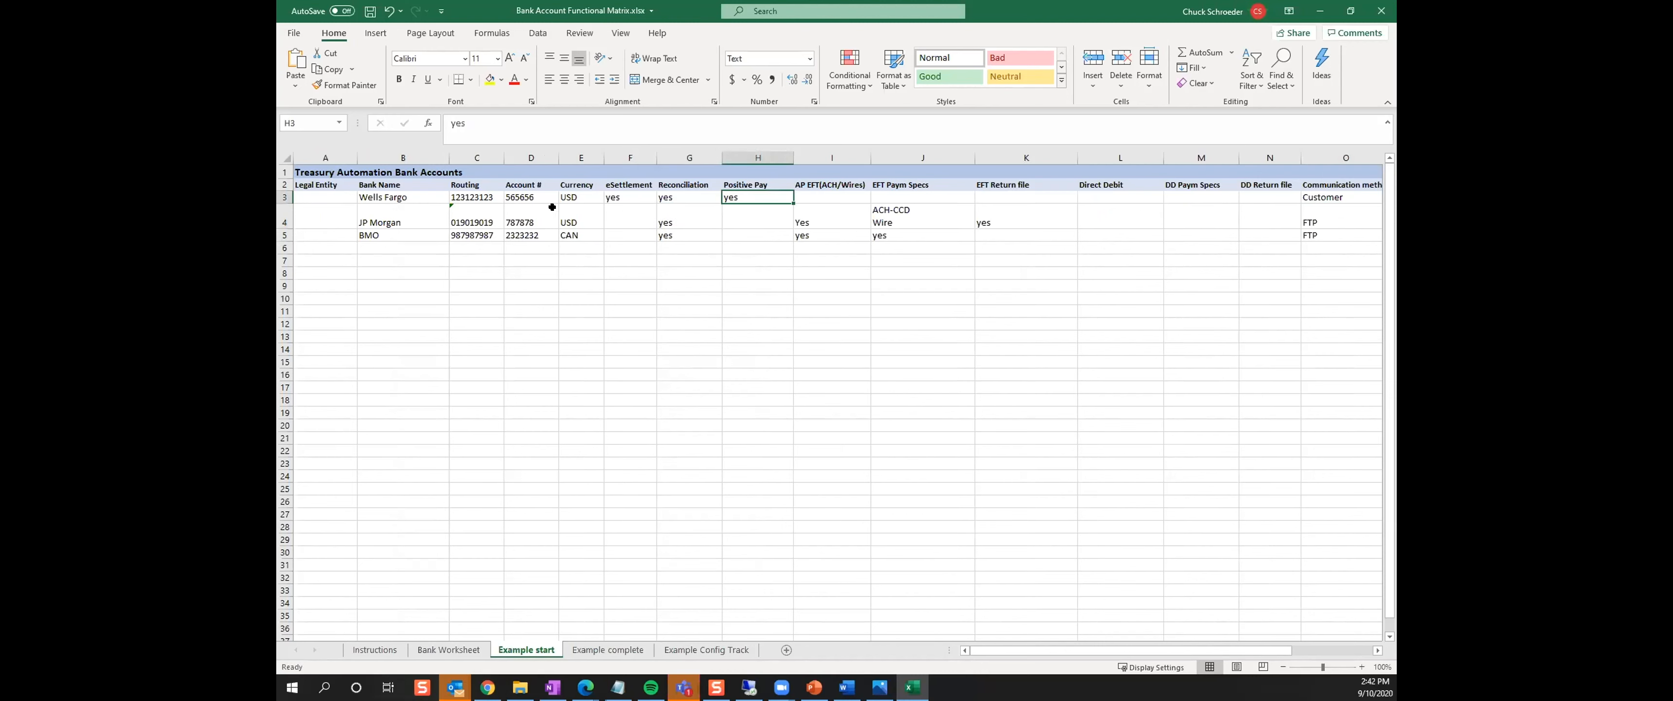
pyautogui.click(379, 198)
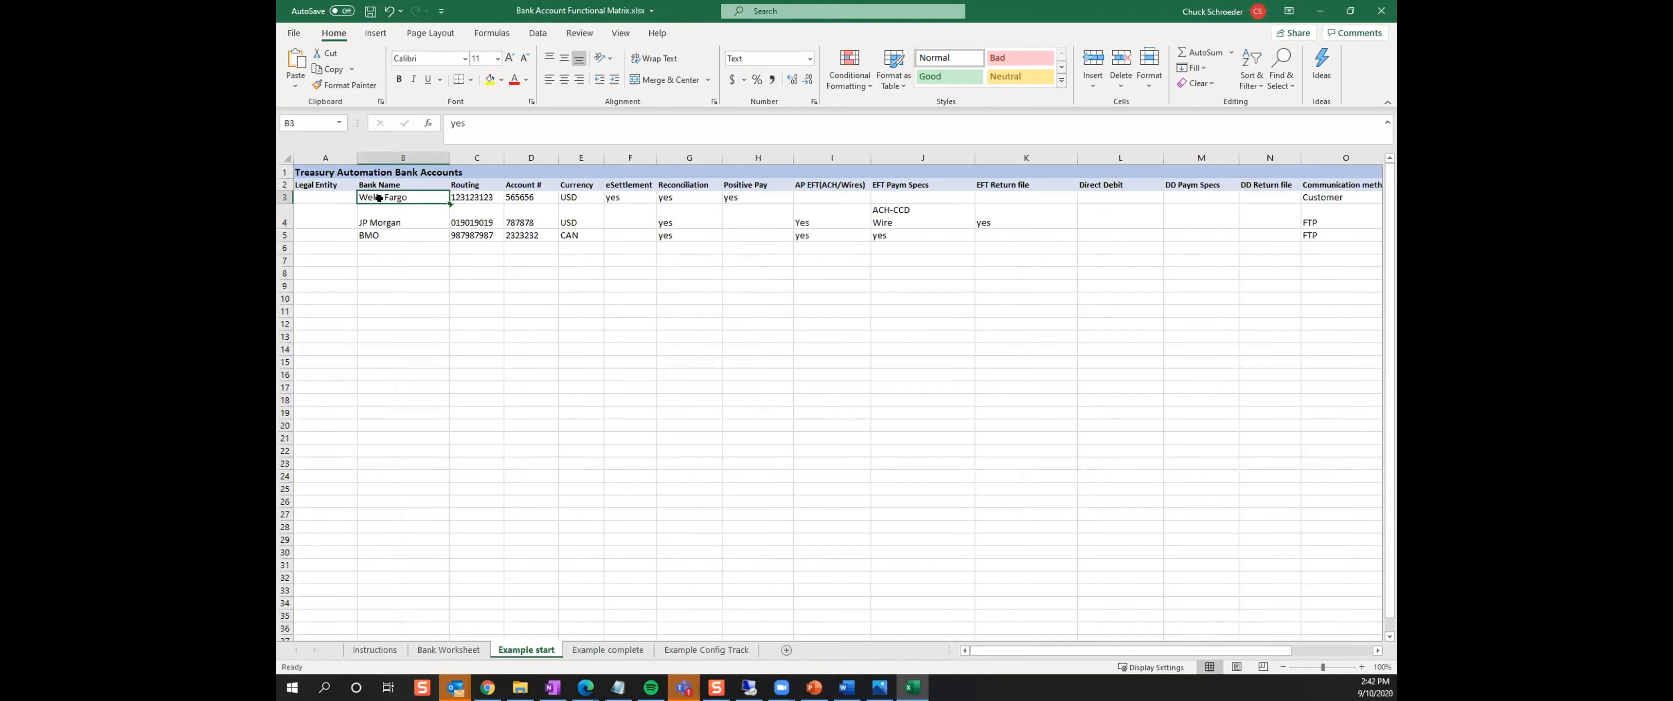
pyautogui.click(728, 197)
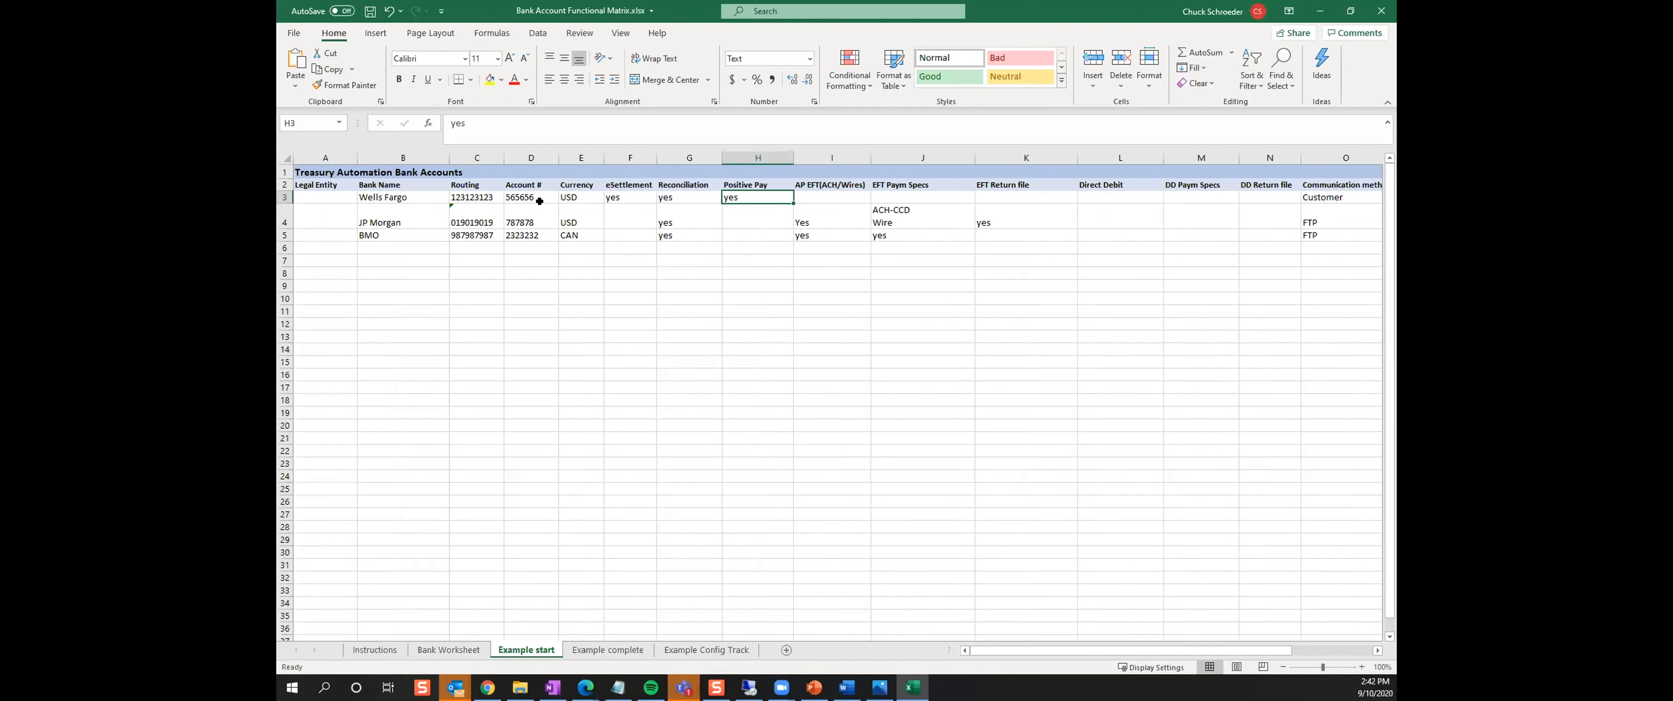
pyautogui.click(615, 196)
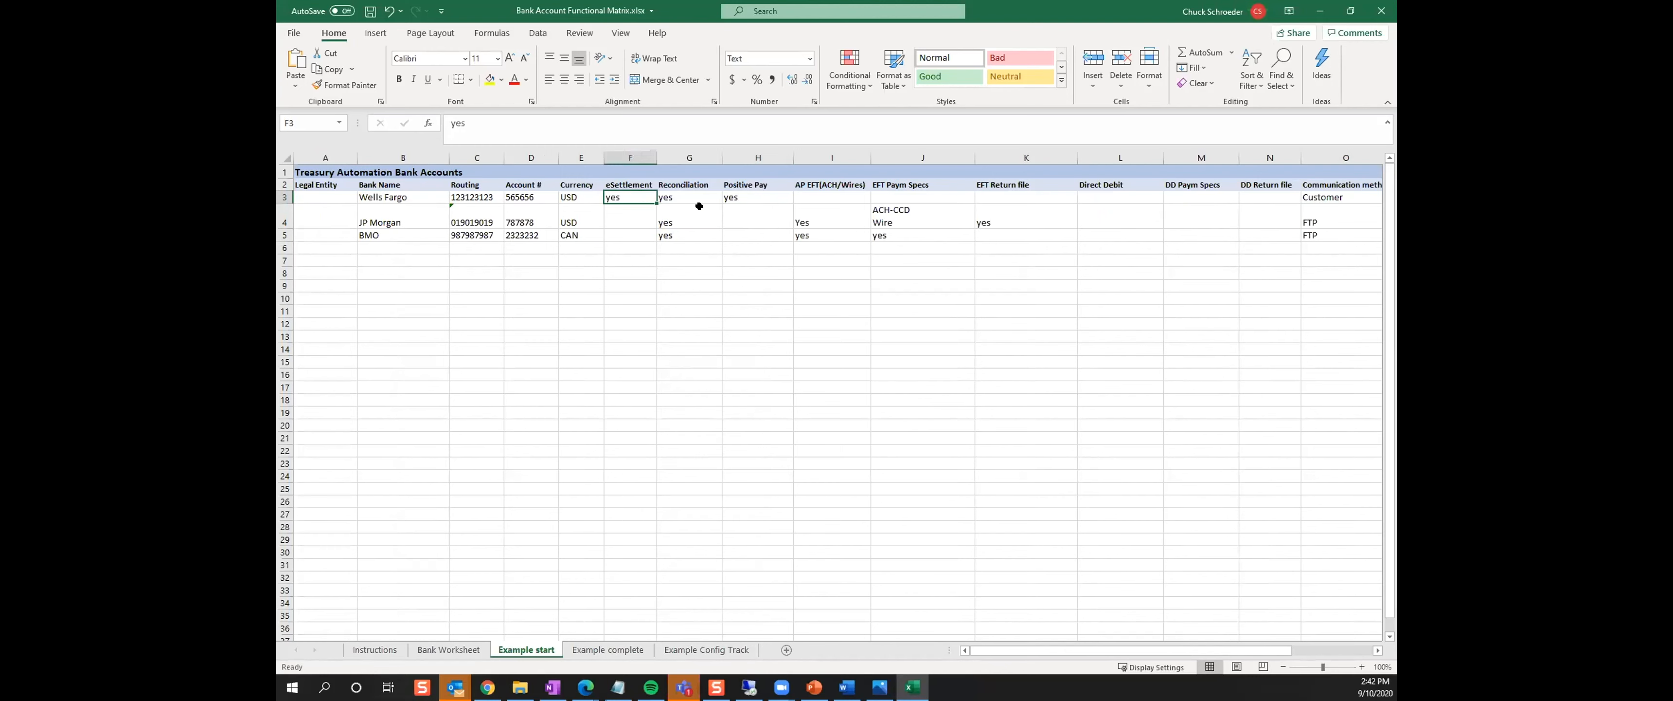
pyautogui.click(759, 212)
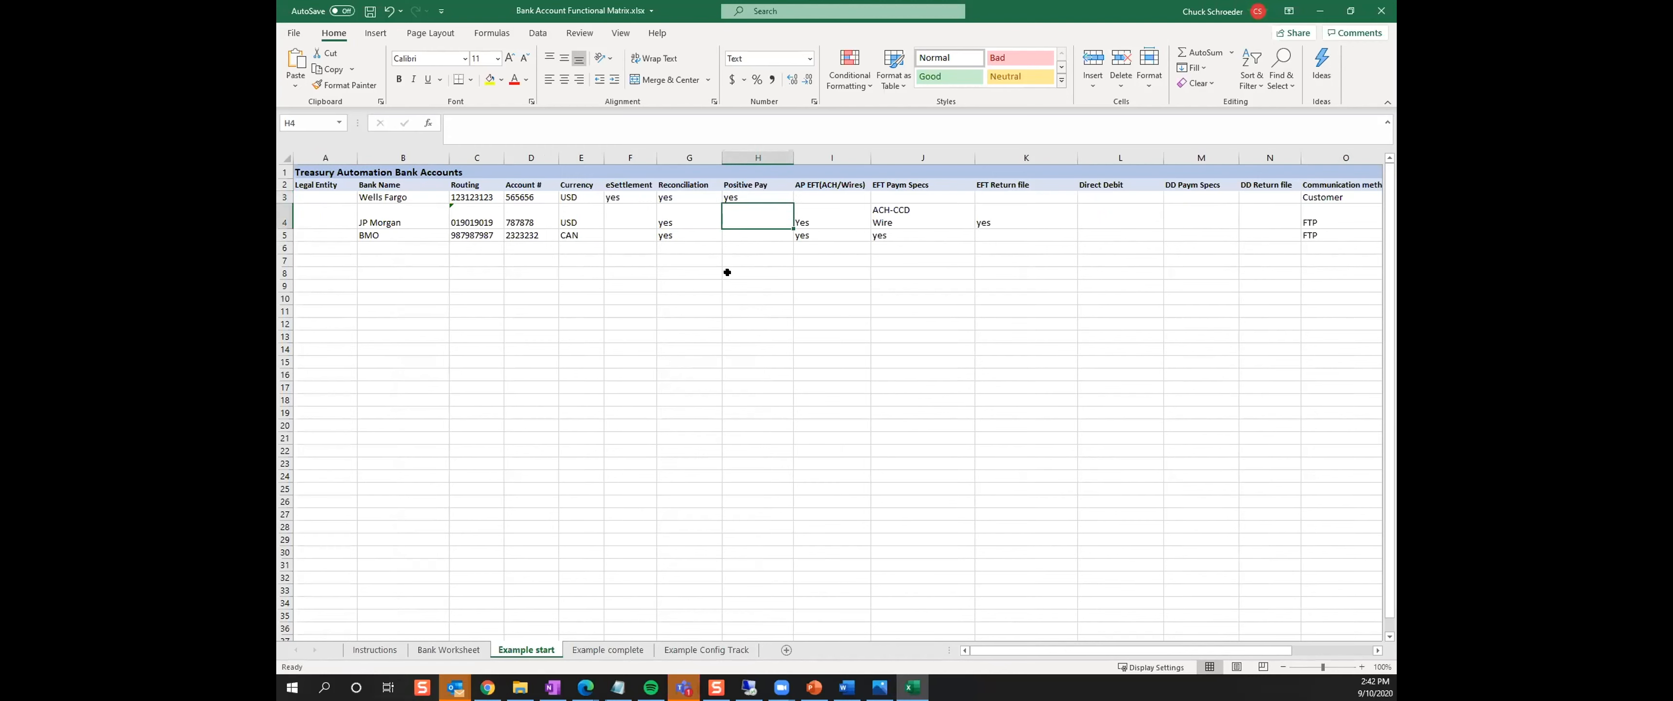
# On the Example complete sheet, examine the Wells Fargo account rows, their eSettlement and Positive Pay formats, and the full bank account listing
pyautogui.click(592, 647)
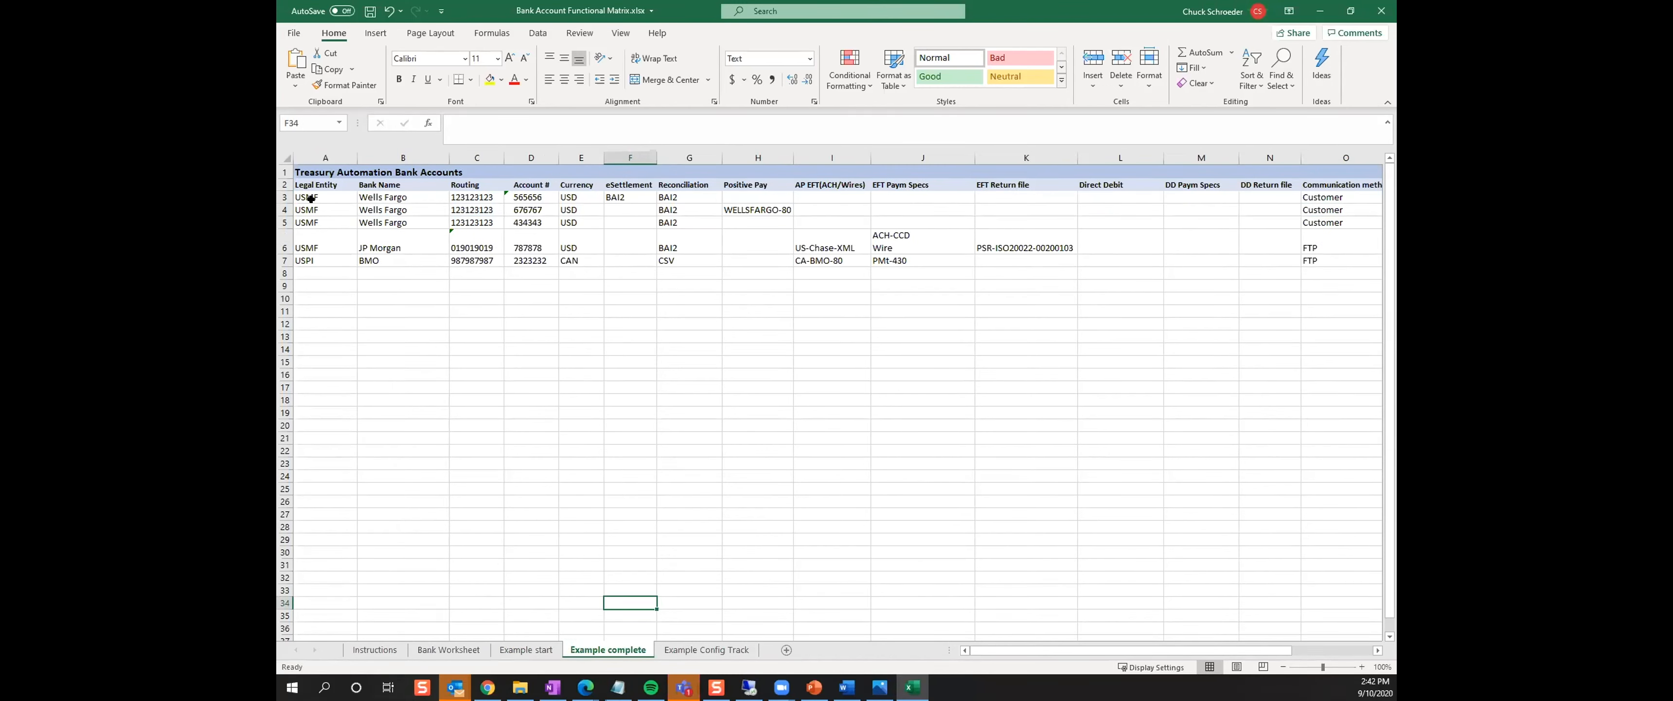
pyautogui.click(377, 199)
pyautogui.moveTo(377, 199); pyautogui.dragTo(369, 220)
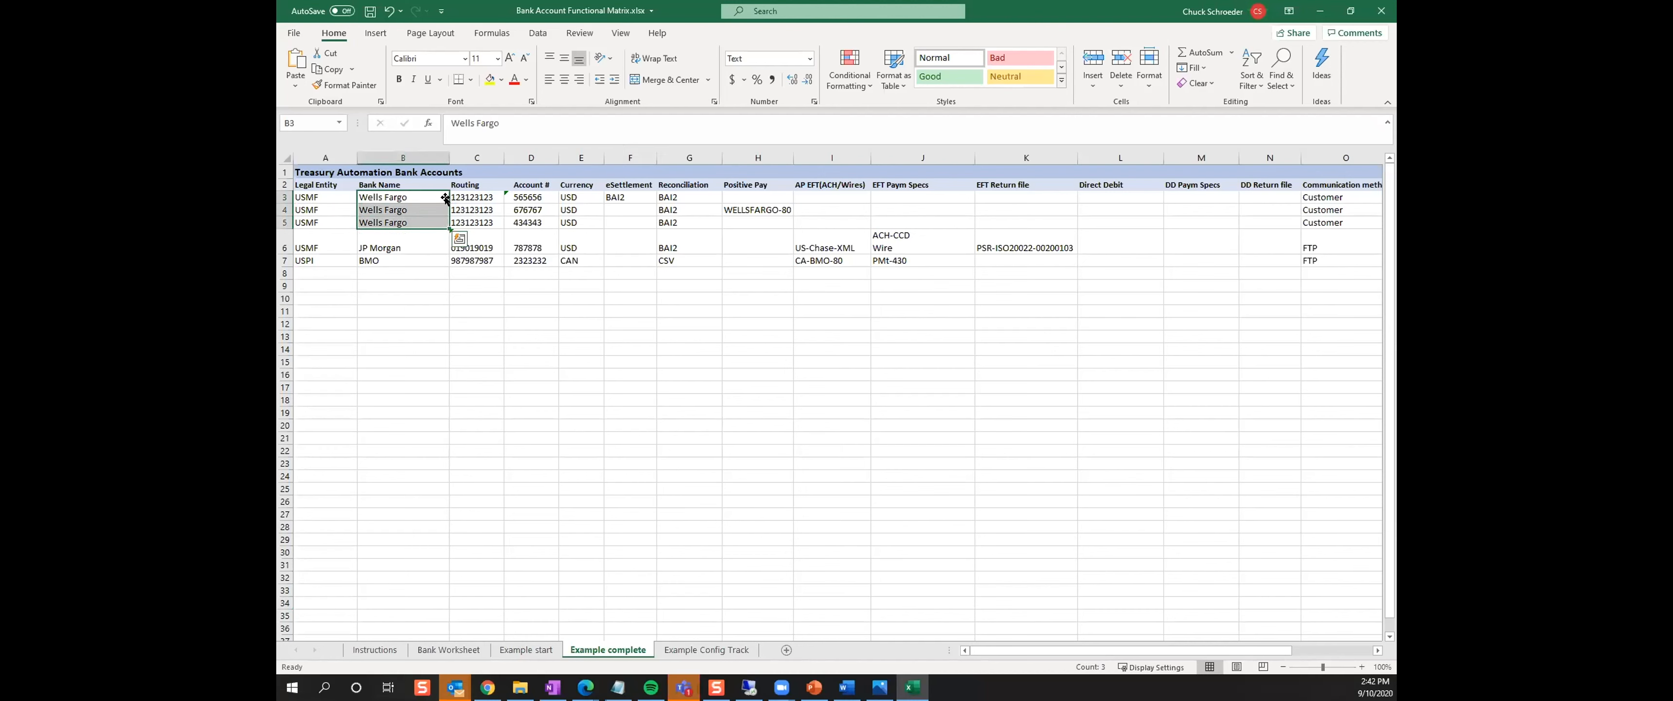
pyautogui.moveTo(515, 199); pyautogui.dragTo(517, 218)
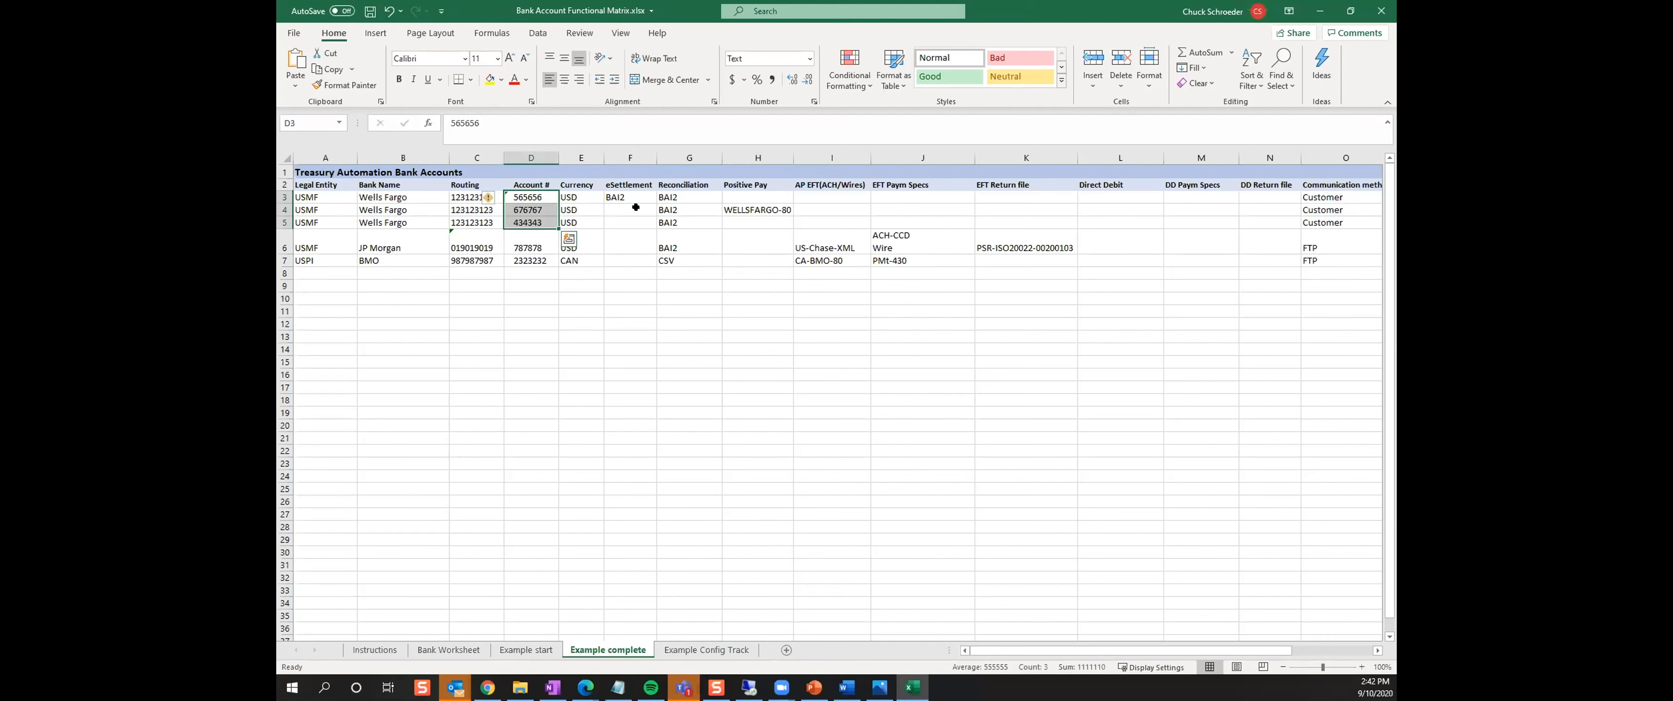
pyautogui.click(754, 209)
pyautogui.click(614, 197)
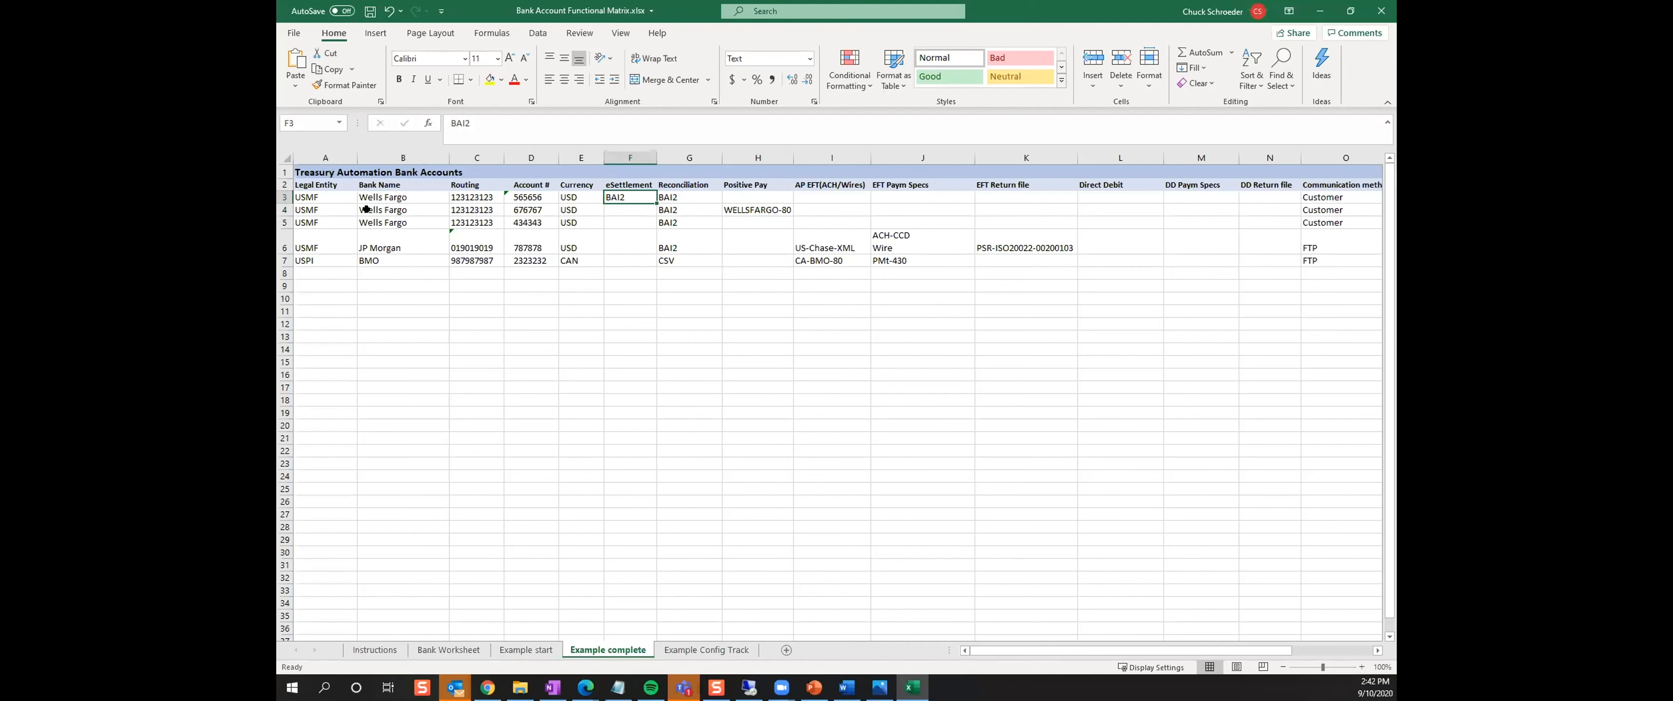
pyautogui.moveTo(305, 197); pyautogui.dragTo(1005, 261)
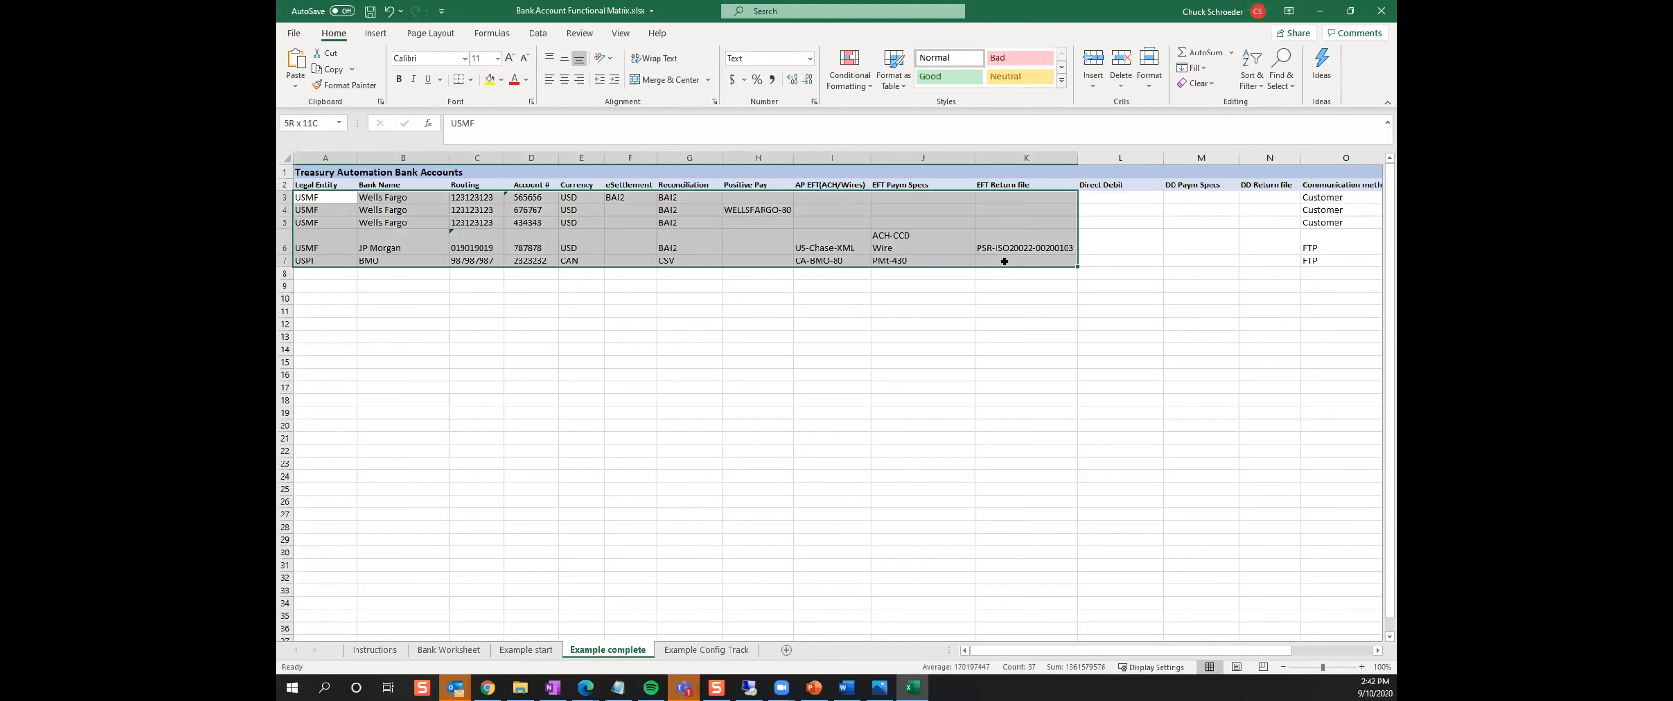
pyautogui.click(823, 447)
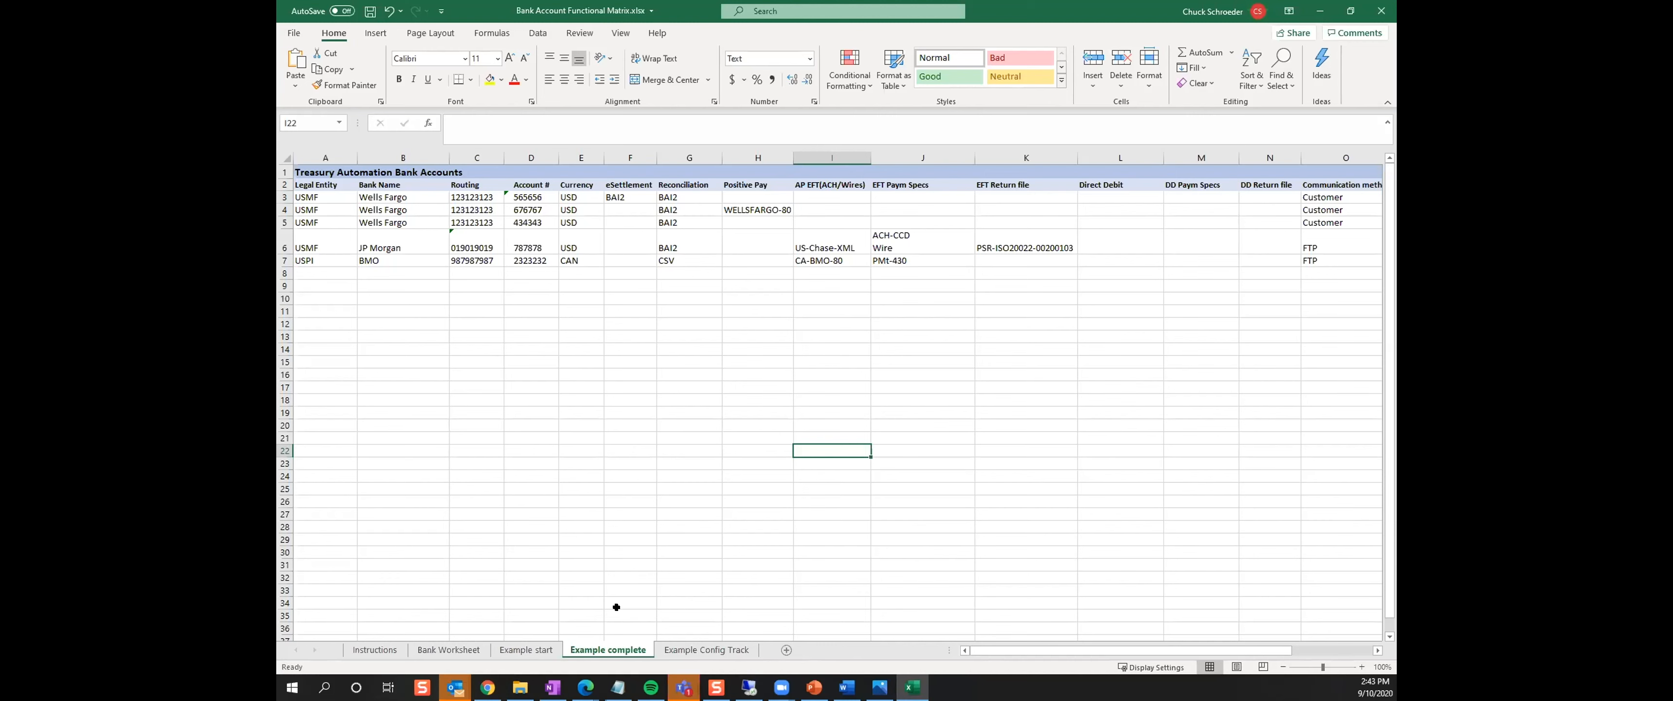
# Compare the Example complete sheet with the colour-coded Example Config Track sheet
pyautogui.rightClick(592, 647)
pyautogui.click(787, 550)
pyautogui.click(676, 650)
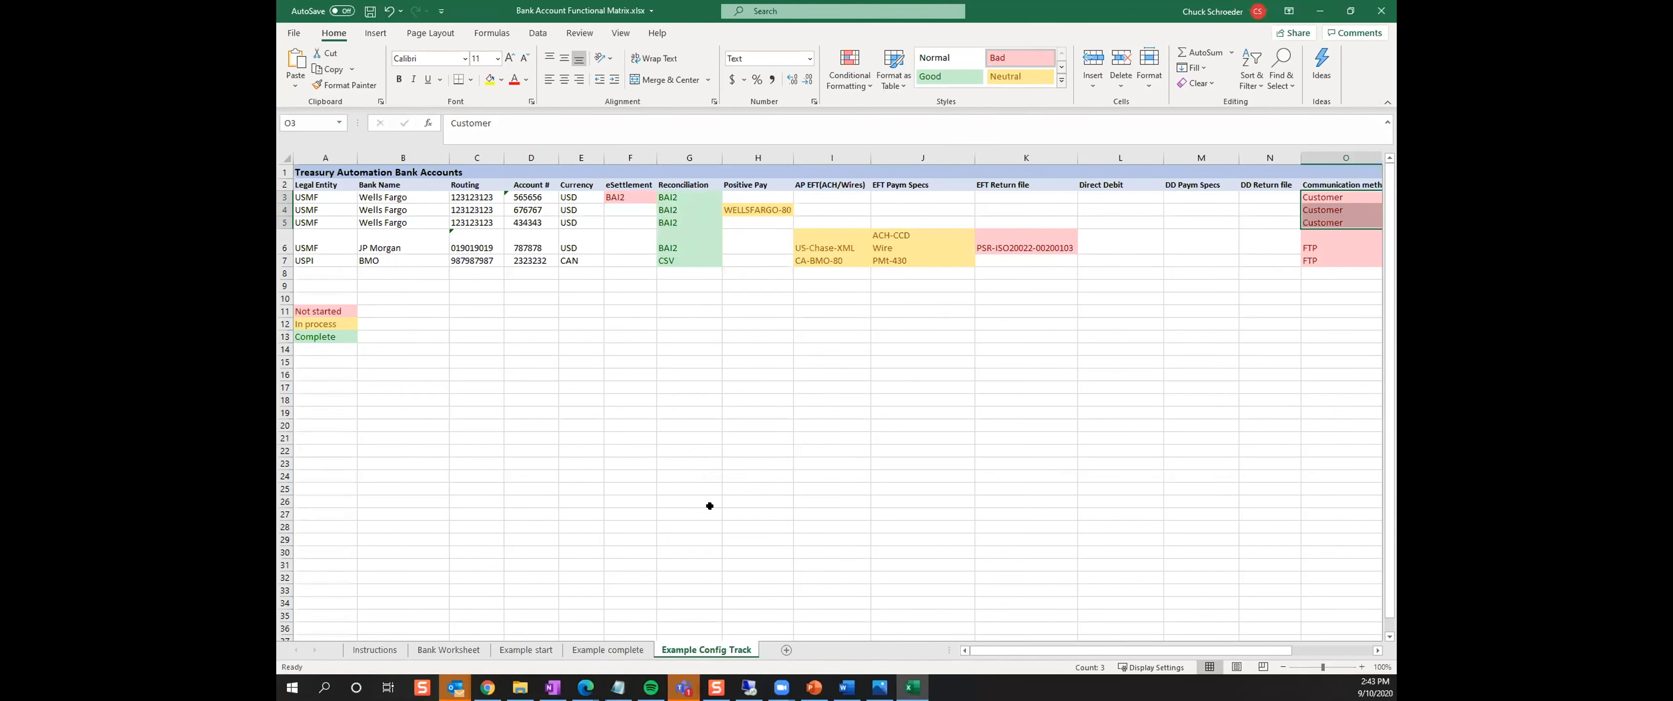
pyautogui.click(625, 648)
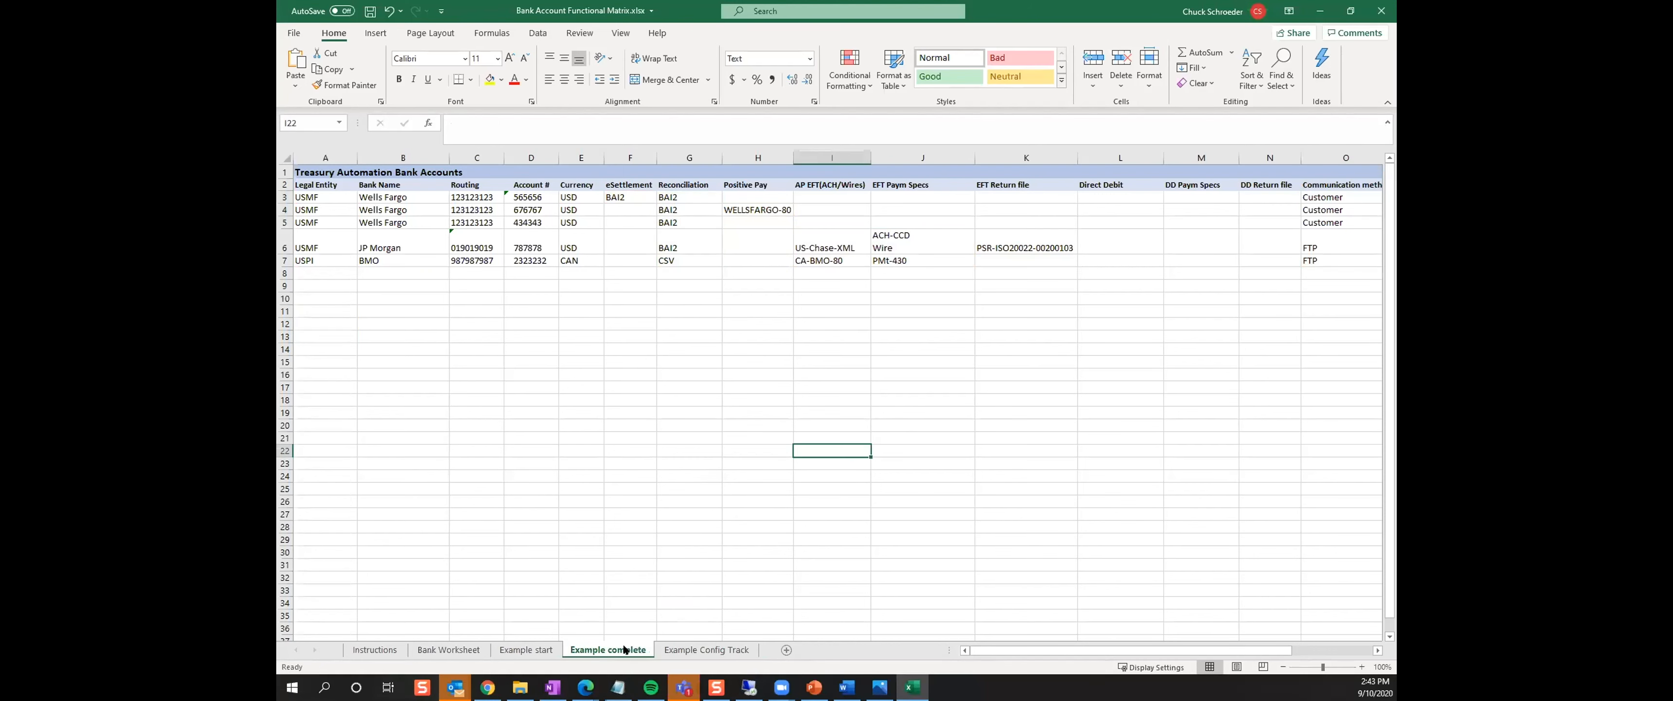
pyautogui.click(695, 653)
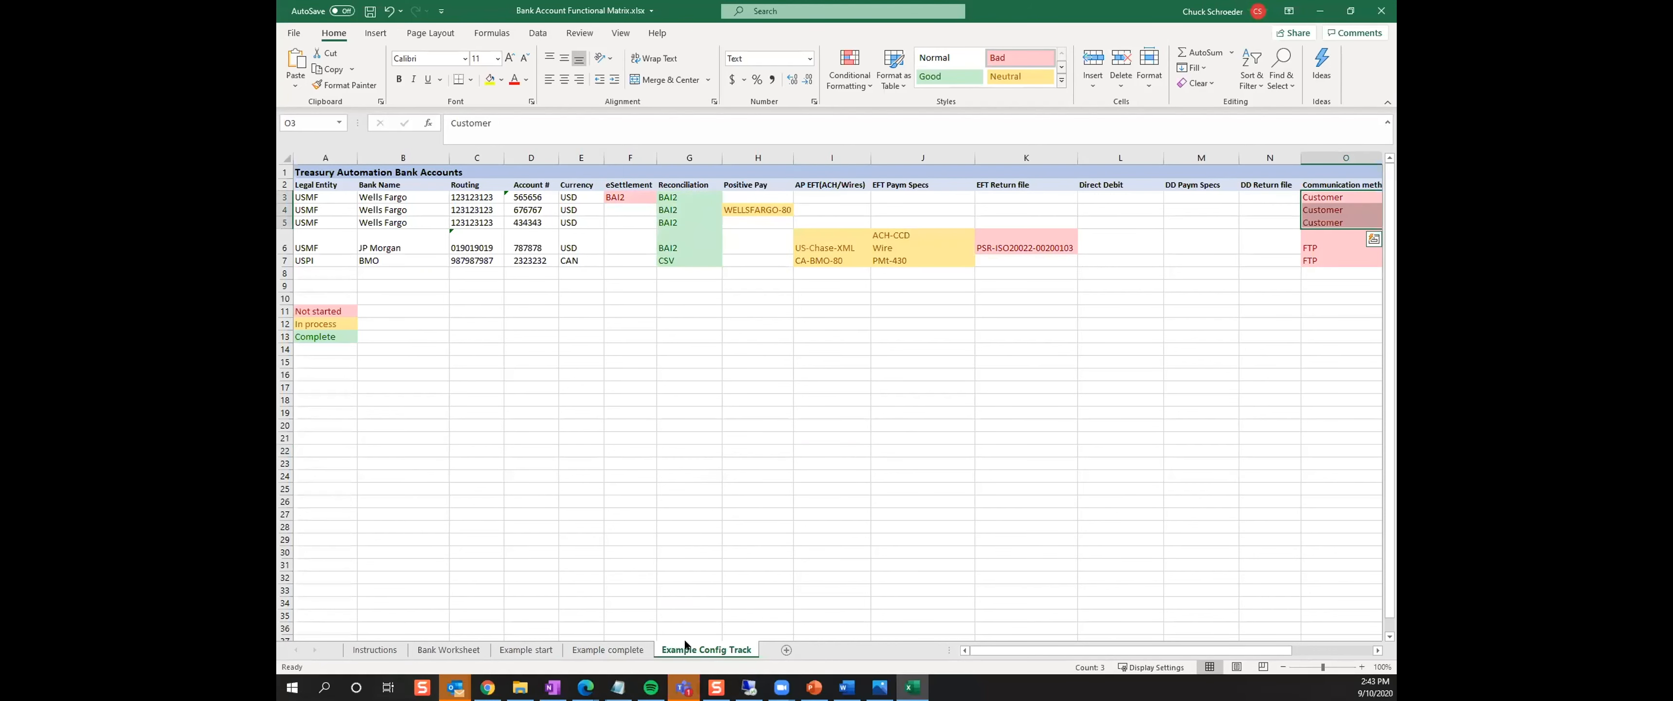
# On the Example Config Track sheet, examine the status colours of the Communication method and AP EFT(ACH/Wires) entries
pyautogui.click(1328, 248)
pyautogui.click(1331, 262)
pyautogui.click(1338, 198)
pyautogui.click(1335, 209)
pyautogui.click(1325, 222)
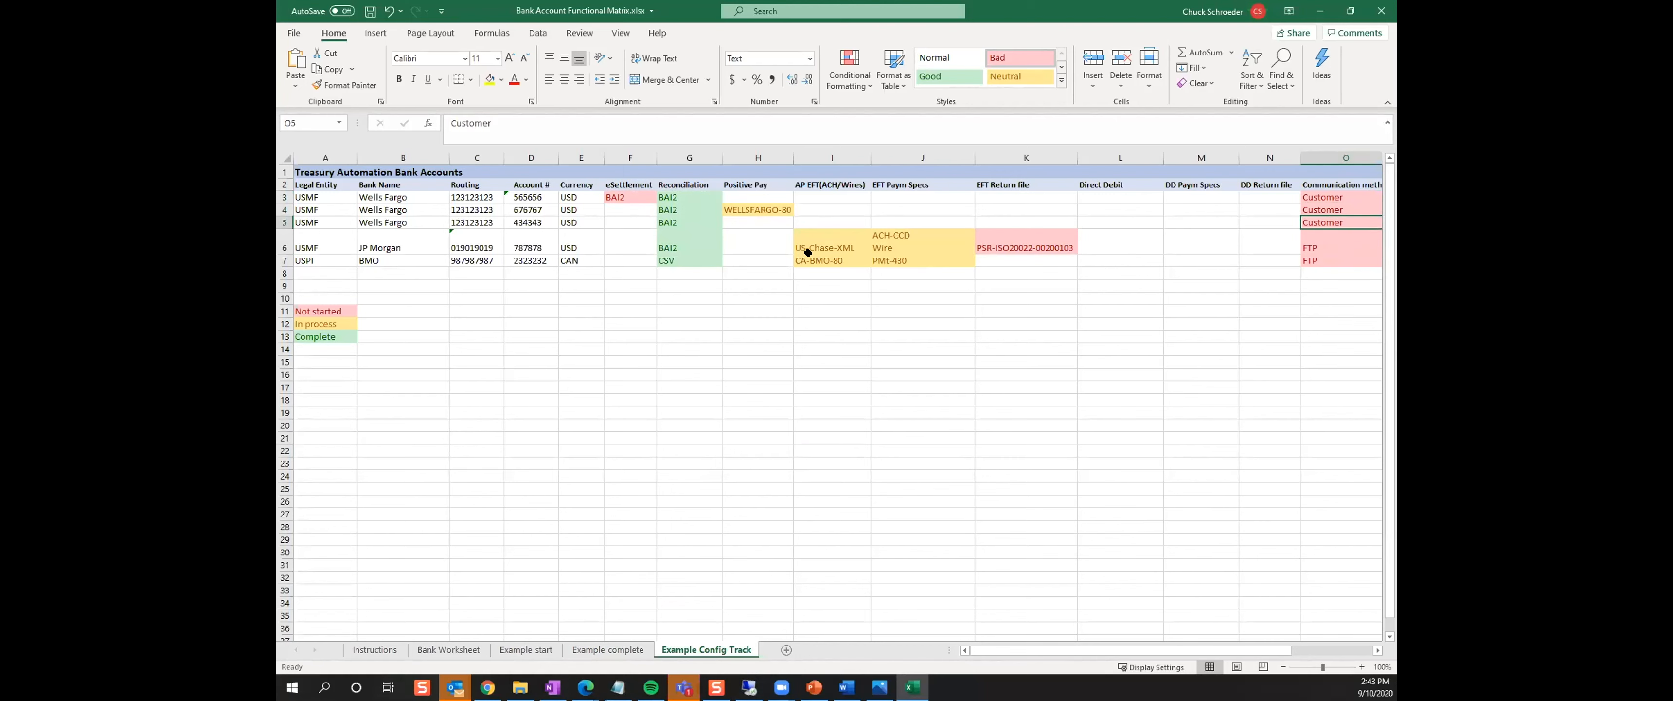
pyautogui.click(819, 241)
pyautogui.click(818, 261)
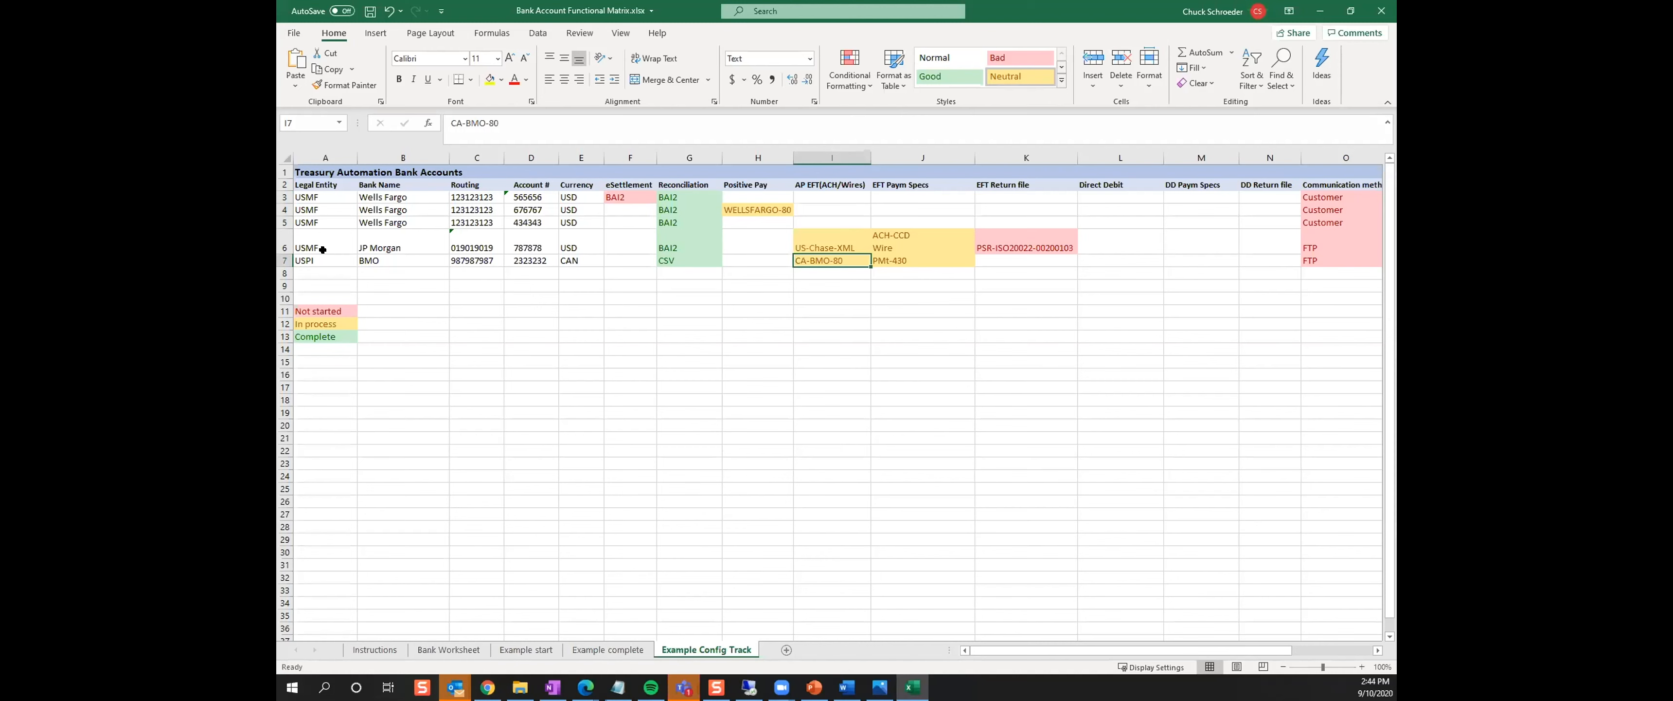
# Review the Wells Fargo rows, Positive Pay and AP EFT(ACH/Wires) formats on the Example complete sheet, finishing on the Example Config Track sheet
pyautogui.click(609, 650)
pyautogui.moveTo(306, 195); pyautogui.dragTo(490, 225)
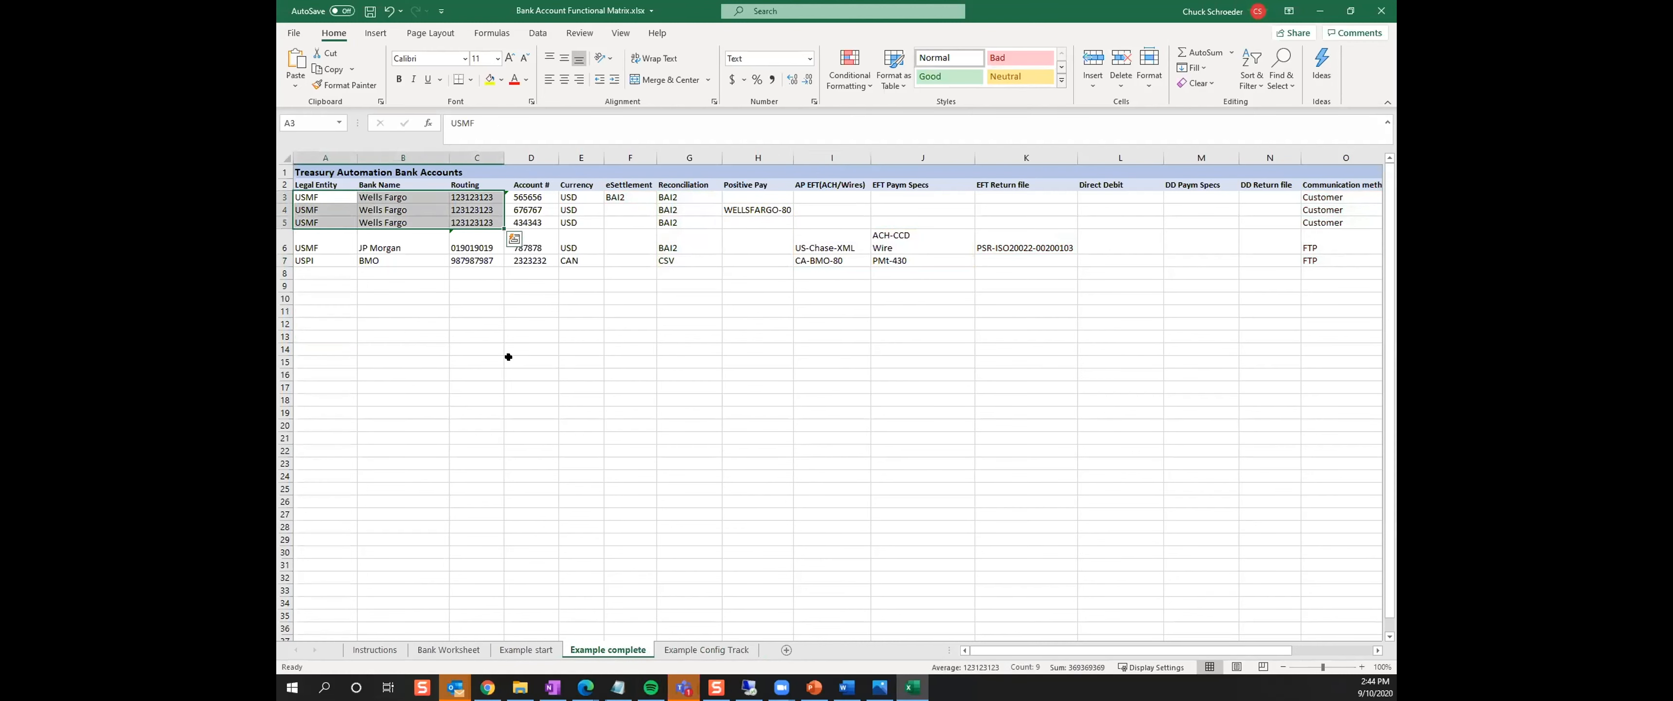
pyautogui.click(741, 209)
pyautogui.click(819, 250)
pyautogui.click(815, 261)
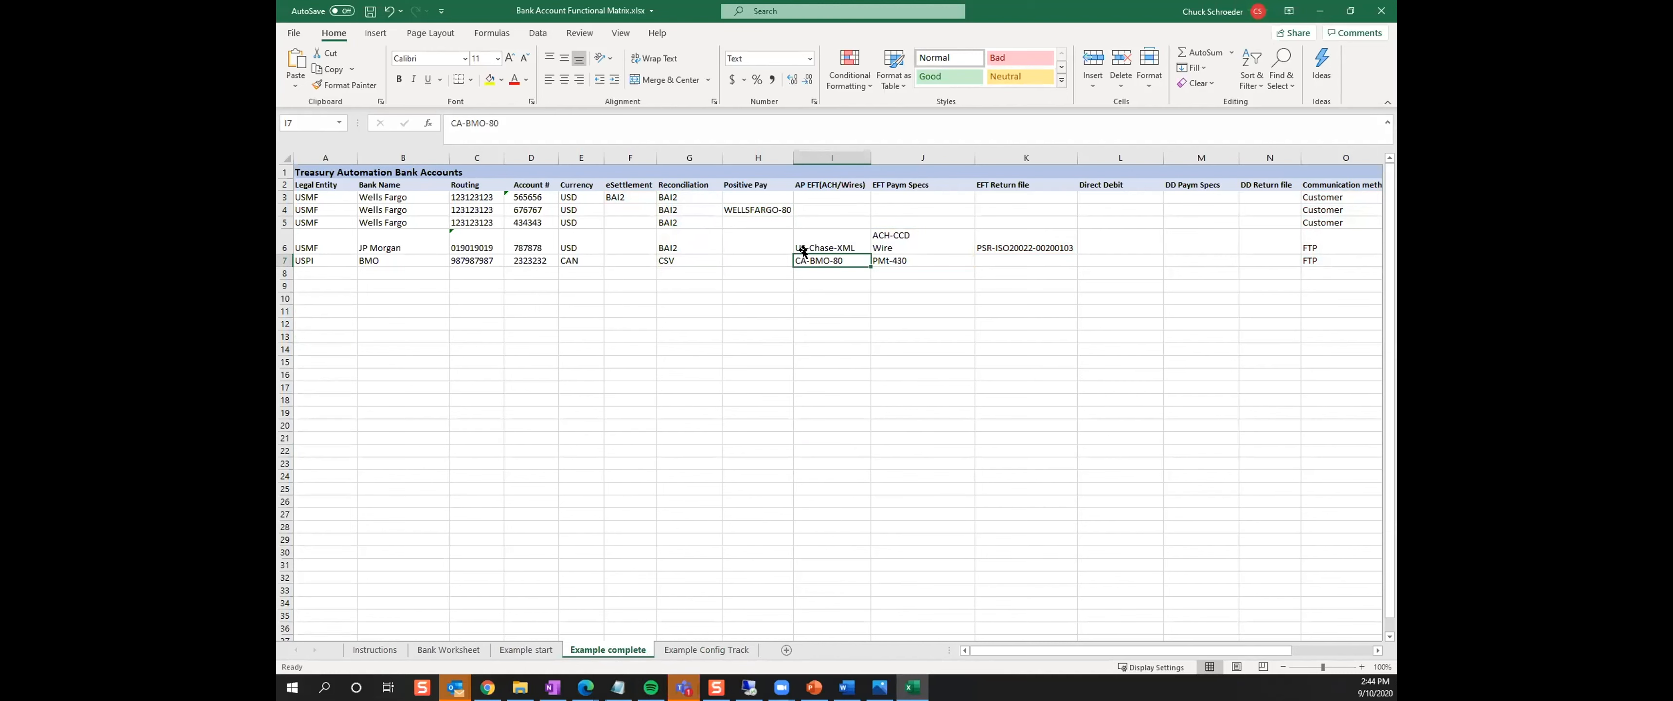
pyautogui.click(726, 651)
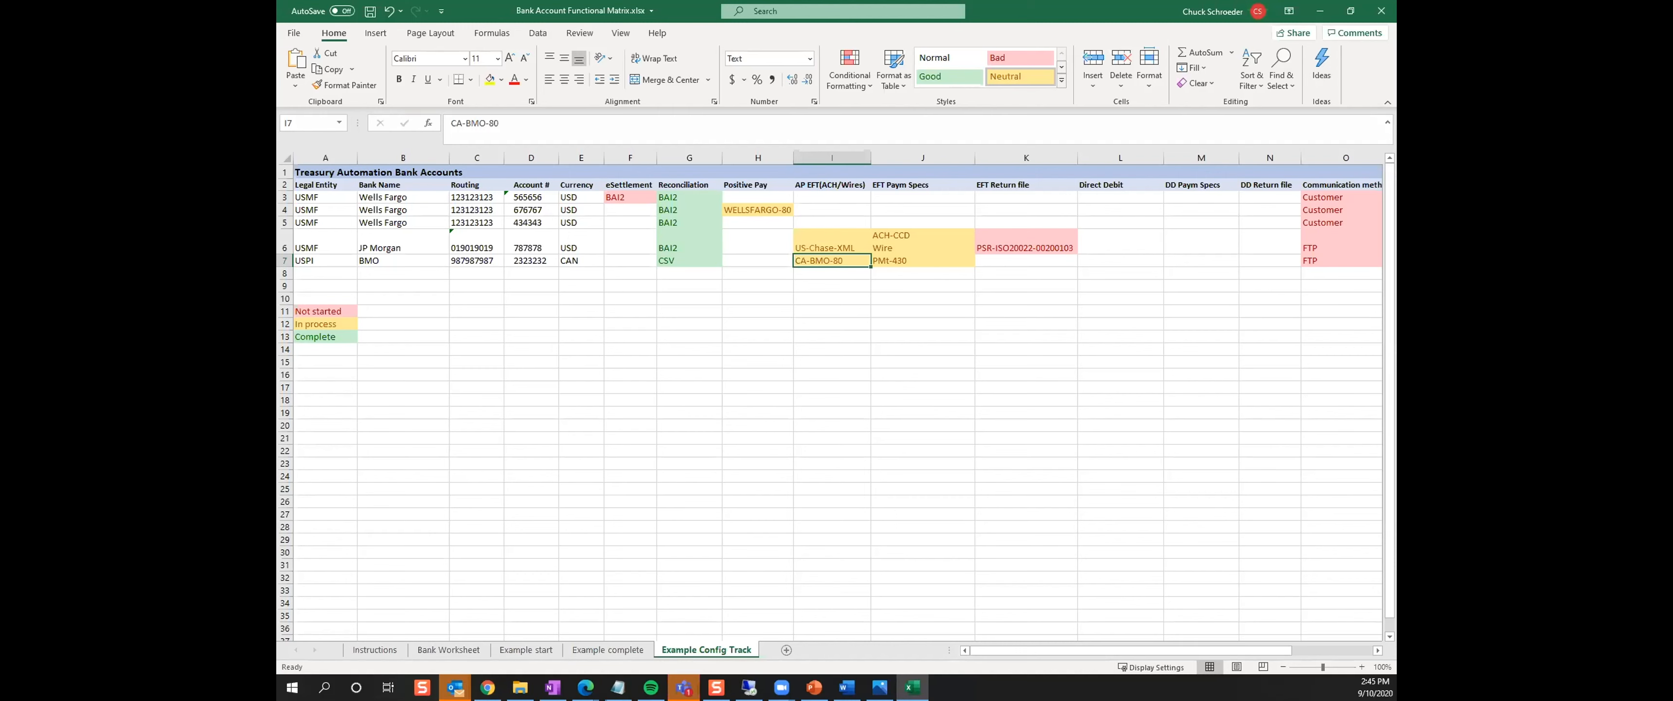
# Recheck the Wells Fargo eSettlement and Reconciliation entries on the Example start sheet
pyautogui.click(535, 650)
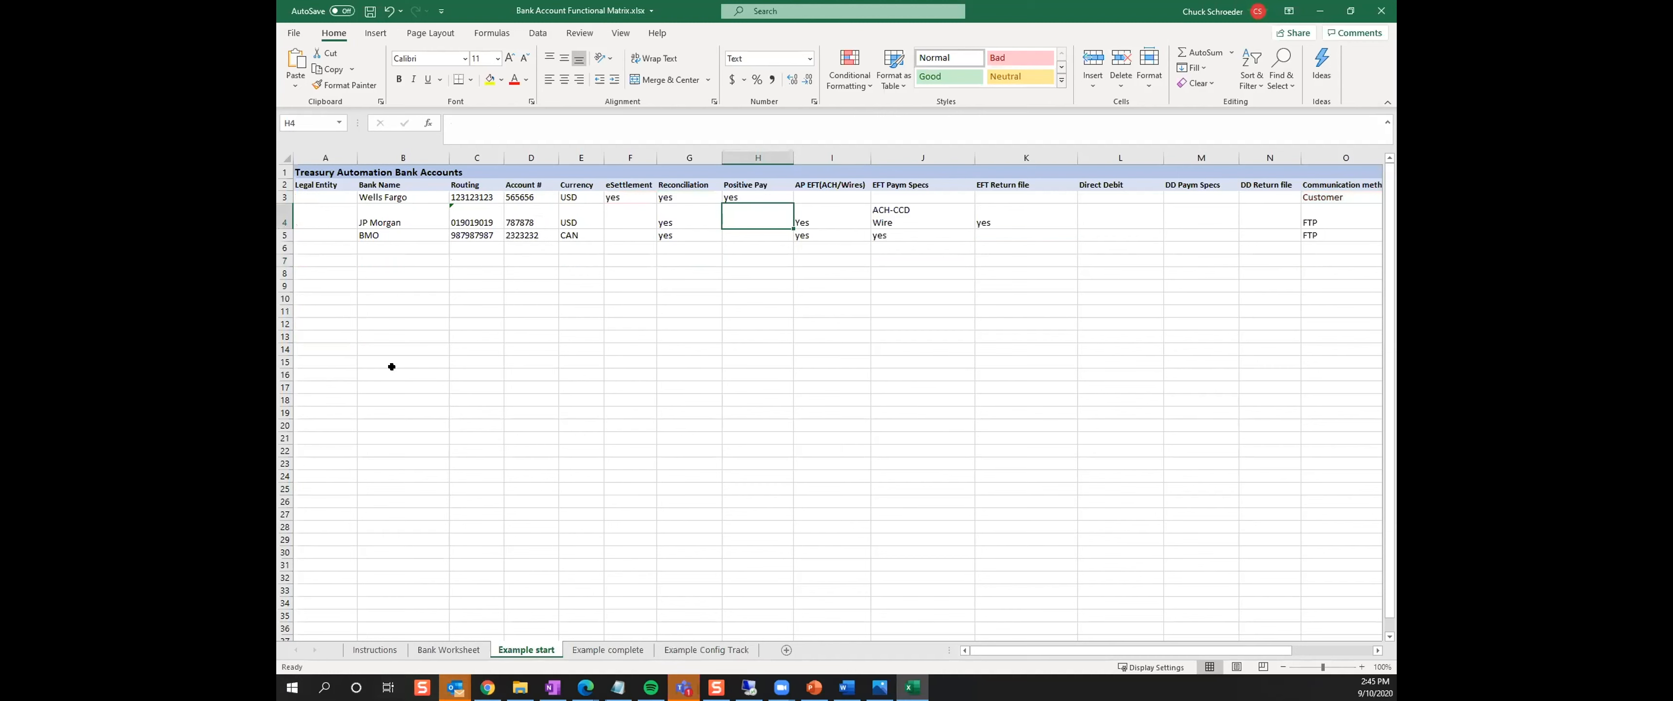
pyautogui.click(606, 198)
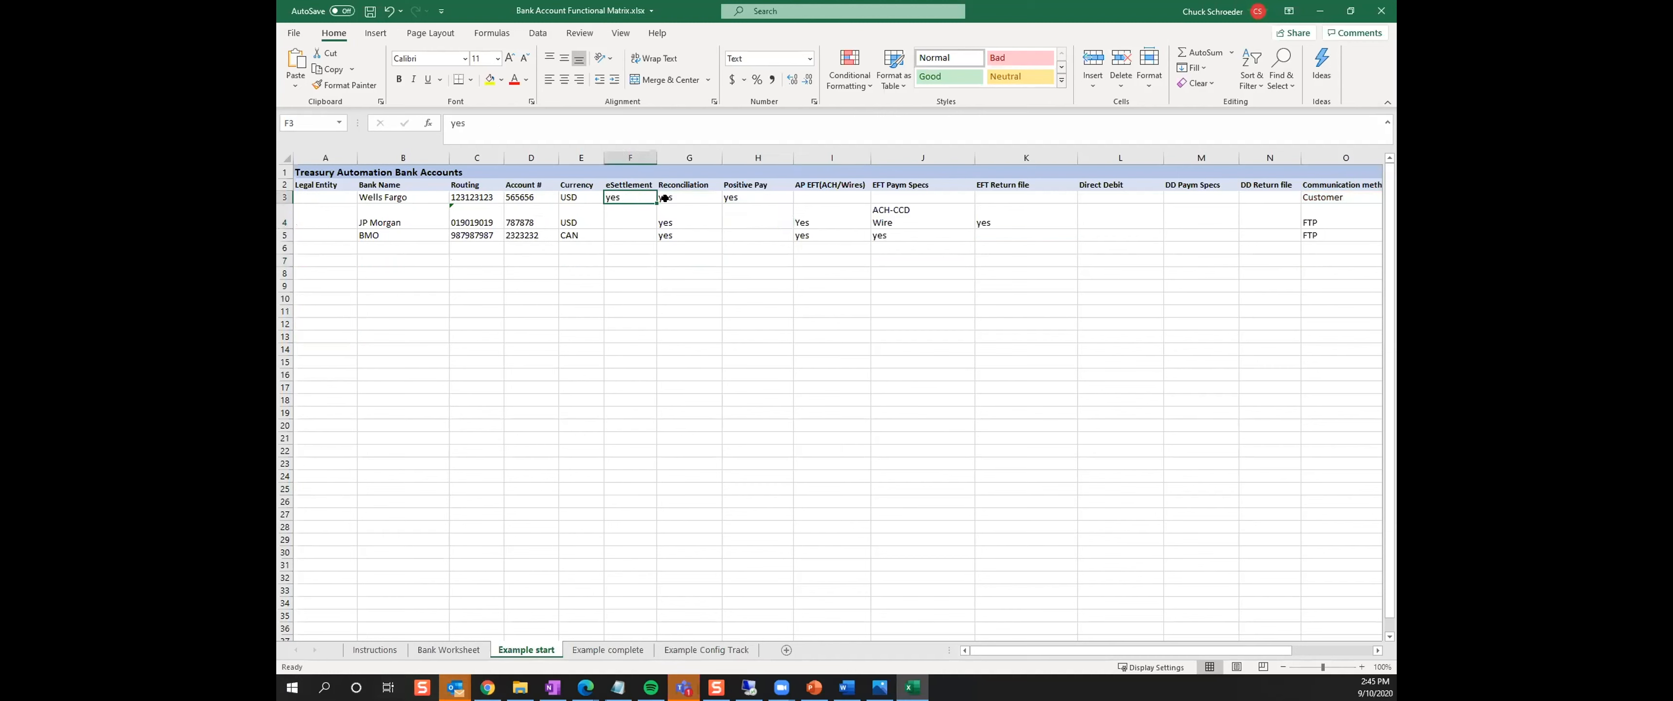
pyautogui.click(668, 194)
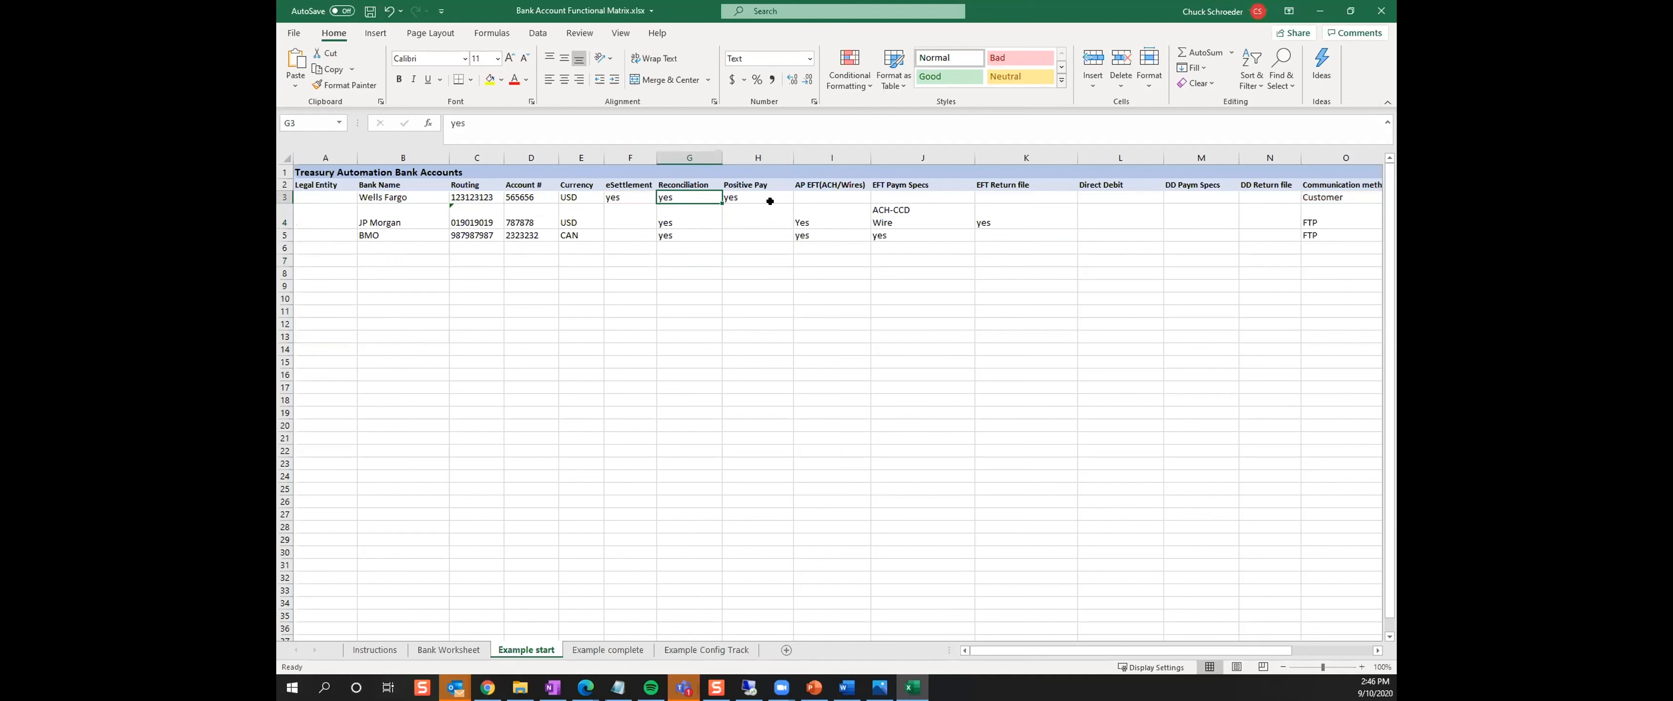
# On the Example complete sheet, examine JP Morgan's EFT Paym Specs against its AP EFT(ACH/Wires) format, plus BMO's AP EFT(ACH/Wires) format
pyautogui.click(618, 647)
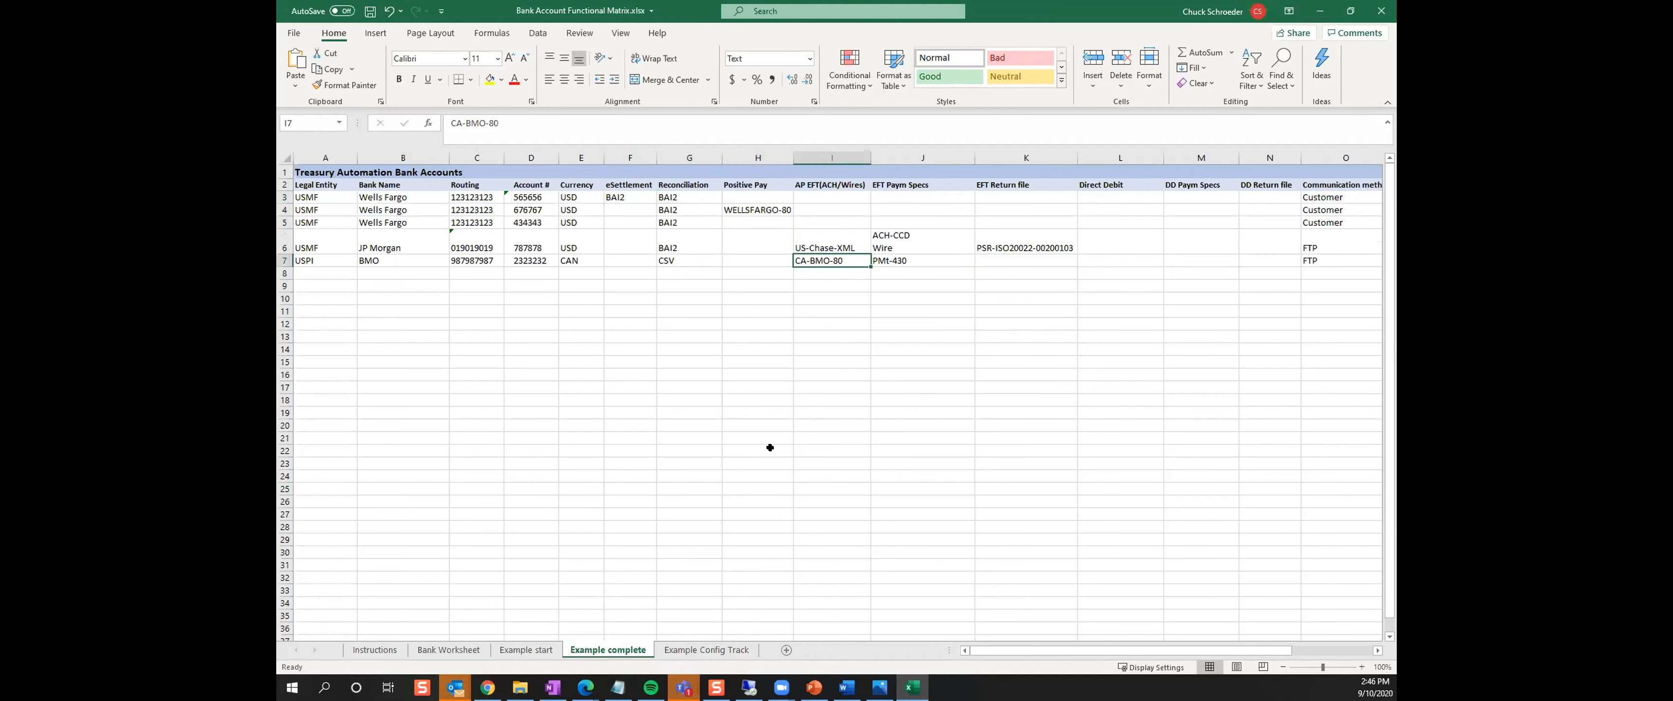
pyautogui.click(890, 234)
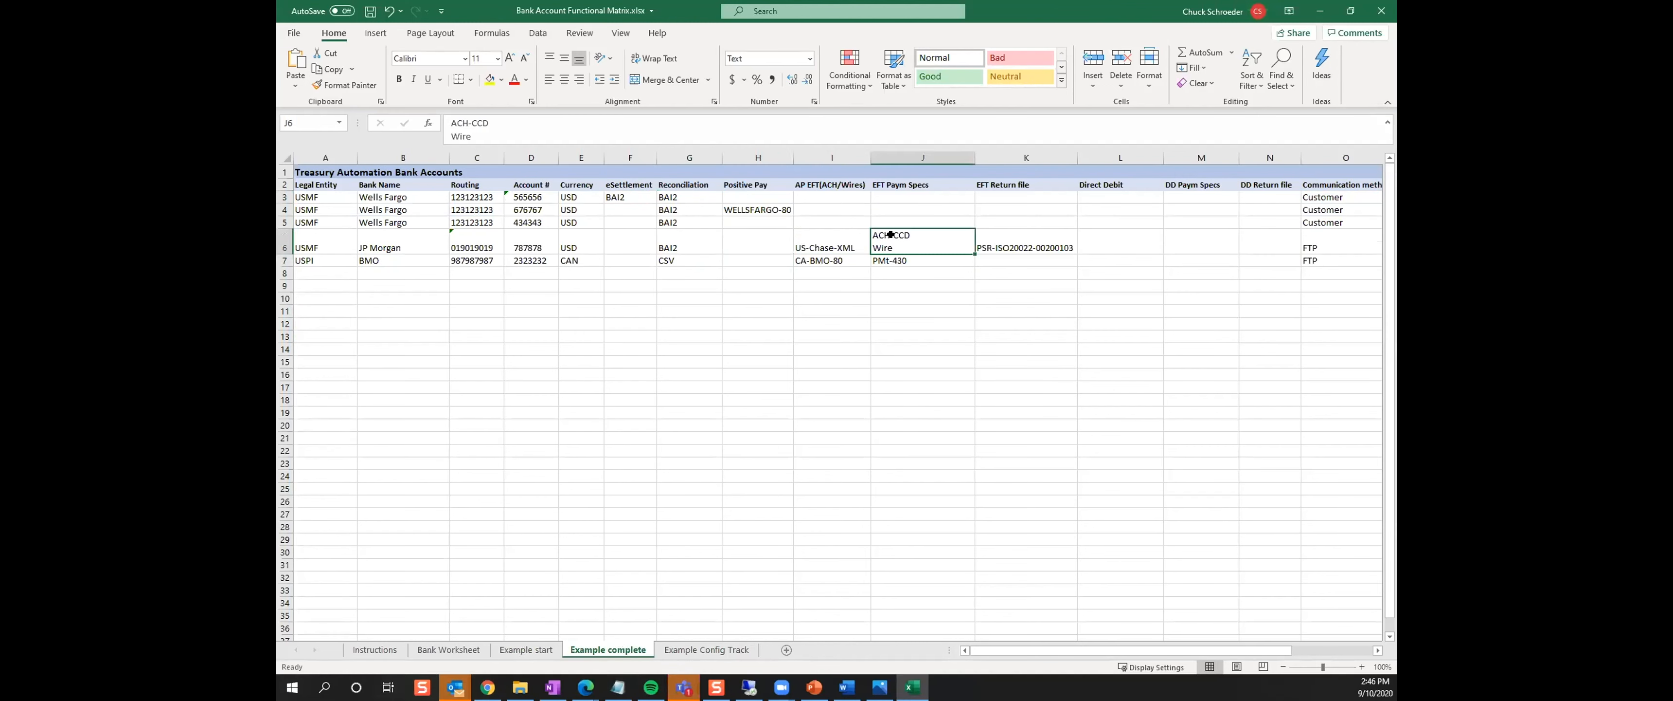
pyautogui.click(827, 247)
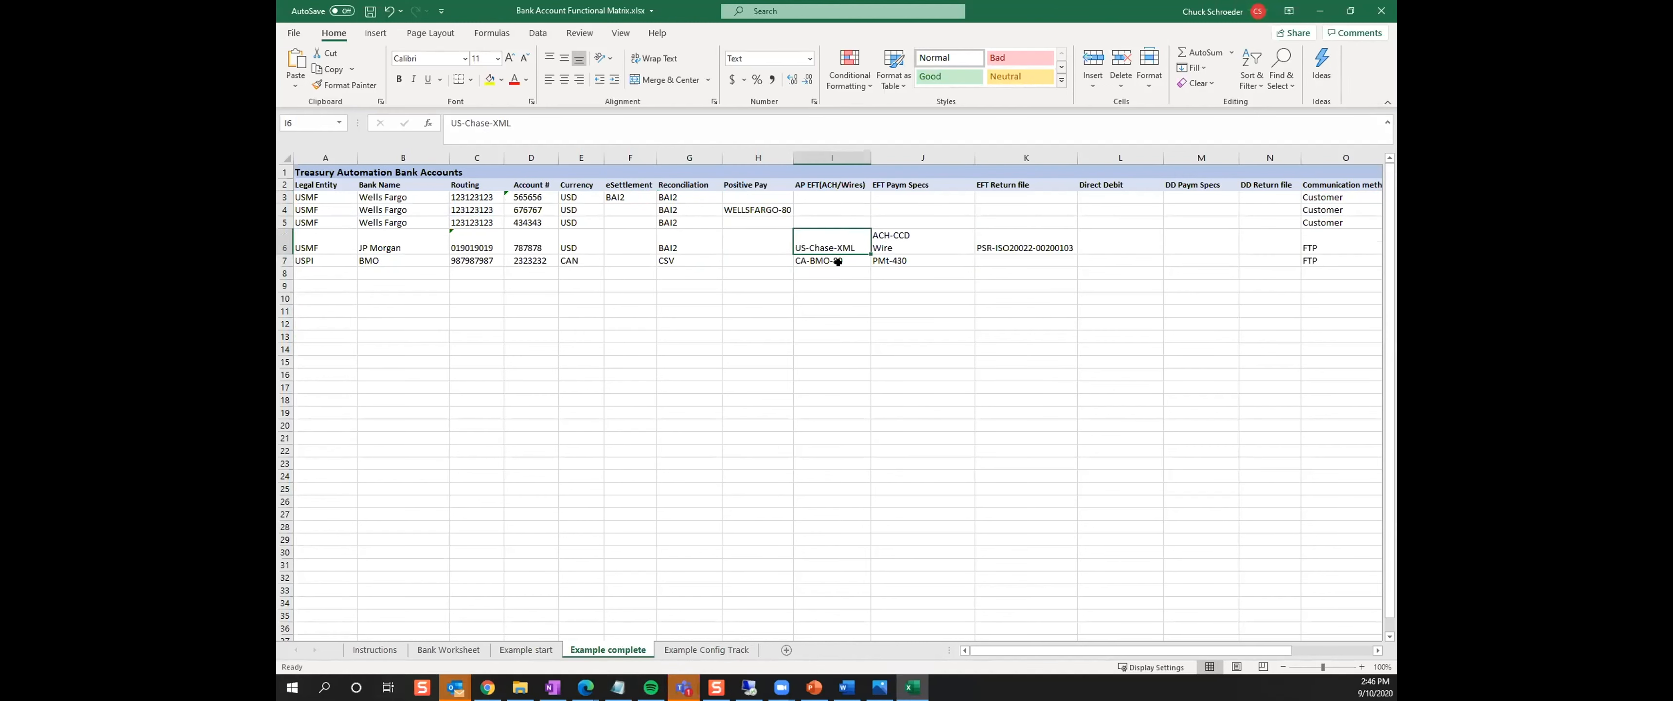
pyautogui.click(893, 238)
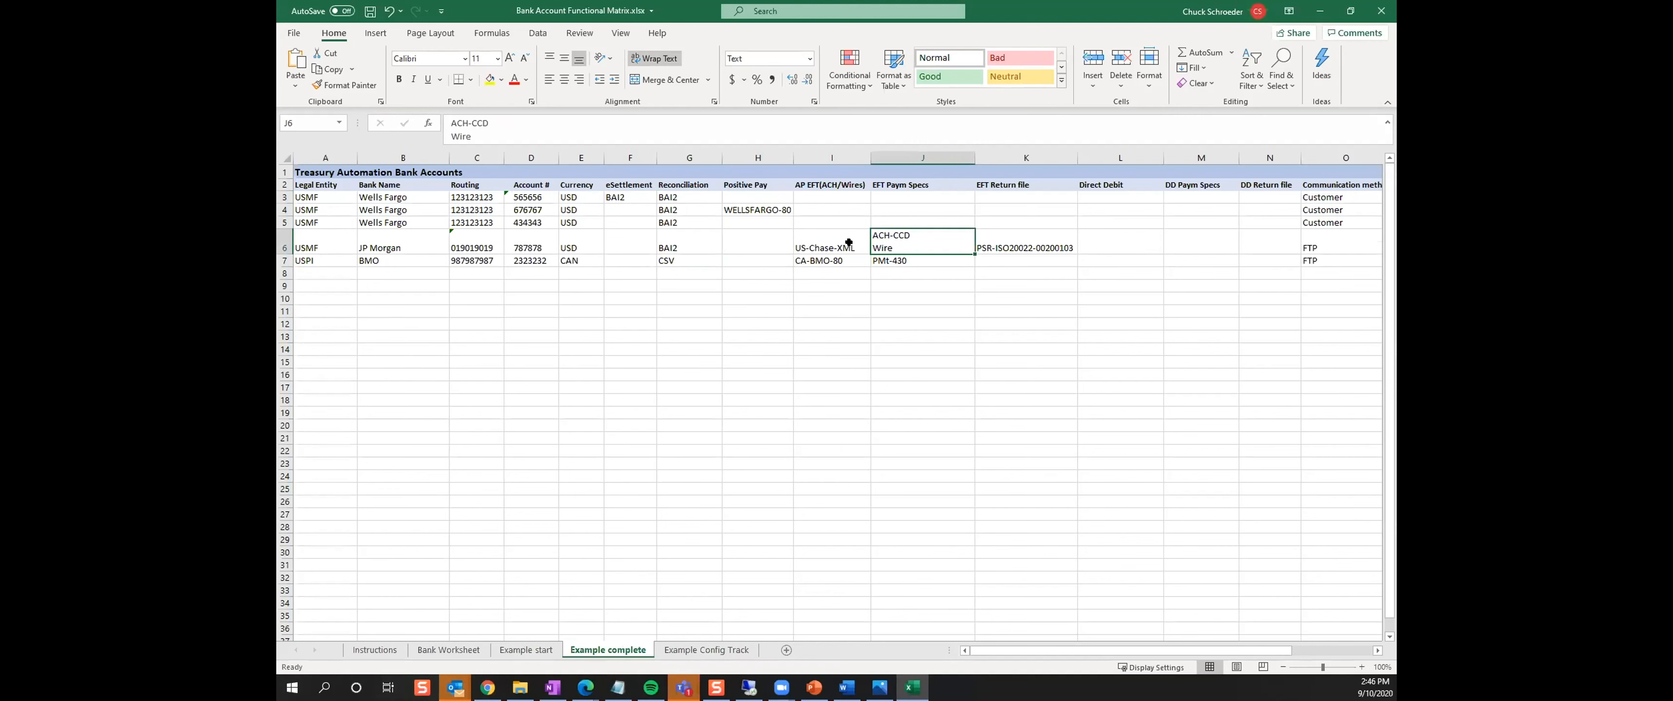
pyautogui.click(831, 241)
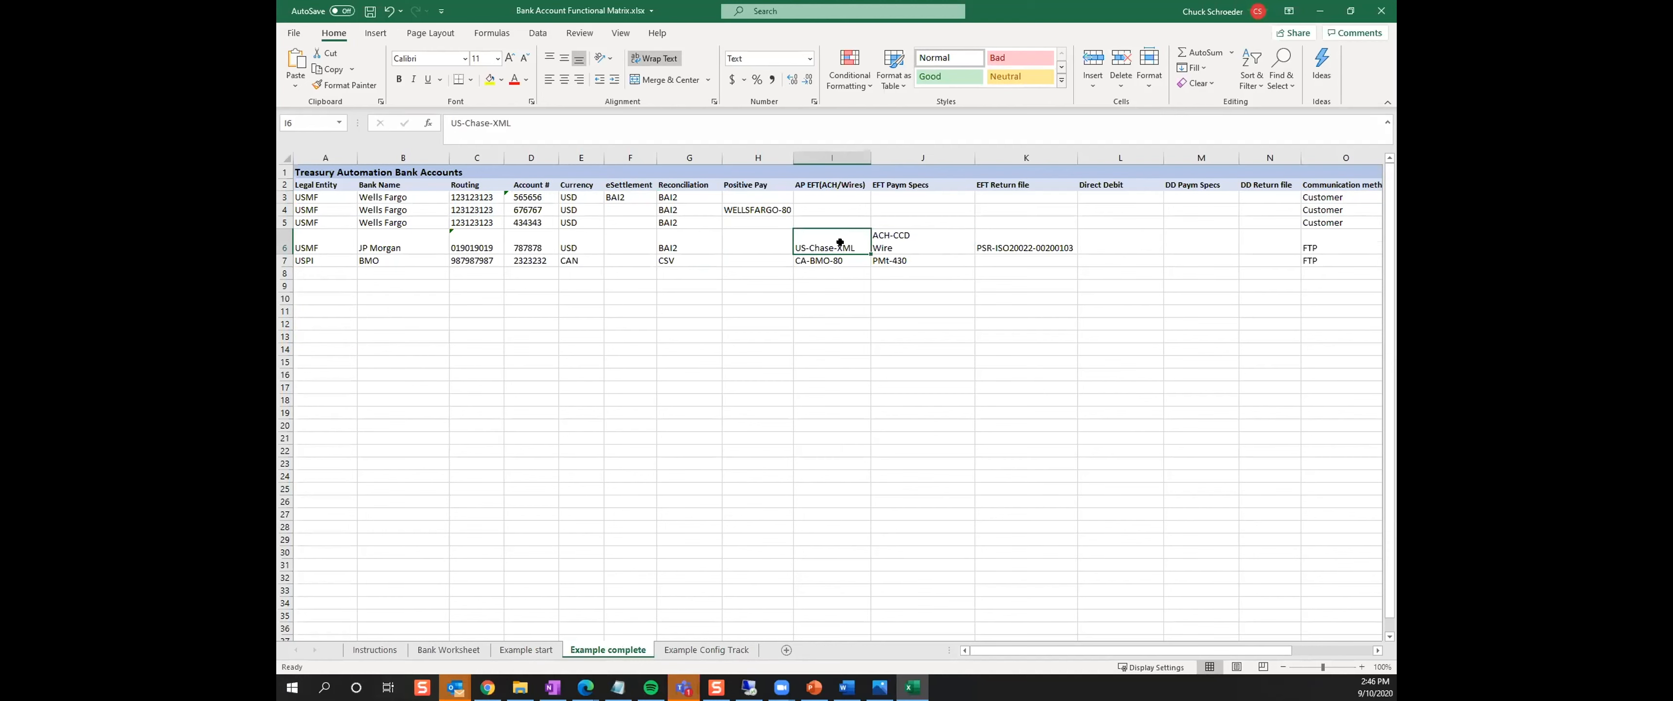
pyautogui.click(892, 243)
pyautogui.click(848, 261)
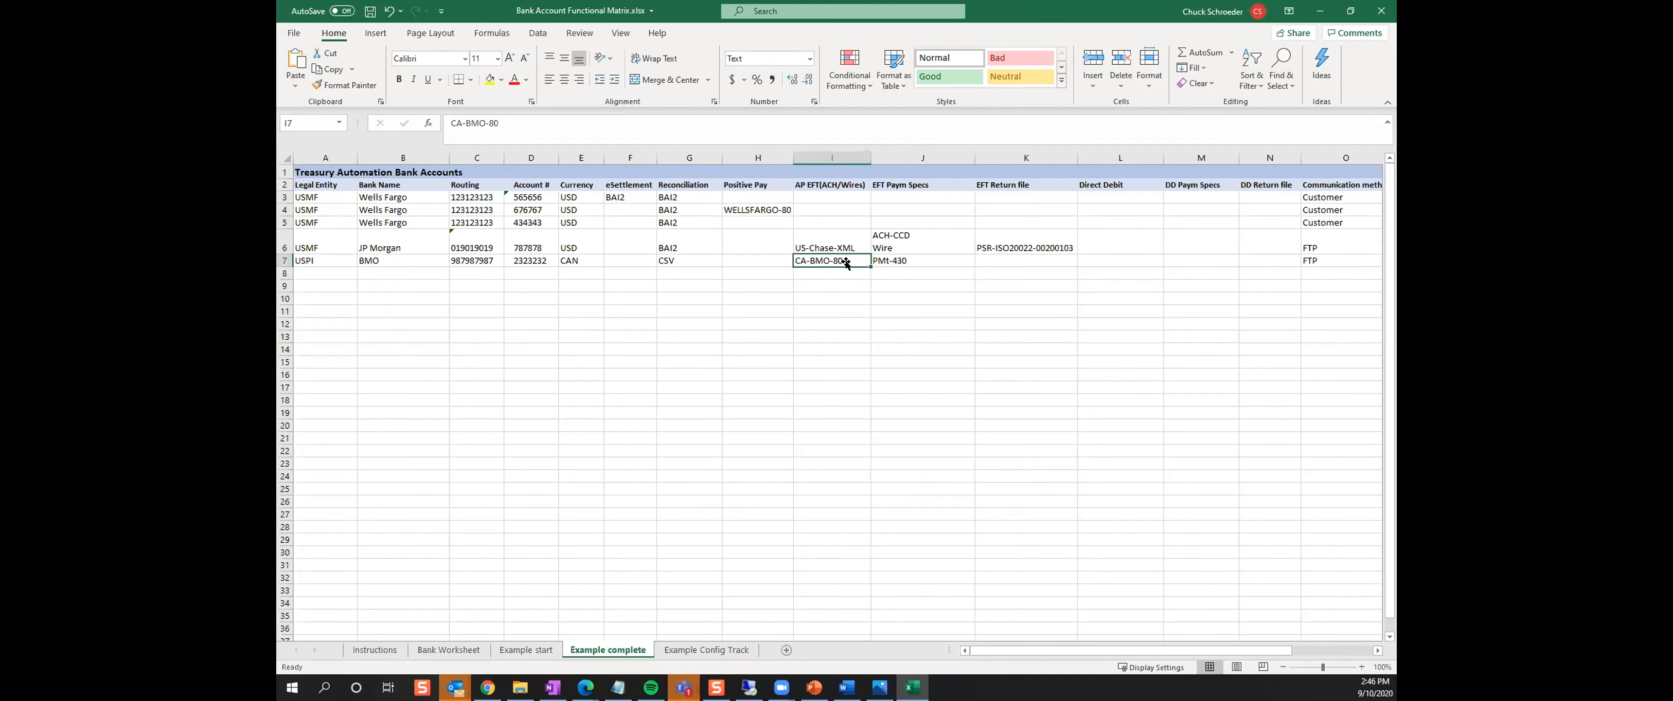